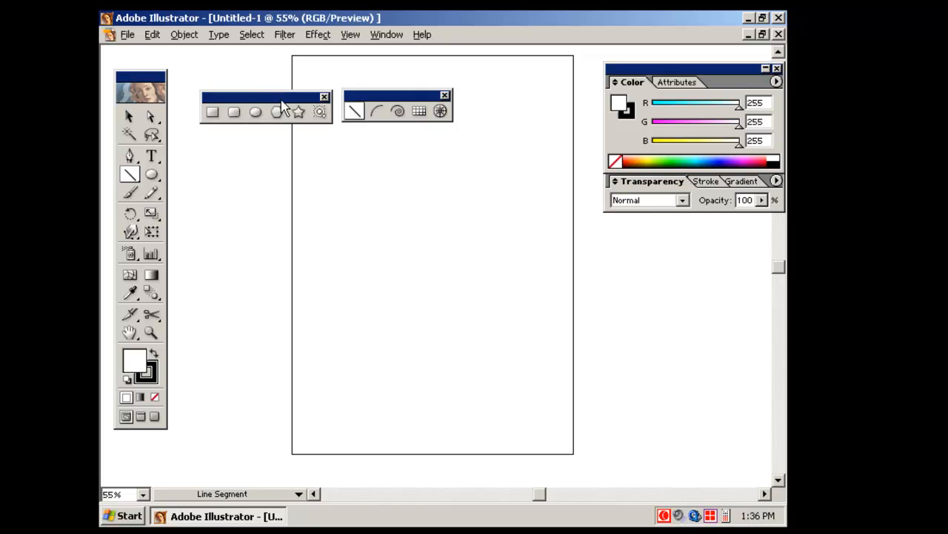
# Step: Draw a rectangle in the upper part of the page and fill it with yellow, RGB 255, 255, 25
pyautogui.click(213, 113)
pyautogui.moveTo(304, 157); pyautogui.dragTo(429, 252)
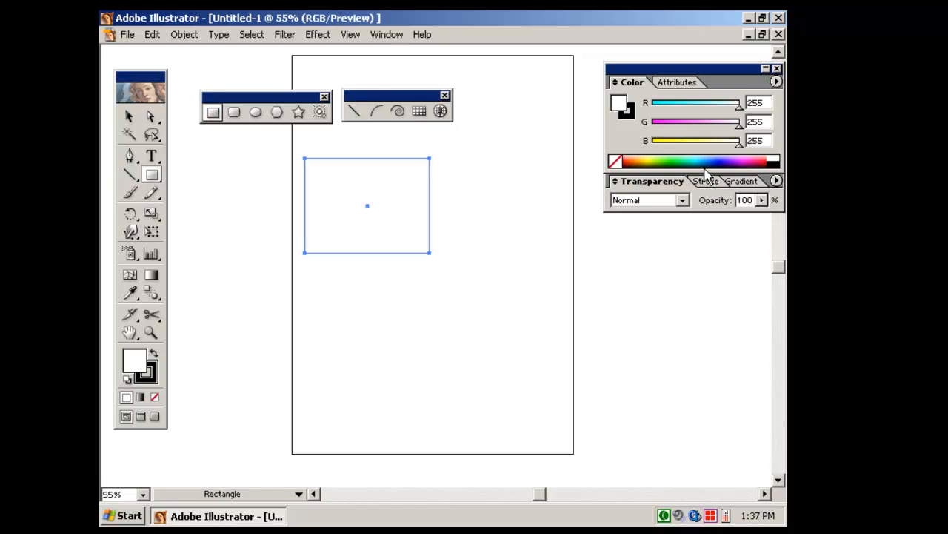
pyautogui.click(661, 141)
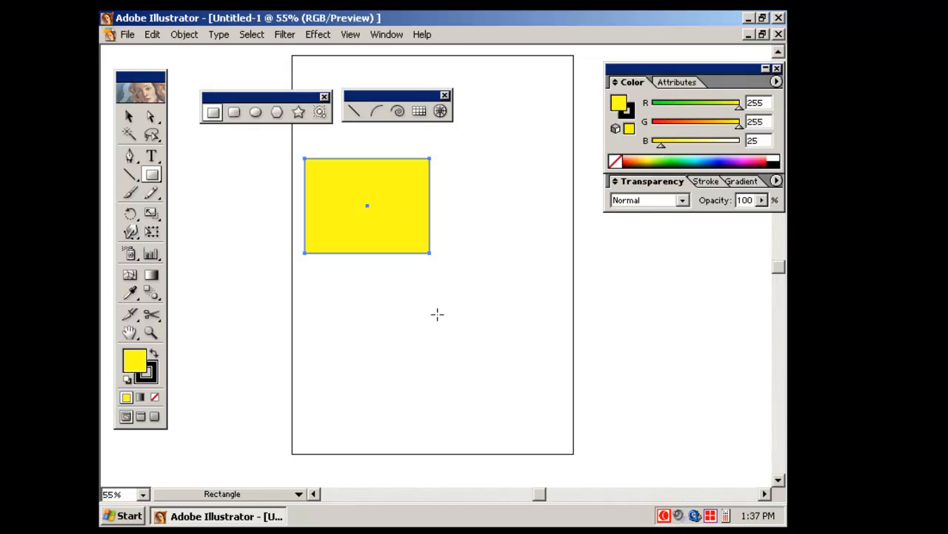
# Step: Try a square drawn outward from its centre and another rectangle beside the yellow one, undoing each
pyautogui.moveTo(438, 314); pyautogui.dragTo(490, 376)
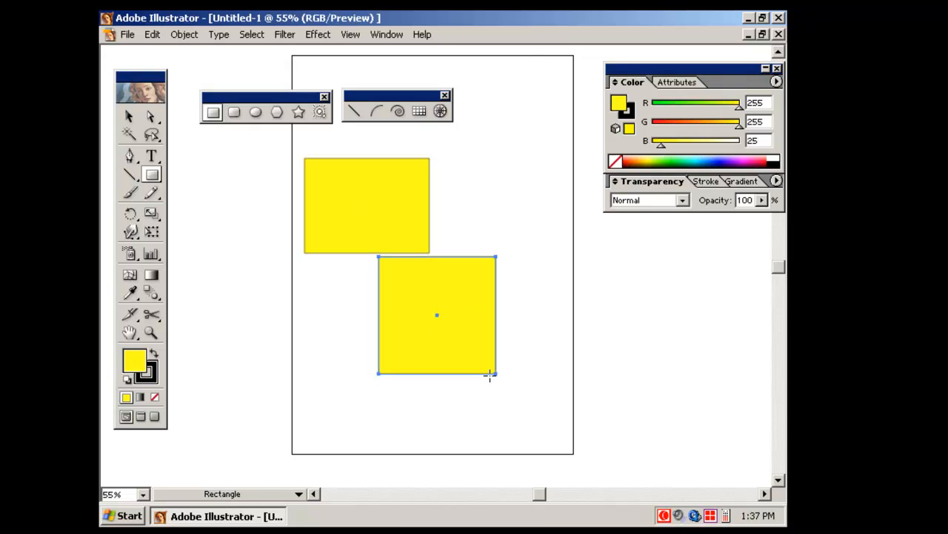
pyautogui.hotkey('ctrl', 'z')
pyautogui.moveTo(487, 249); pyautogui.dragTo(507, 350)
pyautogui.hotkey('ctrl', 'z')
# Step: Draw a tall rectangle beside the yellow one, and delete all artwork on the page
pyautogui.moveTo(459, 200); pyautogui.dragTo(551, 339)
pyautogui.press('ctrl')
pyautogui.hotkey('ctrl', 'a')
pyautogui.press('Delete')
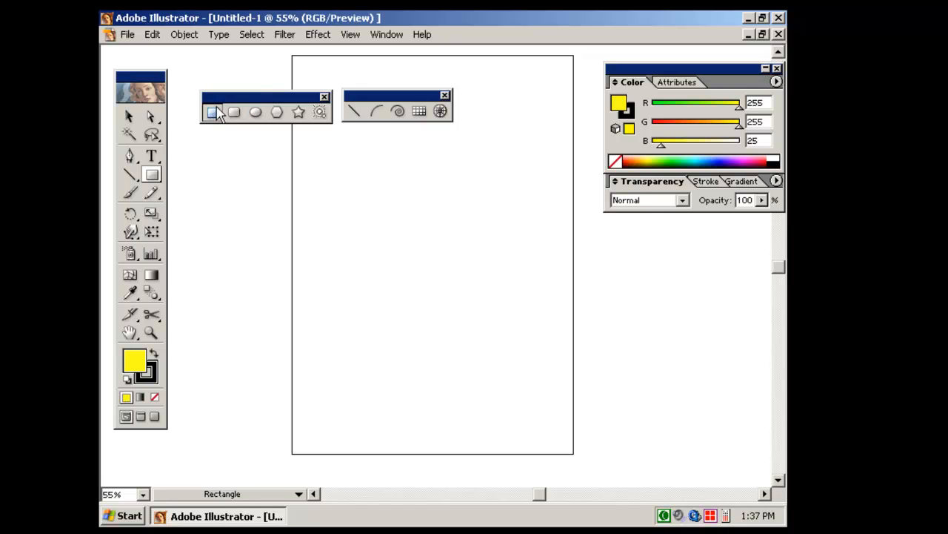
# Step: Draw a rectangle, repositioning it to the page's upper right corner while still drawing, and delete it
pyautogui.moveTo(320, 182); pyautogui.dragTo(464, 317)
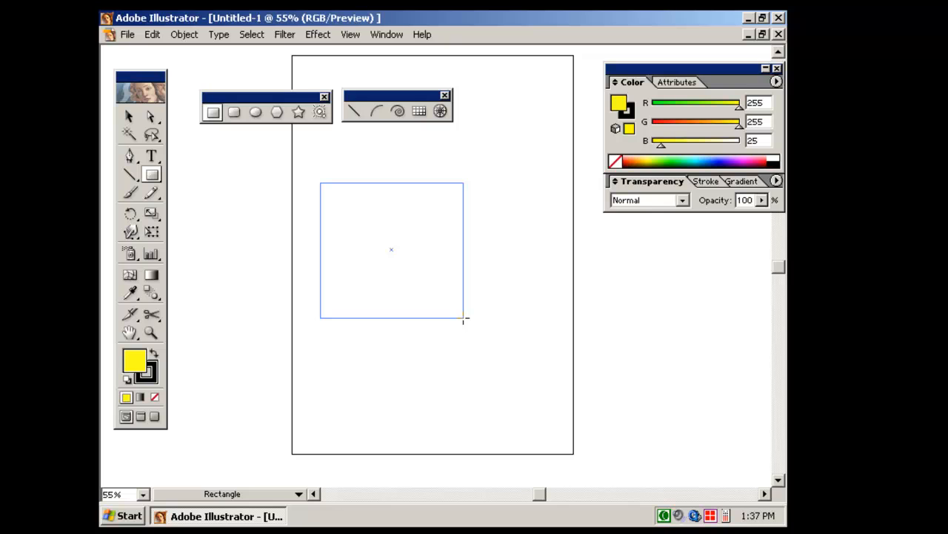
pyautogui.moveTo(463, 317); pyautogui.dragTo(540, 204)
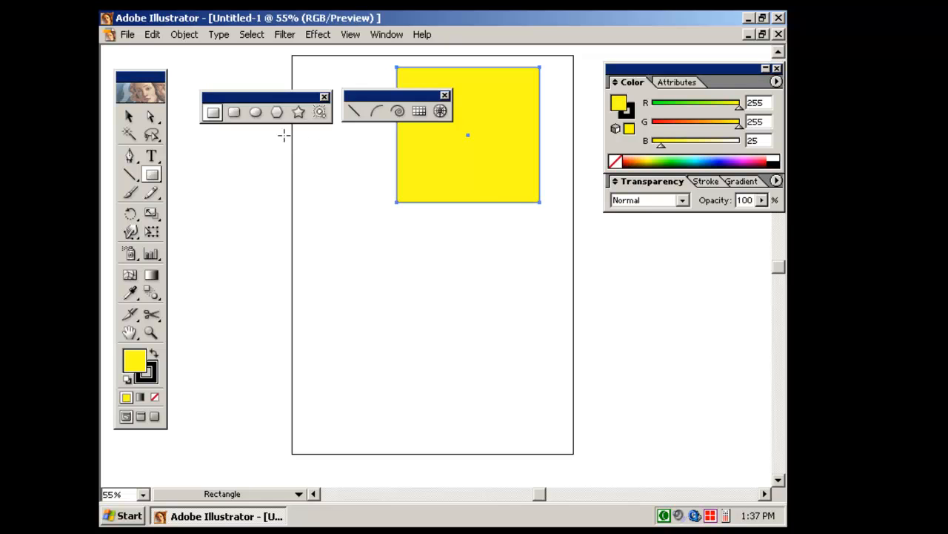
pyautogui.press('Delete')
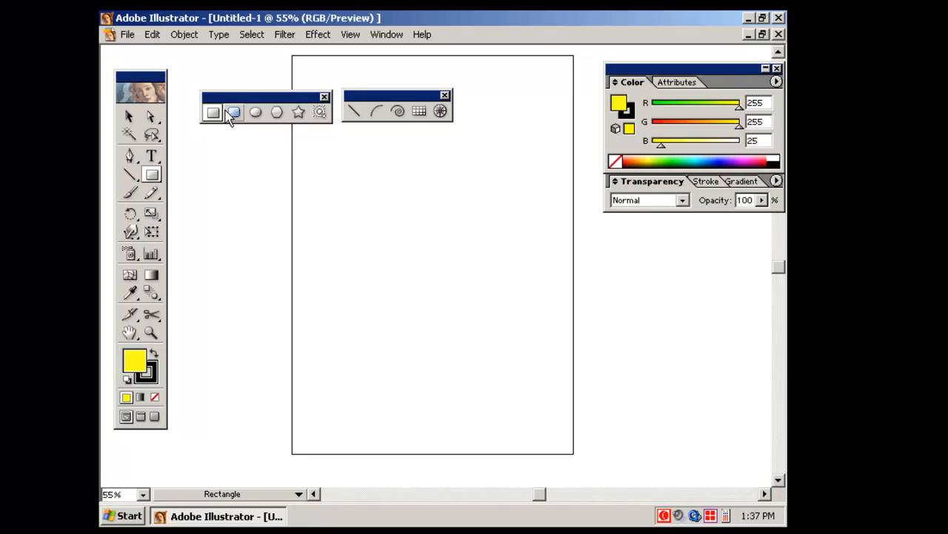
# Step: Draw a rounded rectangle about 4.5 by 2.1 in, varying its corner radius while drawing, and remove it
pyautogui.click(234, 112)
pyautogui.moveTo(341, 181)
pyautogui.mouseDown()
pyautogui.moveTo(478, 294)
pyautogui.moveTo(481, 337)
pyautogui.moveTo(492, 252)
pyautogui.mouseUp()
pyautogui.press('Up')
pyautogui.press('Up')
pyautogui.press('Up')
pyautogui.press('Up')
pyautogui.press('Up')
pyautogui.press('Up')
pyautogui.press('Left')
pyautogui.press('Right')
pyautogui.press('Left')
pyautogui.press('Right')
pyautogui.press('Left')
pyautogui.press('Up')
pyautogui.press('Up')
pyautogui.press('Up')
pyautogui.press('Up')
pyautogui.press('Up')
pyautogui.press('Up')
pyautogui.press('Left')
pyautogui.press('Up')
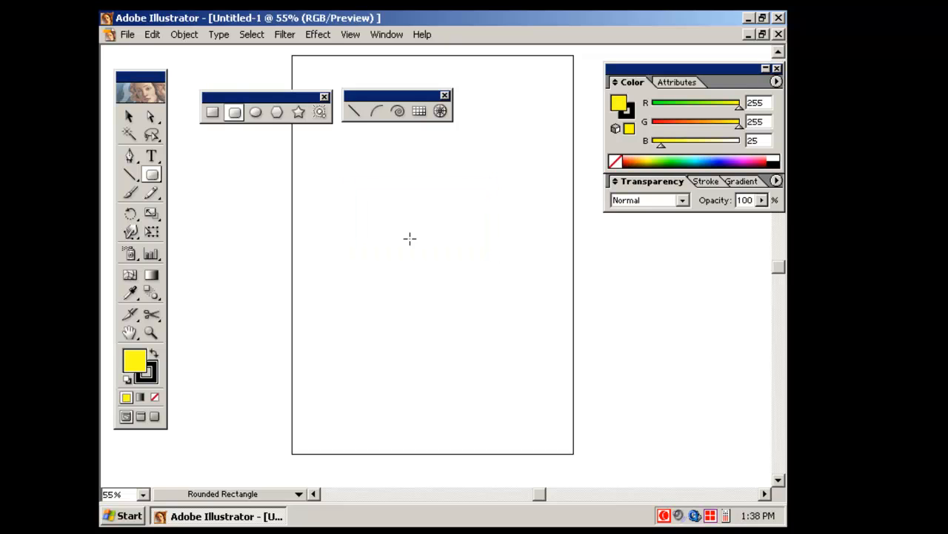
# Step: Create a rounded rectangle 4 in wide and 4 in high with a 0.5 in corner radius using exact values
pyautogui.click(356, 272)
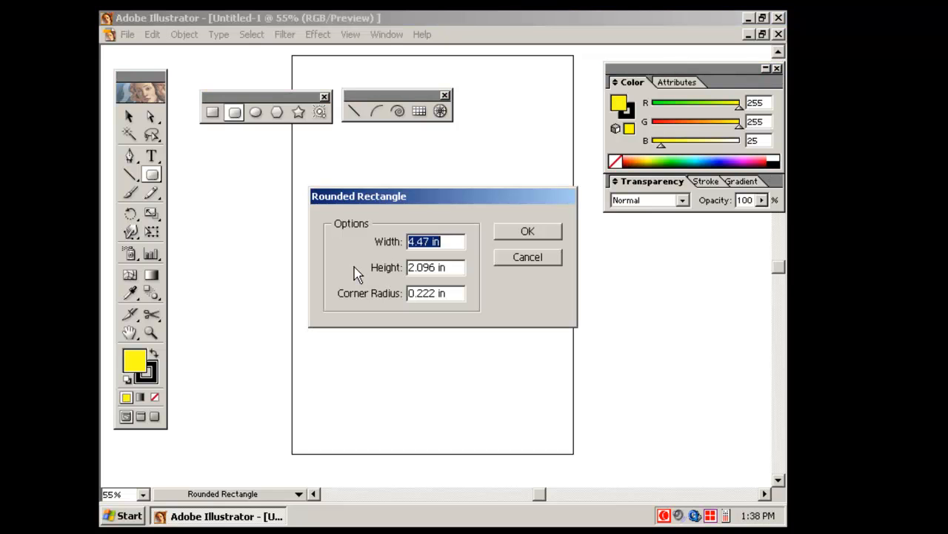
pyautogui.click(552, 252)
pyautogui.click(431, 245)
pyautogui.write('4')
pyautogui.press('Tab')
pyautogui.write('4')
pyautogui.press('Tab')
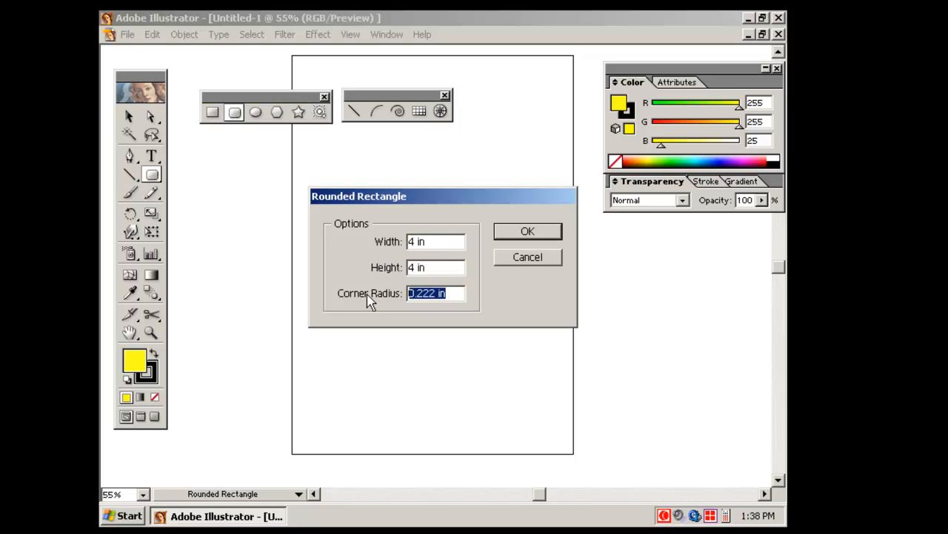
pyautogui.write('.5')
pyautogui.click(511, 229)
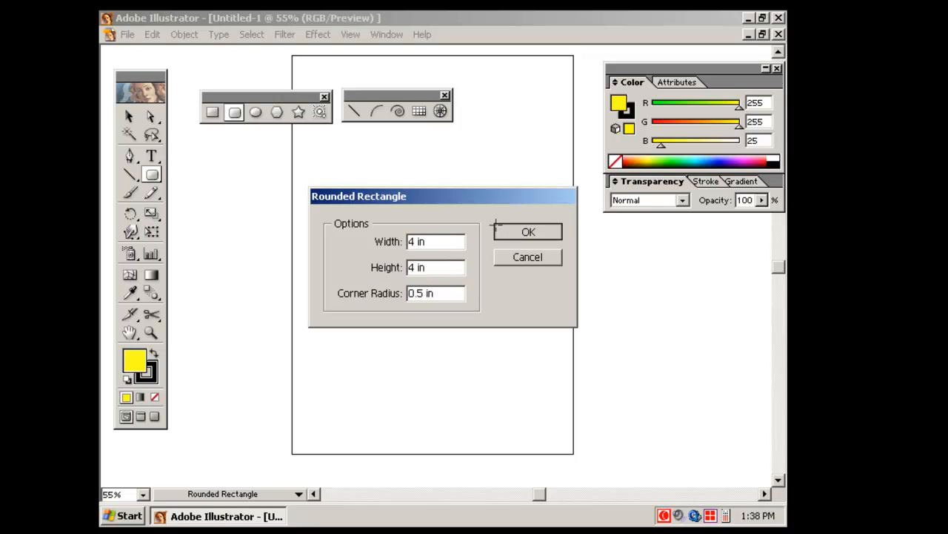
# Step: Move the rounded square horizontally toward the middle of the page, and delete it
pyautogui.click(128, 116)
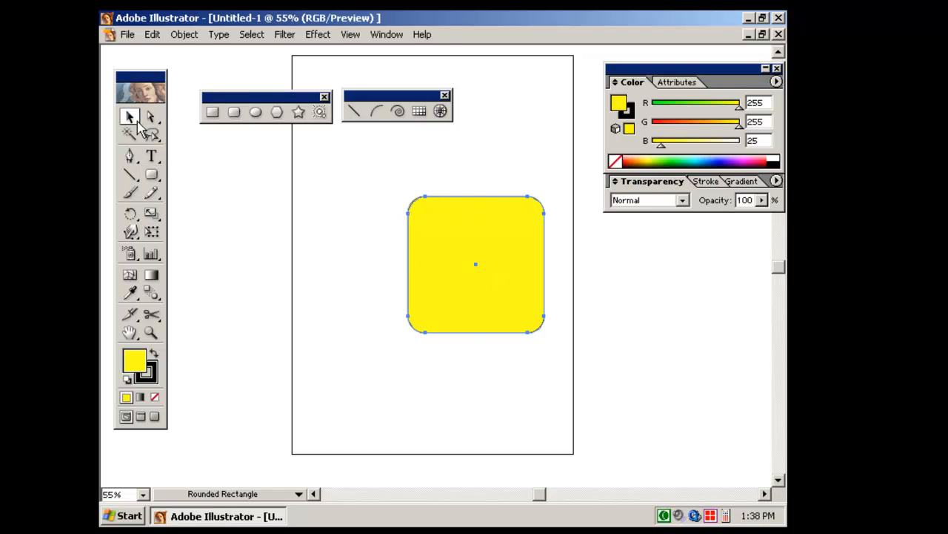
pyautogui.moveTo(455, 264); pyautogui.dragTo(431, 264)
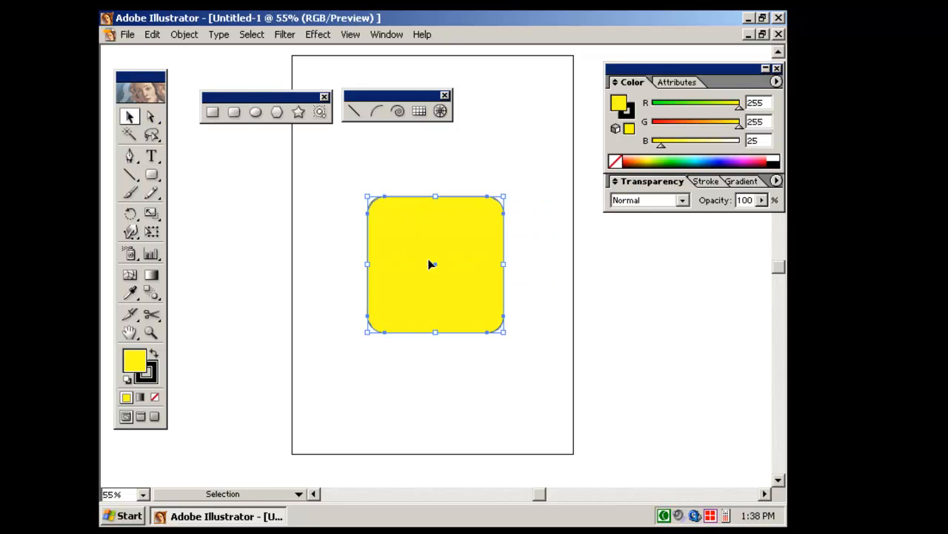
pyautogui.press('Delete')
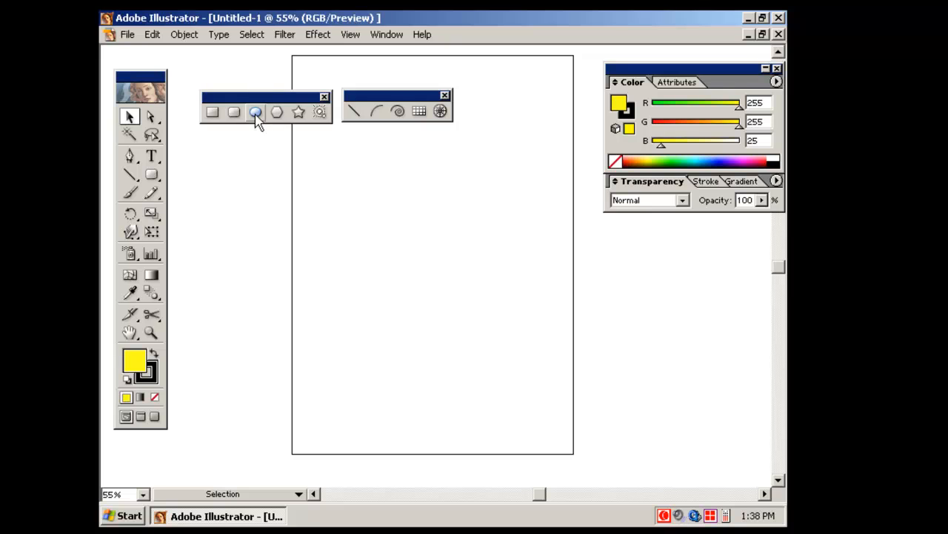
# Step: Draw a nine-point star on the page with radii of about 3.2 in and 1.6 in, varying the points while drawing
pyautogui.click(300, 113)
pyautogui.moveTo(398, 231); pyautogui.dragTo(469, 315)
pyautogui.press('Up')
pyautogui.press('Up')
pyautogui.press('Up')
pyautogui.press('Up')
pyautogui.press('Up')
pyautogui.press('Up')
pyautogui.press('Down')
pyautogui.press('Down')
pyautogui.press('Down')
pyautogui.press('Down')
pyautogui.press('Up')
pyautogui.press('Up')
# Step: Open the numeric star settings, cancel them, and delete the drawn star
pyautogui.click(499, 315)
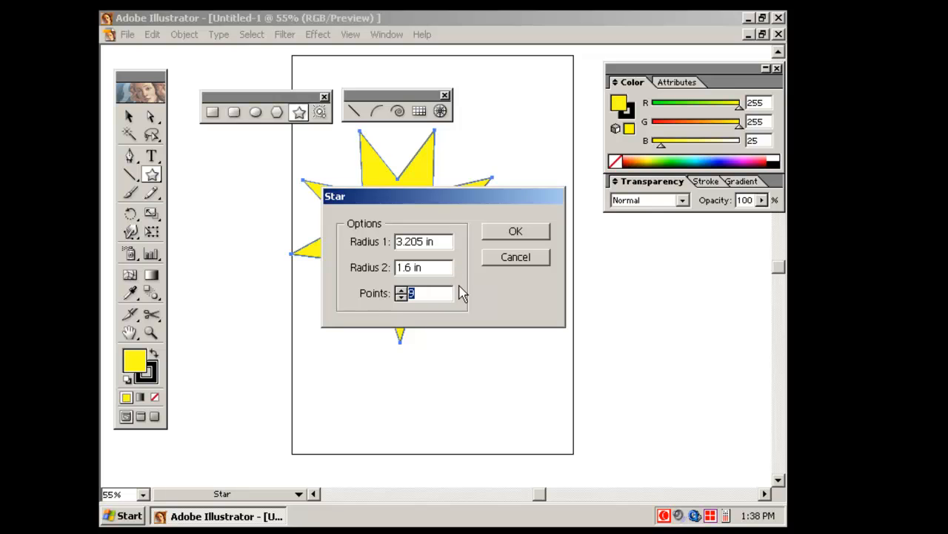
pyautogui.press('Escape')
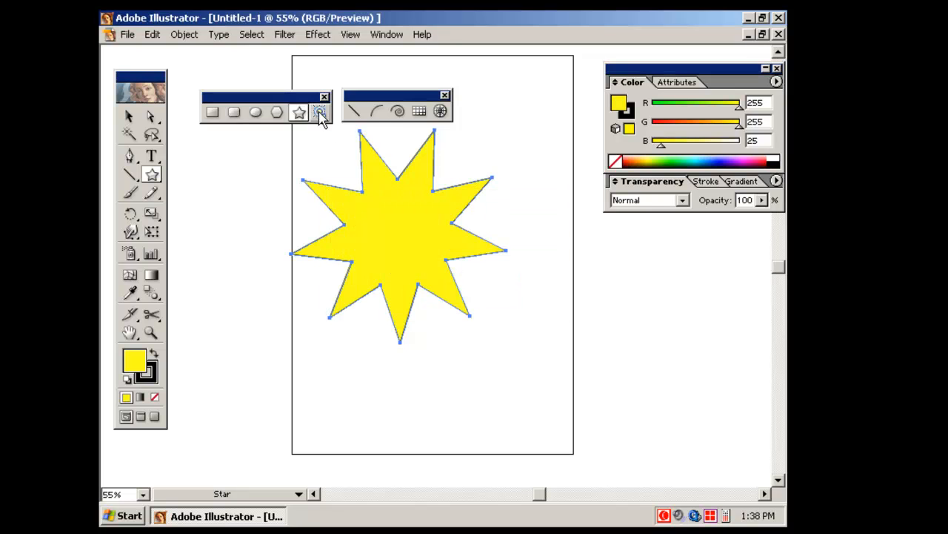
pyautogui.press('Delete')
# Step: Draw a horizontal line segment across the middle of the page, and delete it
pyautogui.click(353, 111)
pyautogui.moveTo(354, 252); pyautogui.dragTo(516, 257)
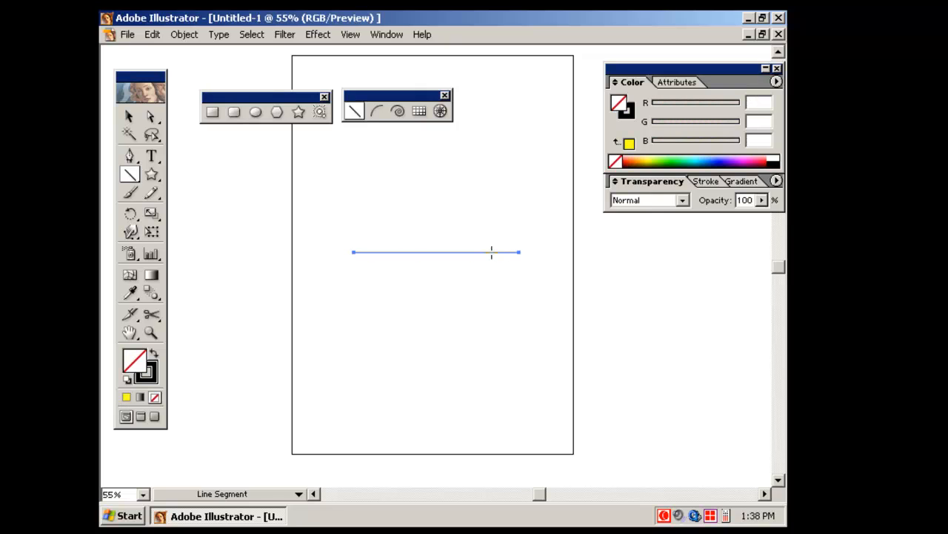
pyautogui.press('Delete')
# Step: Draw a quarter-circle arc rising from lower left to upper right on the page, and delete it
pyautogui.click(375, 111)
pyautogui.moveTo(345, 298); pyautogui.dragTo(507, 154)
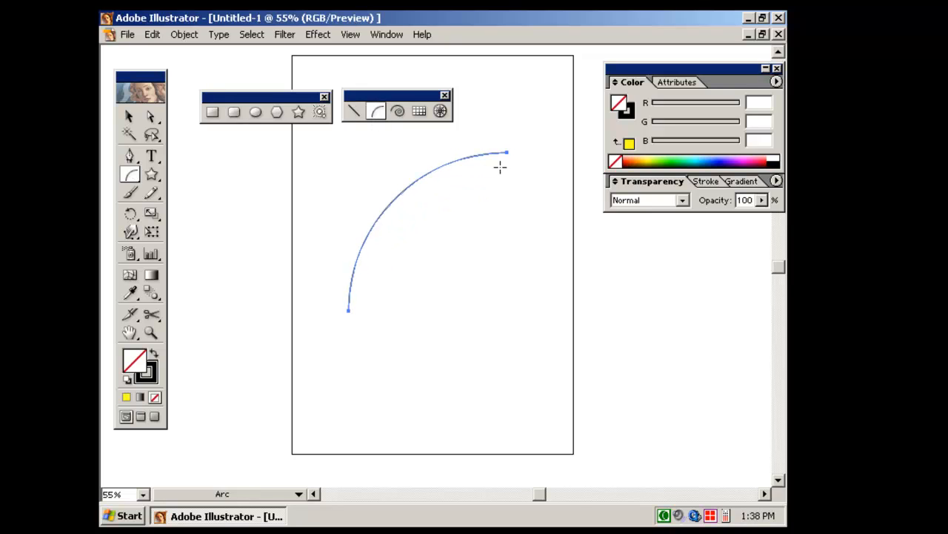
pyautogui.press('Delete')
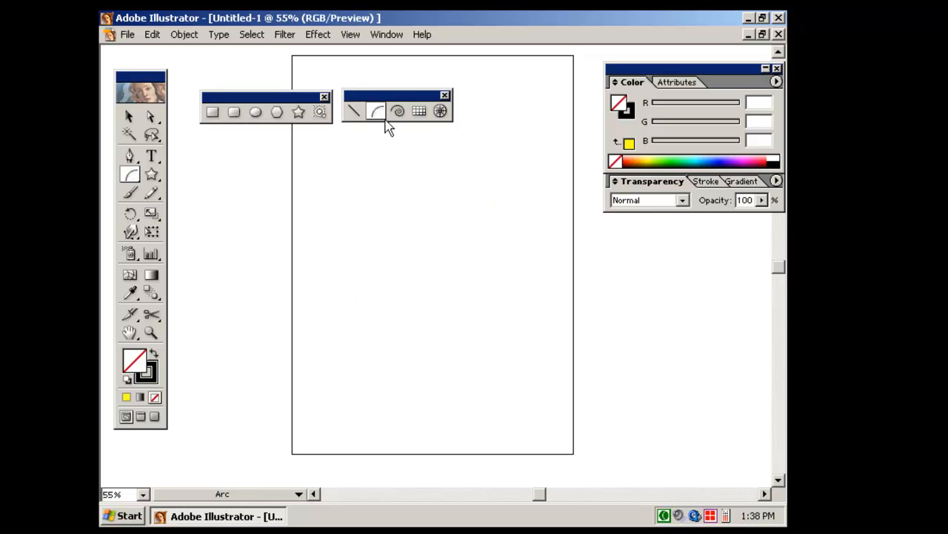
# Step: Draw two large overlapping spirals and a short third one below them with the Spiral tool
pyautogui.click(398, 111)
pyautogui.moveTo(393, 222); pyautogui.dragTo(475, 294)
pyautogui.click(483, 286)
pyautogui.click(398, 322)
pyautogui.click(520, 197)
pyautogui.moveTo(450, 343); pyautogui.dragTo(462, 353)
pyautogui.moveTo(517, 378); pyautogui.dragTo(533, 396)
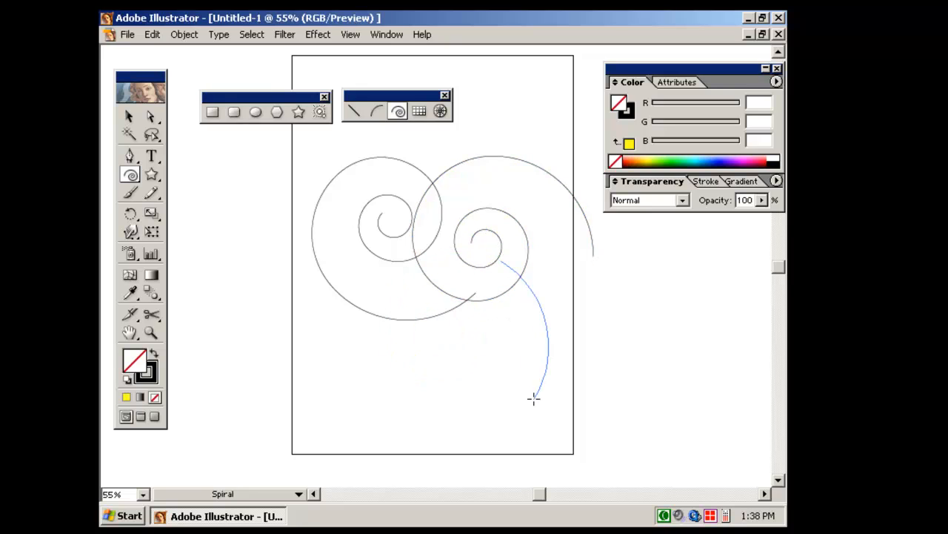
pyautogui.moveTo(533, 398); pyautogui.dragTo(533, 398)
# Step: Delete the short spiral and all remaining spirals on the page
pyautogui.press('Delete')
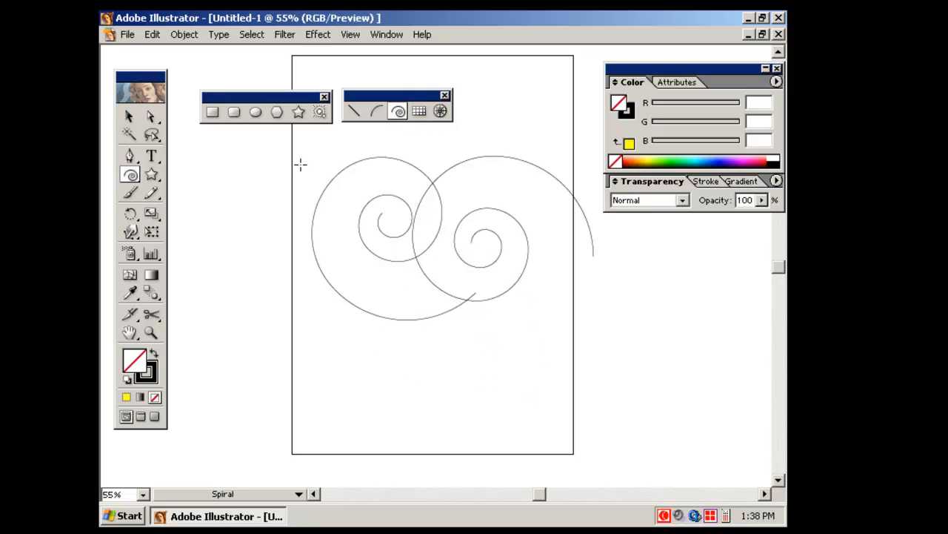
pyautogui.hotkey('ctrl', 'a')
pyautogui.press('Delete')
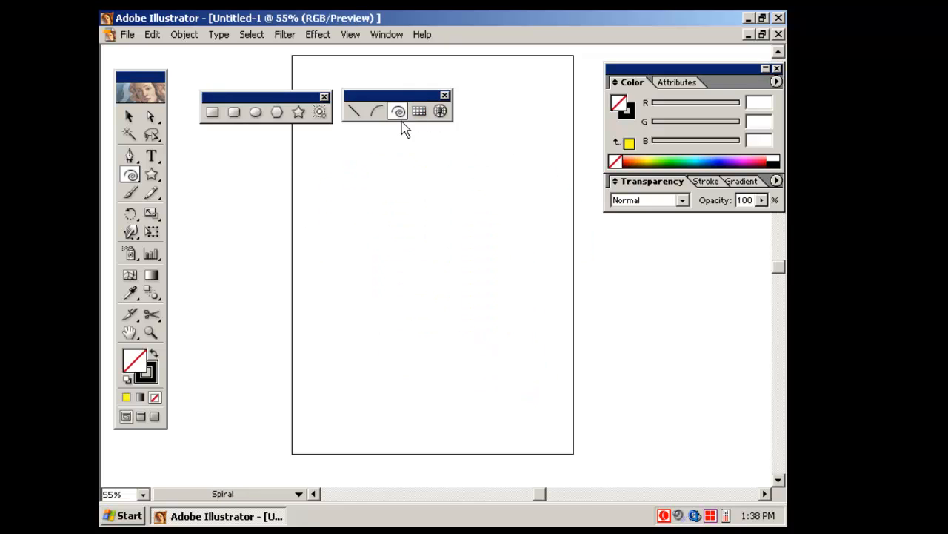
# Step: Draw a rectangular grid about 6.24 by 4.6 in with six horizontal and nine vertical dividers
pyautogui.click(419, 111)
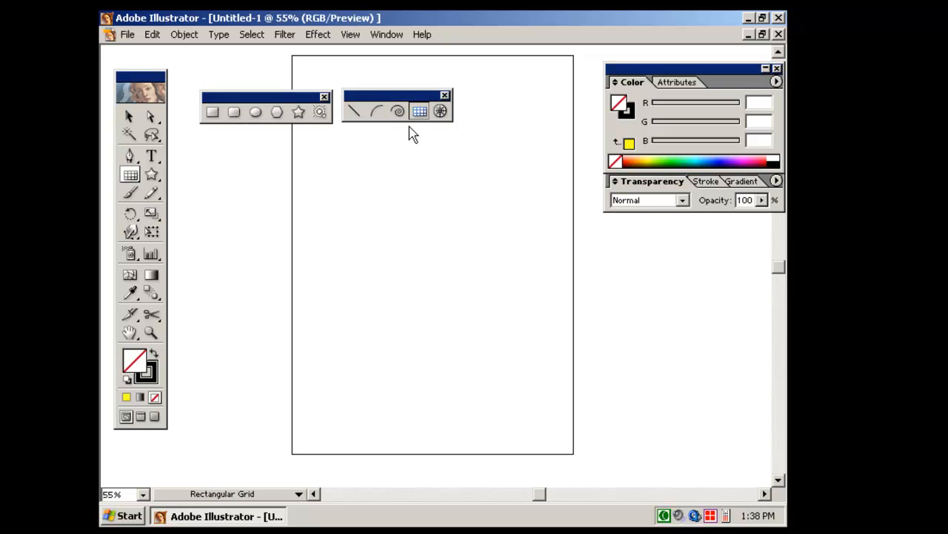
pyautogui.moveTo(318, 167); pyautogui.dragTo(531, 324)
pyautogui.press('Up')
pyautogui.press('Up')
pyautogui.press('Down')
pyautogui.press('Right')
pyautogui.press('Right')
pyautogui.press('Right')
pyautogui.press('Right')
# Step: Skew the grid's horizontal dividers to 40% and its vertical dividers to -60% while drawing, and delete the grid
pyautogui.press('c')
pyautogui.press('c')
pyautogui.press('c')
pyautogui.press('c')
pyautogui.press('f')
pyautogui.press('f')
pyautogui.press('f')
pyautogui.press('f')
pyautogui.press('f')
pyautogui.press('x')
pyautogui.press('x')
pyautogui.press('x')
pyautogui.press('x')
pyautogui.press('x')
pyautogui.press('x')
pyautogui.press('x')
pyautogui.press('x')
pyautogui.press('x')
pyautogui.press('x')
pyautogui.press('x')
pyautogui.press('x')
pyautogui.press('v')
pyautogui.press('v')
pyautogui.press('v')
pyautogui.press('v')
pyautogui.press('v')
pyautogui.press('v')
pyautogui.press('v')
pyautogui.press('v')
pyautogui.press('v')
pyautogui.press('v')
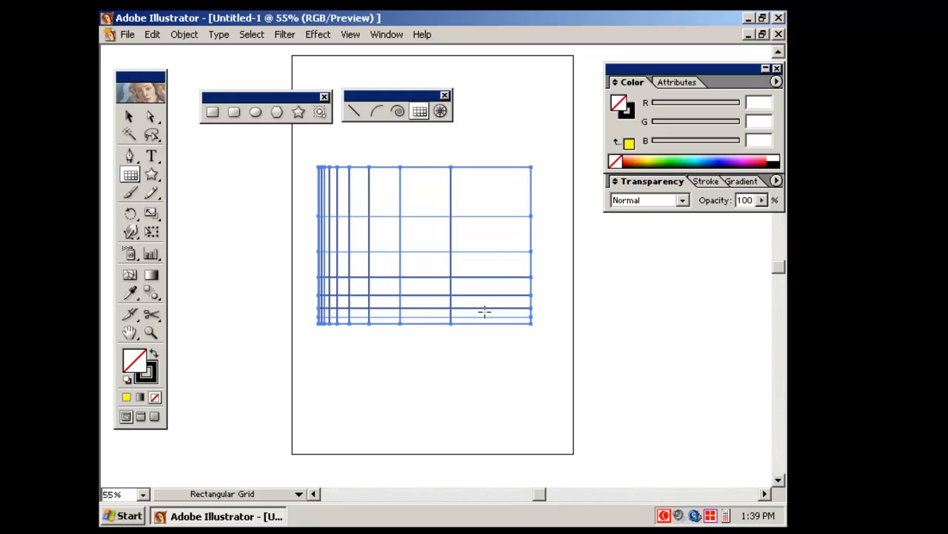
pyautogui.press('Delete')
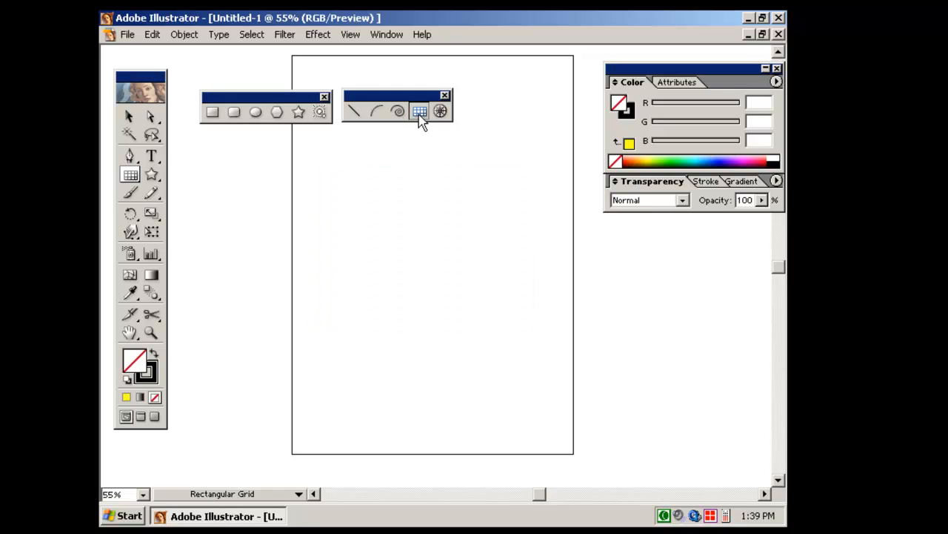
# Step: Reset the Rectangular Grid tool options to the defaults: 1.39 in size, five dividers each way and 0% skew
pyautogui.doubleClick(420, 113)
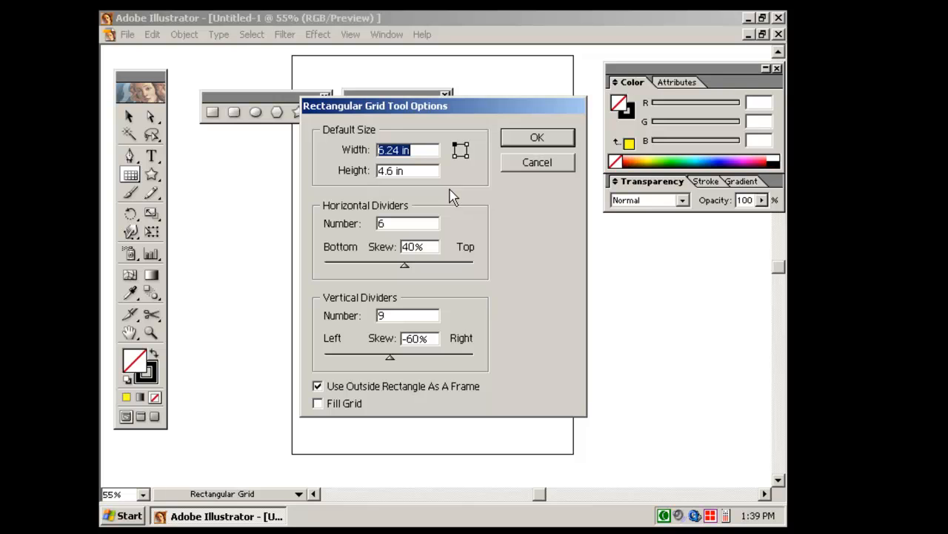
pyautogui.press('alt')
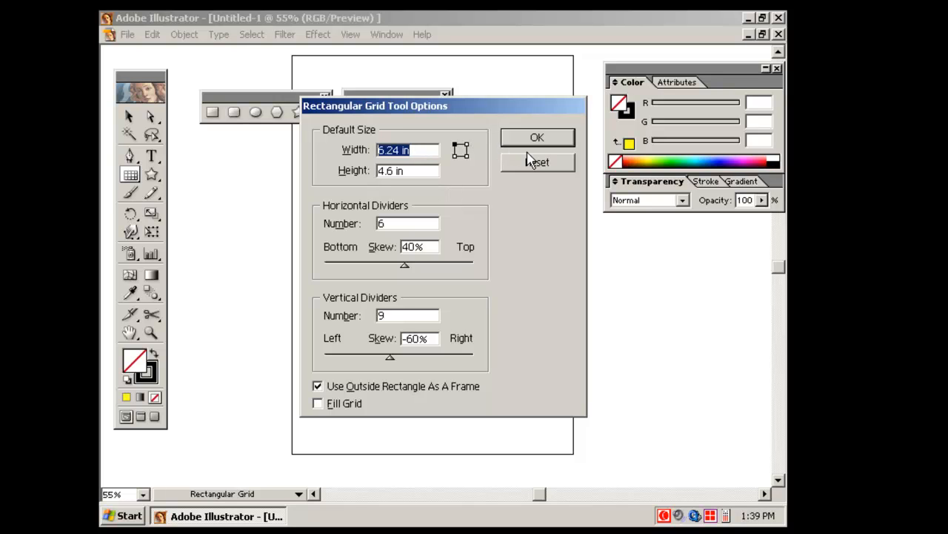
pyautogui.press('alt')
pyautogui.press('alt')
pyautogui.click(537, 167)
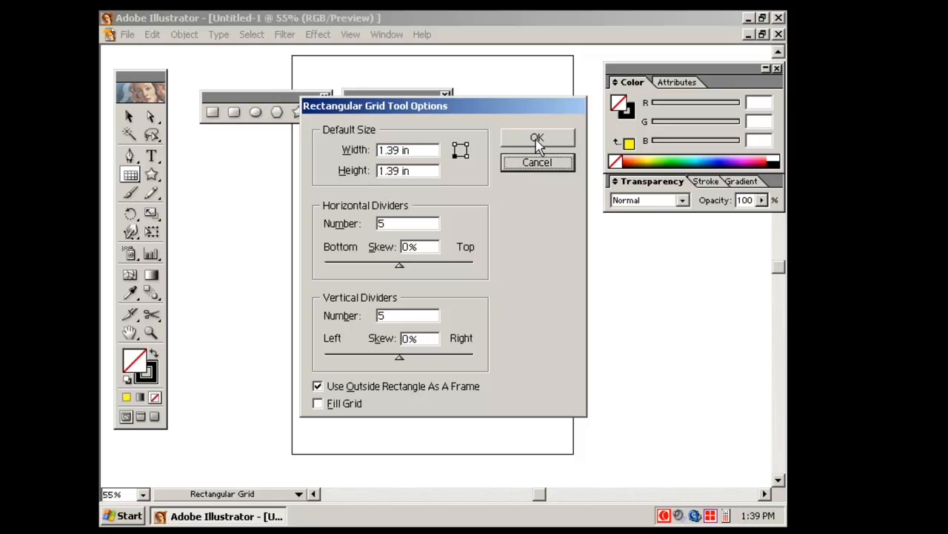
pyautogui.click(537, 139)
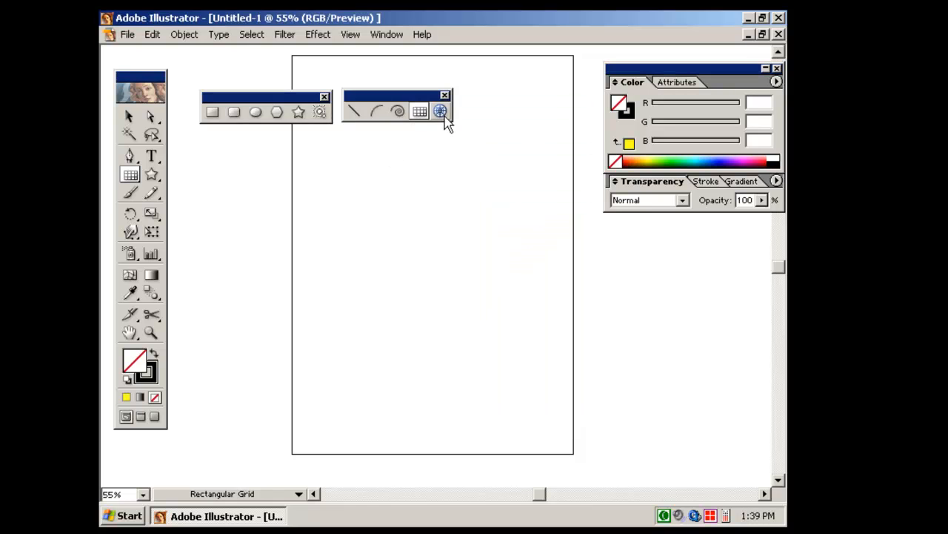
# Step: Draw a polar grid about 5.18 by 5.45 in, skewing its concentric dividers to 30% while drawing
pyautogui.click(441, 111)
pyautogui.moveTo(442, 231)
pyautogui.mouseDown()
pyautogui.moveTo(519, 339)
pyautogui.moveTo(605, 370)
pyautogui.moveTo(618, 419)
pyautogui.mouseUp()
pyautogui.press('x')
pyautogui.press('x')
pyautogui.press('x')
pyautogui.press('x')
pyautogui.press('x')
pyautogui.press('x')
pyautogui.press('x')
pyautogui.press('c')
pyautogui.press('c')
pyautogui.press('c')
pyautogui.press('c')
pyautogui.press('c')
pyautogui.press('c')
pyautogui.press('c')
pyautogui.press('c')
# Step: Skew the polar grid's radial dividers to 110% while still drawing it
pyautogui.press('v')
pyautogui.press('v')
pyautogui.press('v')
pyautogui.press('v')
pyautogui.press('v')
pyautogui.press('v')
pyautogui.press('v')
pyautogui.press('v')
pyautogui.press('f')
pyautogui.press('f')
pyautogui.press('f')
pyautogui.press('f')
pyautogui.press('f')
pyautogui.press('f')
pyautogui.press('f')
pyautogui.press('f')
pyautogui.press('f')
pyautogui.press('f')
pyautogui.press('f')
pyautogui.press('f')
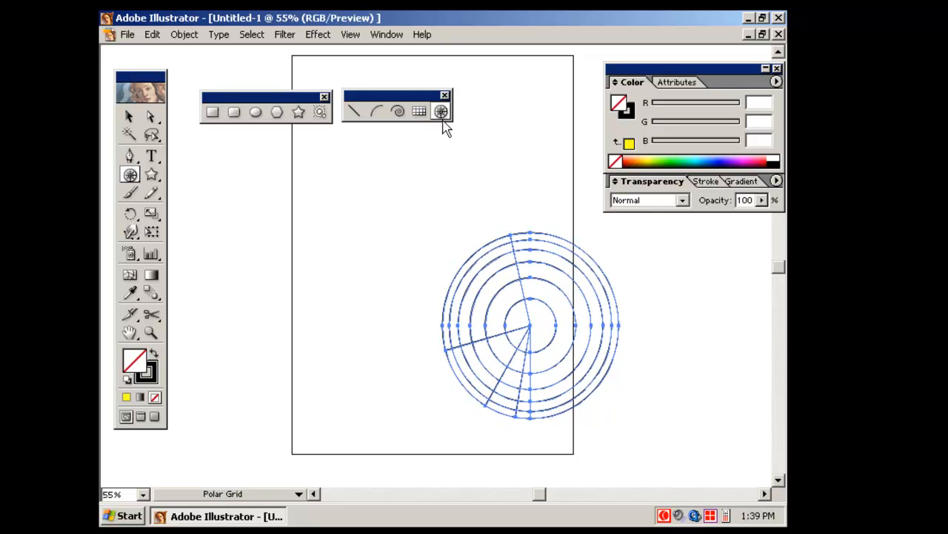
# Step: Reset the Polar Grid tool options to the defaults: 1.39 in size, five dividers each way and 0% skew
pyautogui.doubleClick(441, 112)
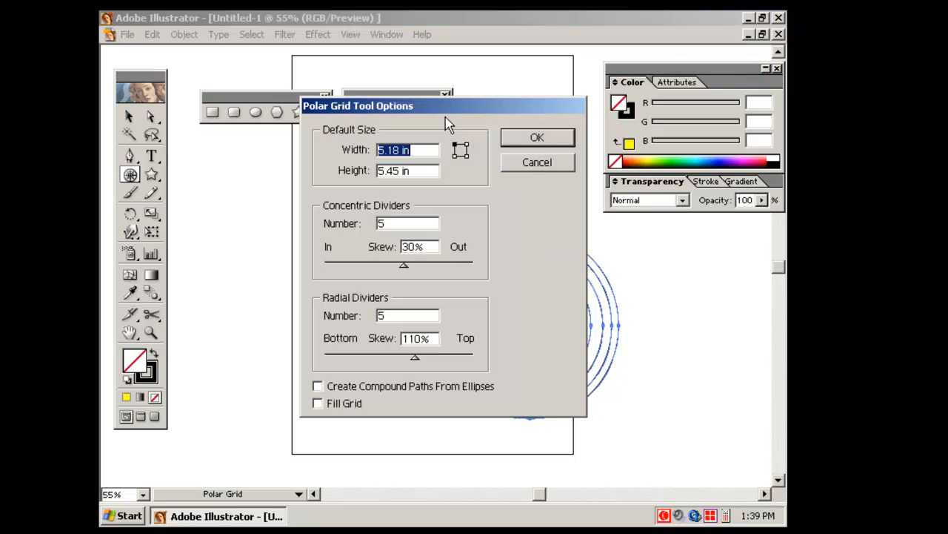
pyautogui.keyDown('alt'); pyautogui.click(535, 164); pyautogui.keyUp('alt')
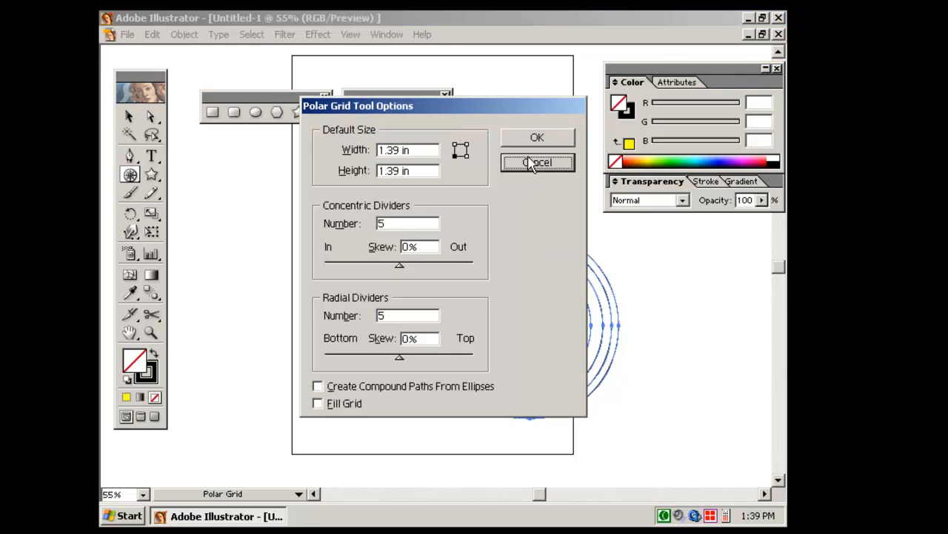
pyautogui.click(535, 138)
# Step: Draw an evenly spaced polar grid about 5.3 by 5.15 in, and delete it together with the skewed grid
pyautogui.moveTo(417, 192); pyautogui.dragTo(598, 364)
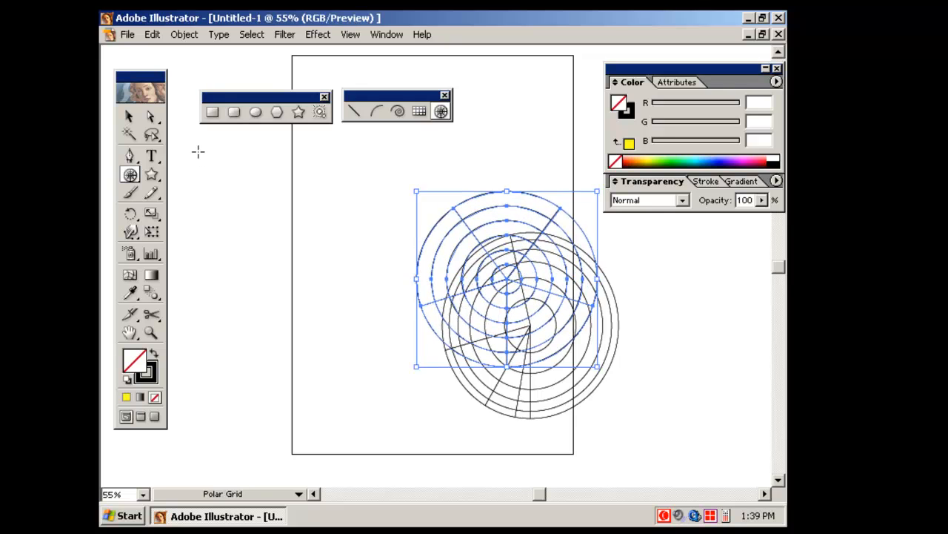
pyautogui.press('Delete')
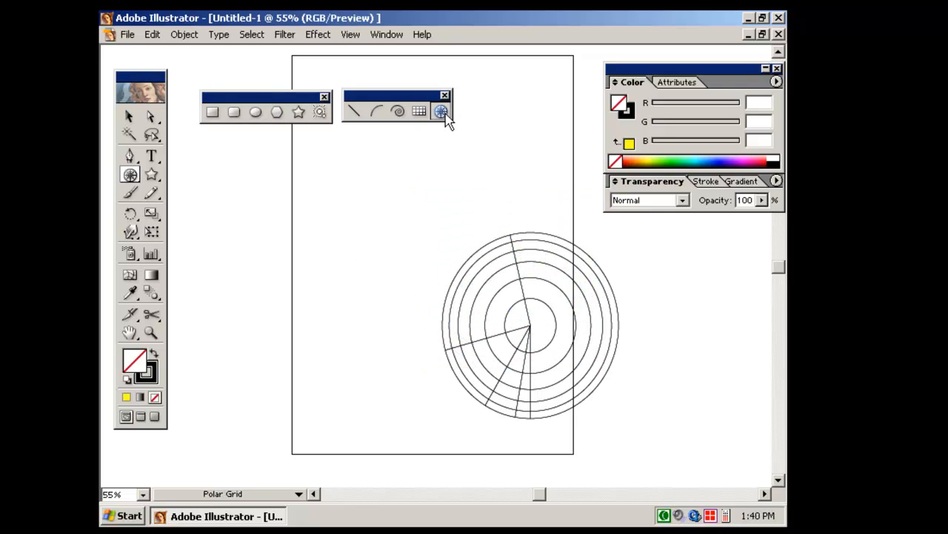
pyautogui.hotkey('ctrl', 'a')
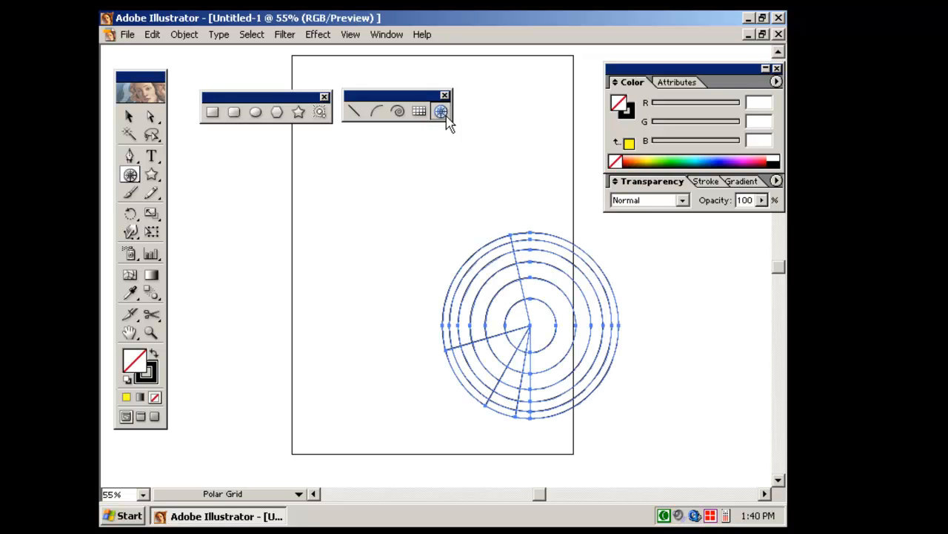
pyautogui.press('Delete')
# Step: Enable Create Compound Paths From Ellipses for the Polar Grid tool and draw a small polar grid below the page's centre
pyautogui.click(441, 112)
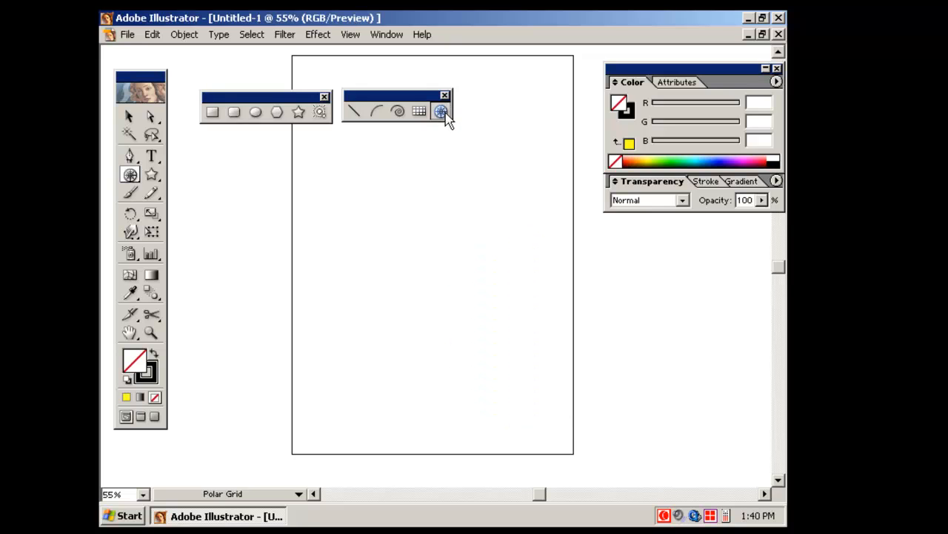
pyautogui.doubleClick(441, 112)
pyautogui.click(369, 389)
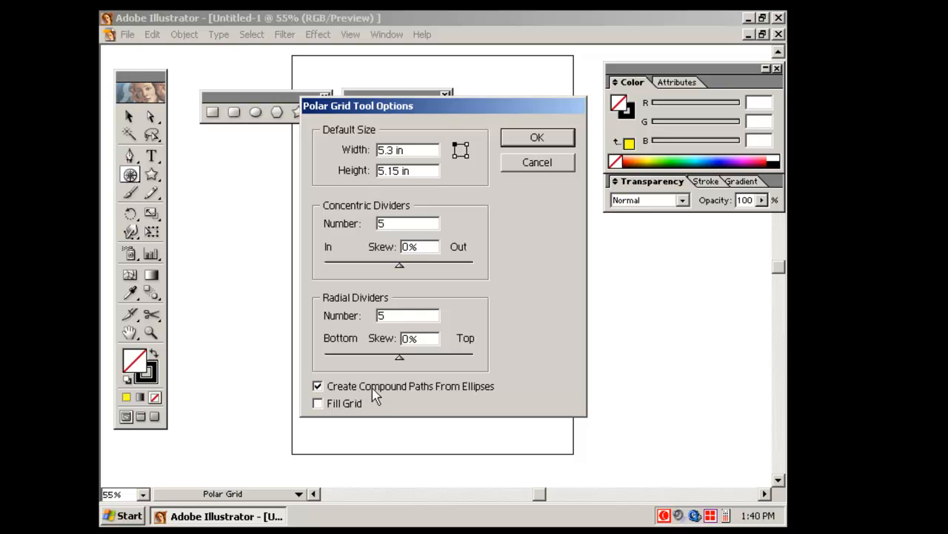
pyautogui.click(544, 137)
pyautogui.moveTo(393, 267); pyautogui.dragTo(507, 390)
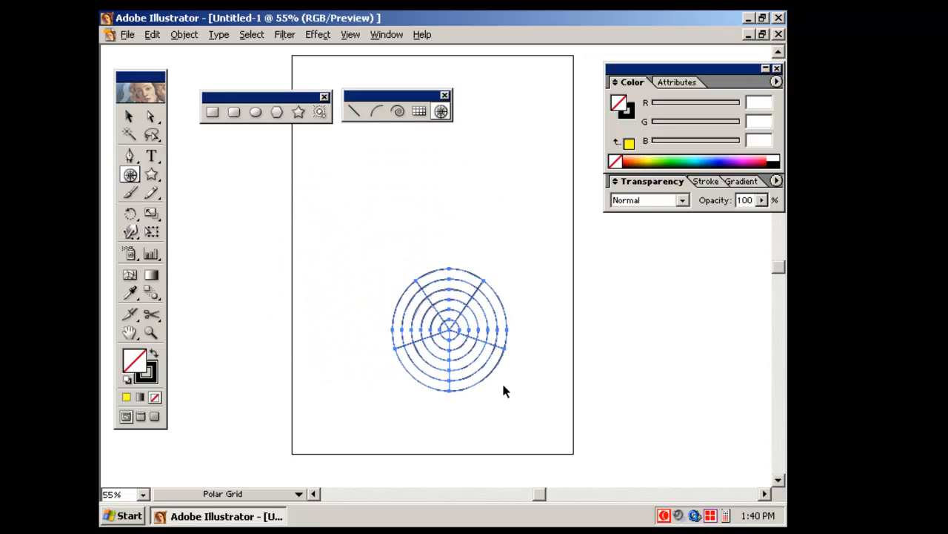
# Step: Fill the polar grid with green (R 61, G 255, B 31) and draw a circular one about 7.47 in wide from its centre above it
pyautogui.click(683, 155)
pyautogui.moveTo(421, 170); pyautogui.dragTo(549, 296)
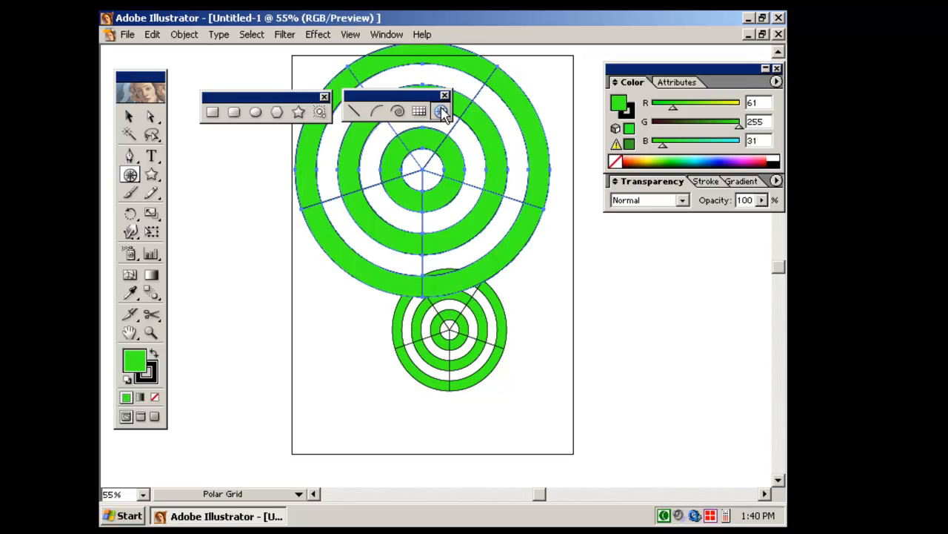
# Step: Draw a large circular polar grid with Create Compound Paths From Ellipses turned off, and delete all the grids
pyautogui.doubleClick(441, 112)
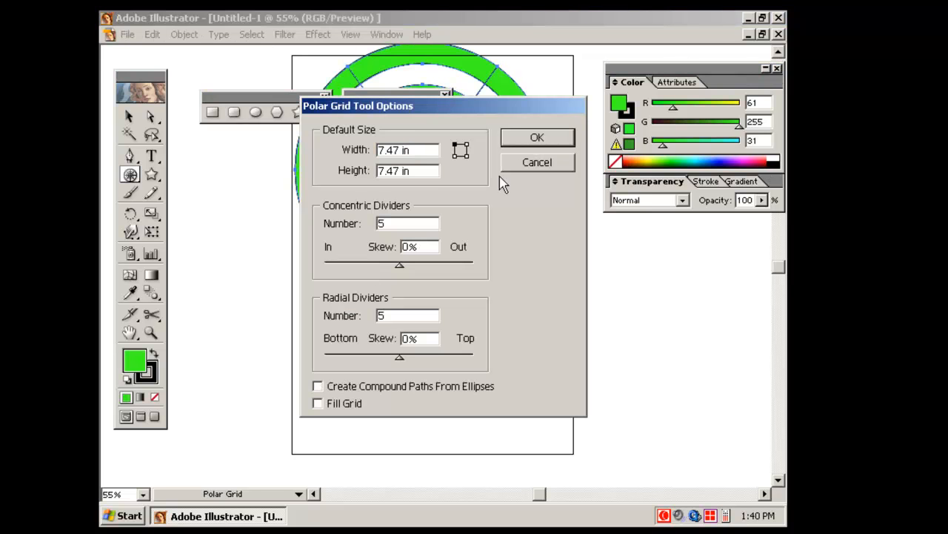
pyautogui.click(538, 137)
pyautogui.moveTo(520, 272); pyautogui.dragTo(637, 389)
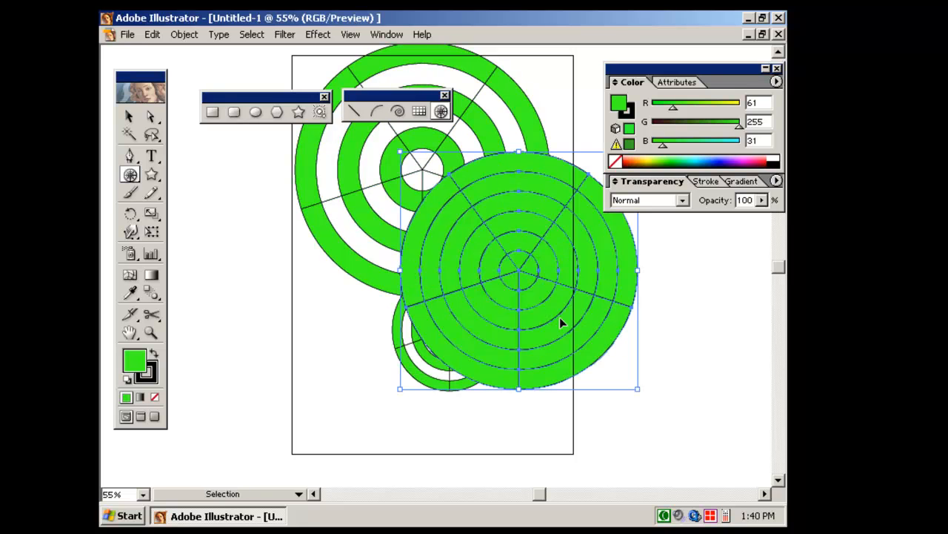
pyautogui.hotkey('ctrl', 'a')
pyautogui.press('Delete')
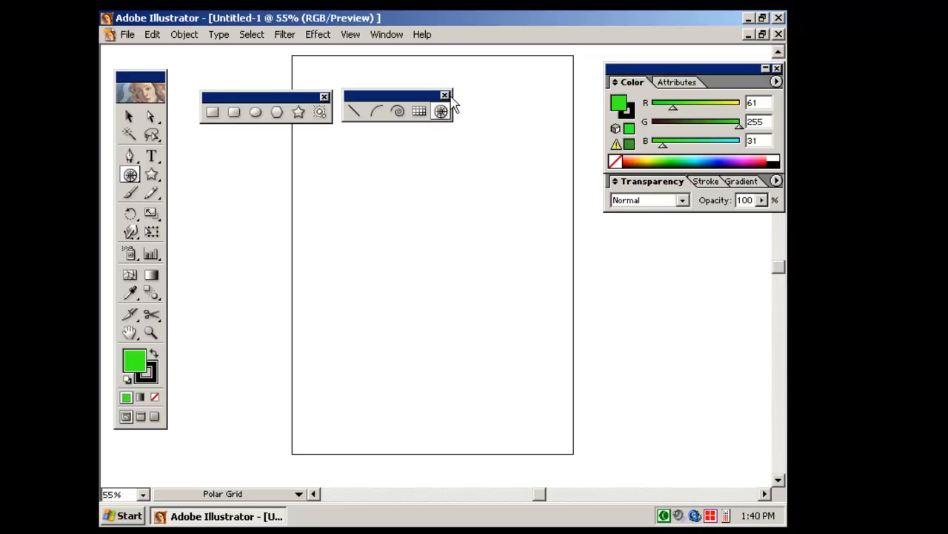
# Step: Close the floating line tools palette and move the shape tools palette beside the page
pyautogui.click(445, 97)
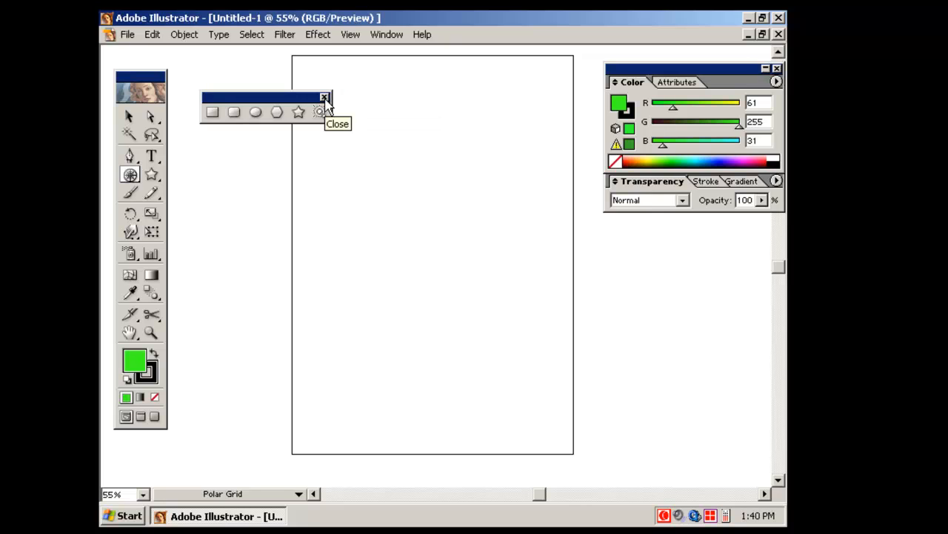
pyautogui.moveTo(280, 101); pyautogui.dragTo(653, 294)
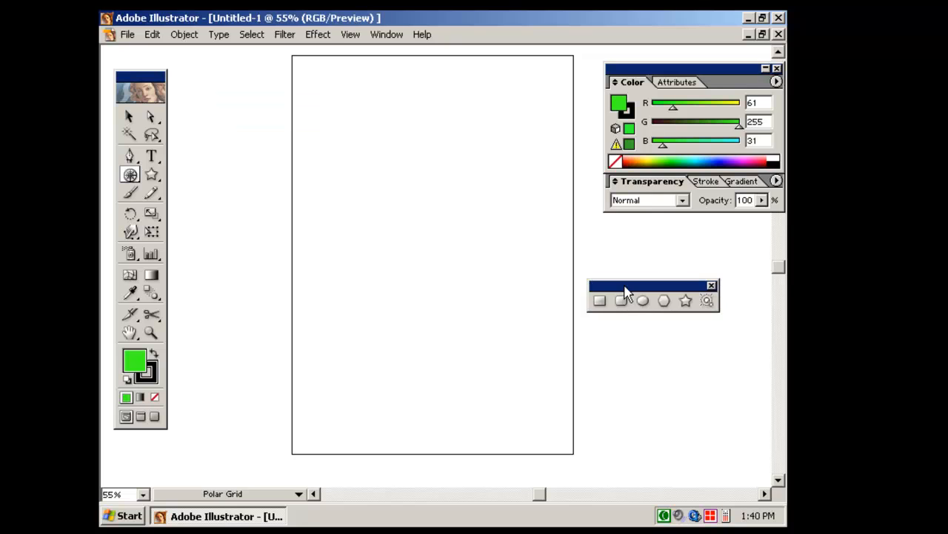
# Step: Draw a rectangle covering the whole page and fill it with yellow-green (R 210, G 255, B 31)
pyautogui.click(600, 301)
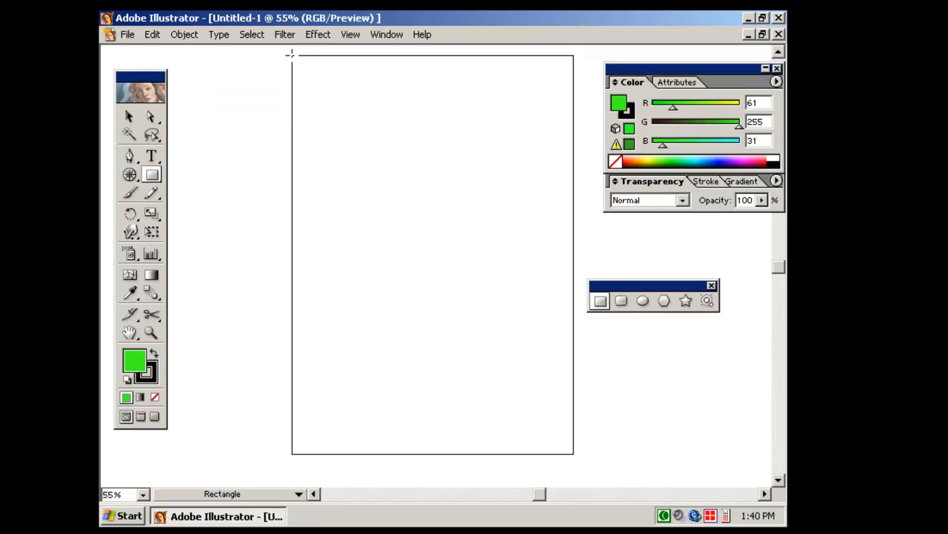
pyautogui.moveTo(291, 54); pyautogui.dragTo(573, 453)
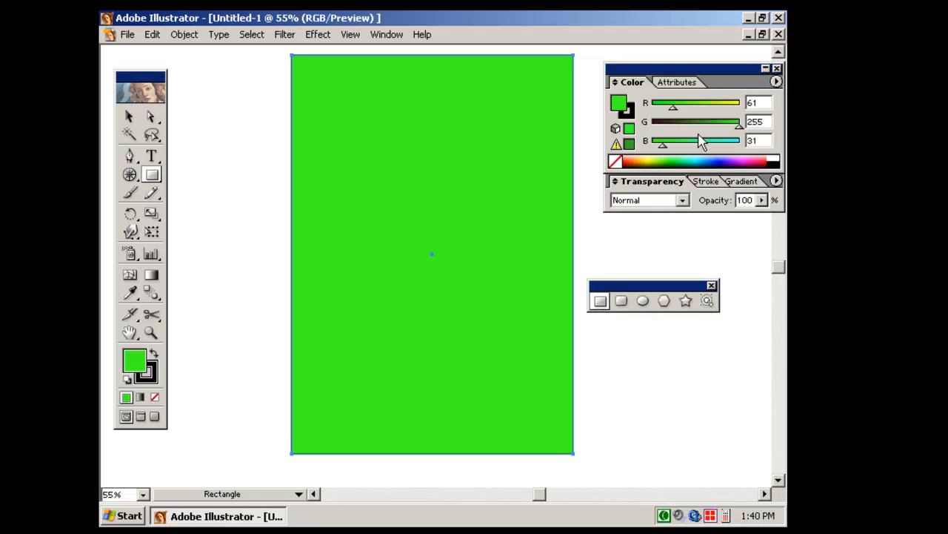
pyautogui.click(708, 108)
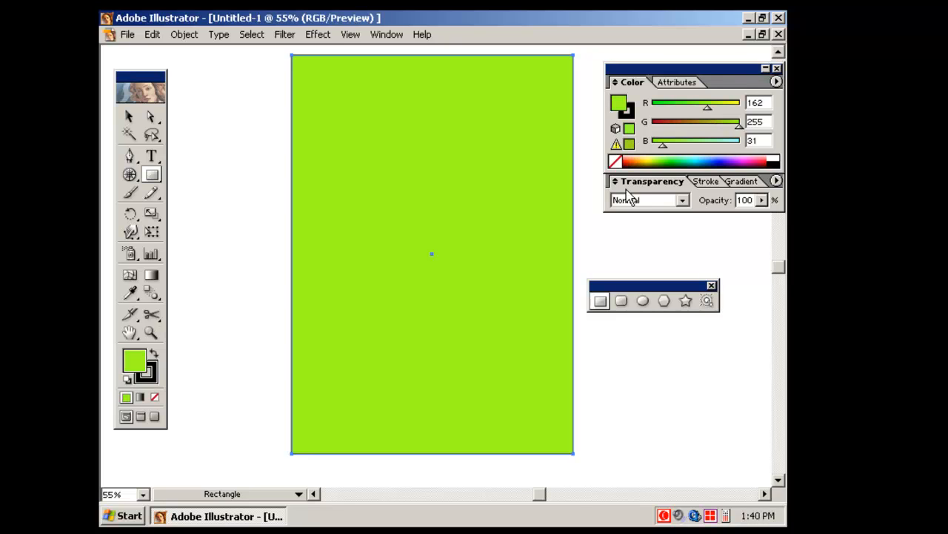
pyautogui.click(725, 108)
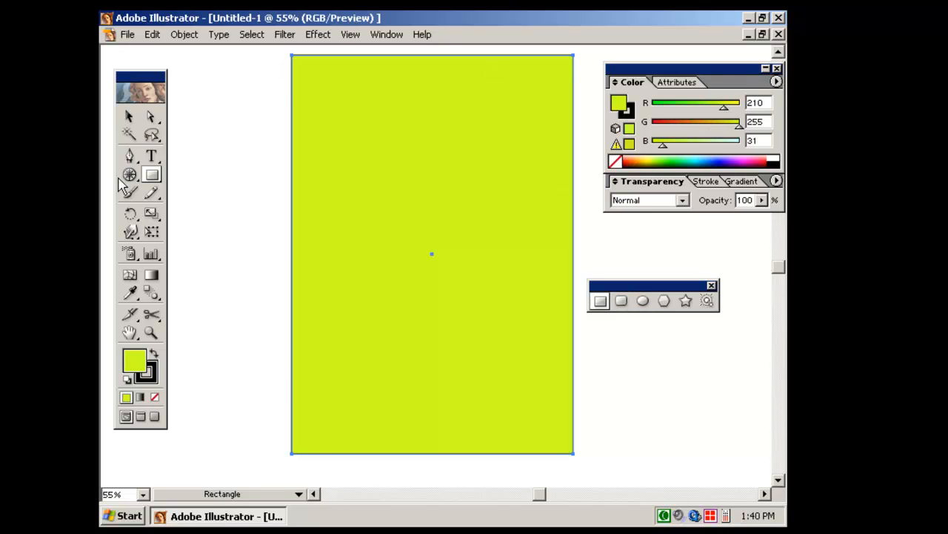
# Step: Tear off the line tools palette below the shape tools and draw an arc across the rectangle's upper-left corner
pyautogui.moveTo(130, 175); pyautogui.dragTo(248, 180)
pyautogui.moveTo(184, 178); pyautogui.dragTo(665, 354)
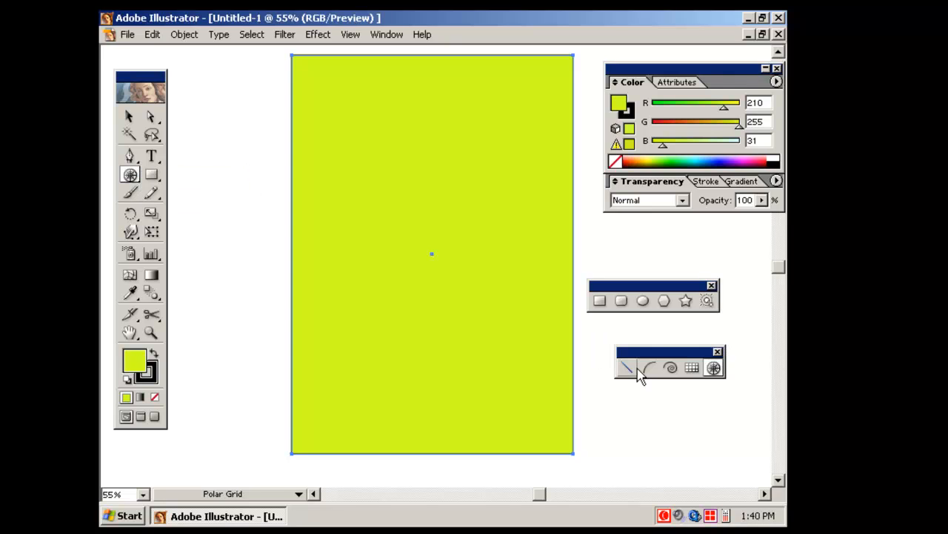
pyautogui.click(647, 369)
pyautogui.moveTo(276, 278); pyautogui.dragTo(540, 111)
# Step: Shift the arc slightly inward and use it to divide the rectangle below
pyautogui.click(128, 116)
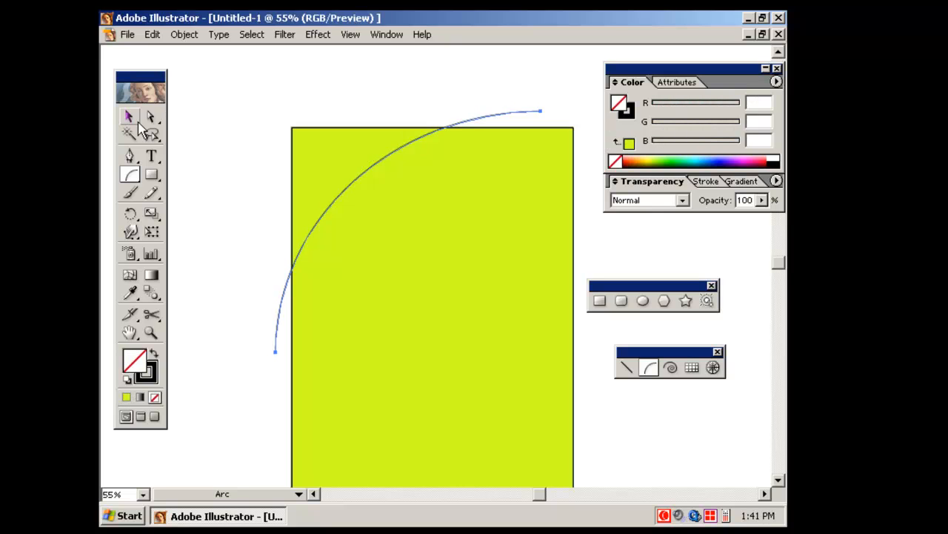
pyautogui.click(351, 180)
pyautogui.moveTo(352, 181)
pyautogui.mouseDown()
pyautogui.moveTo(362, 206)
pyautogui.moveTo(361, 188)
pyautogui.mouseUp()
pyautogui.click(185, 34)
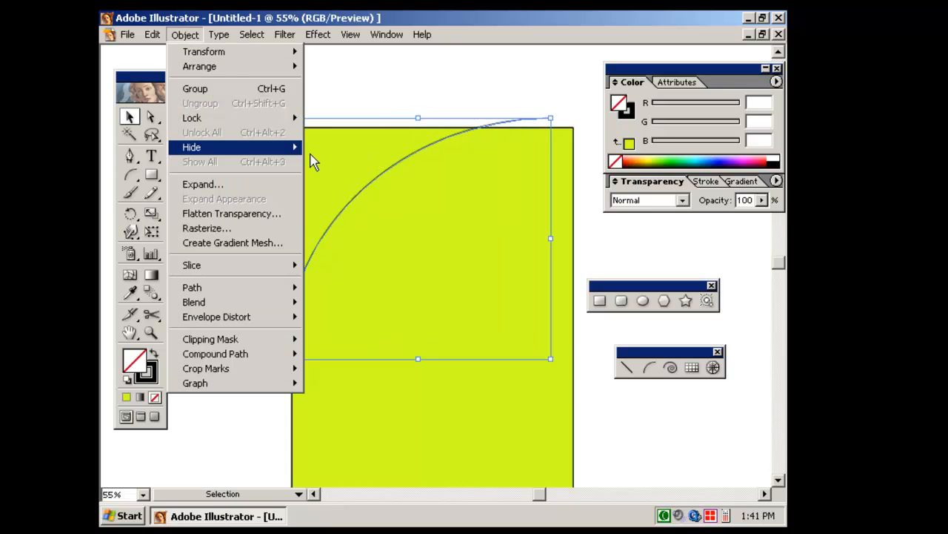
pyautogui.moveTo(272, 289)
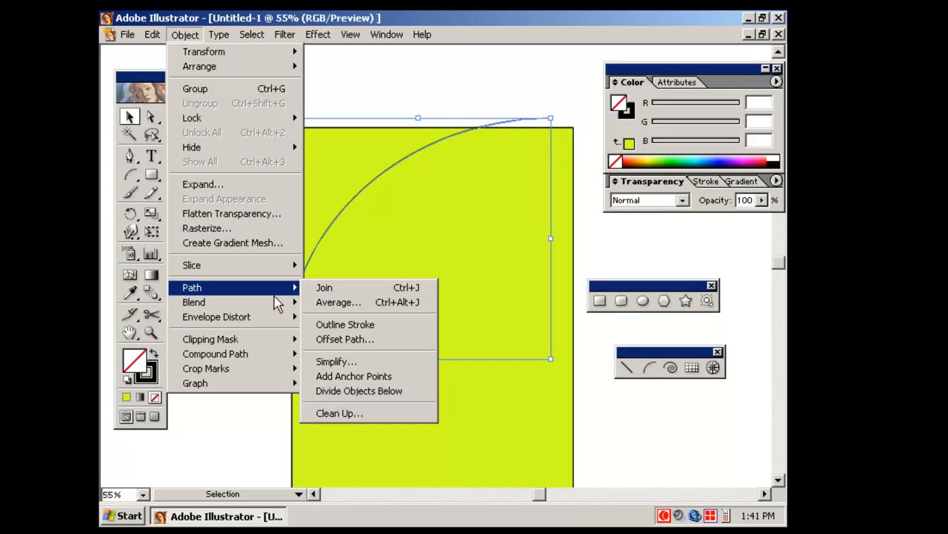
pyautogui.click(362, 391)
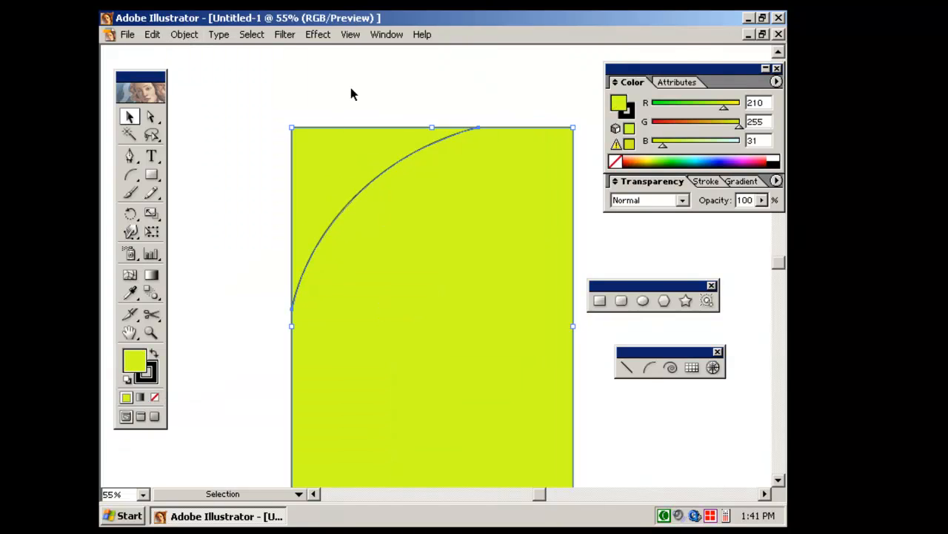
# Step: Fill only the upper-left corner piece cut off by the arc with green (R 33, G 255, B 31)
pyautogui.click(691, 106)
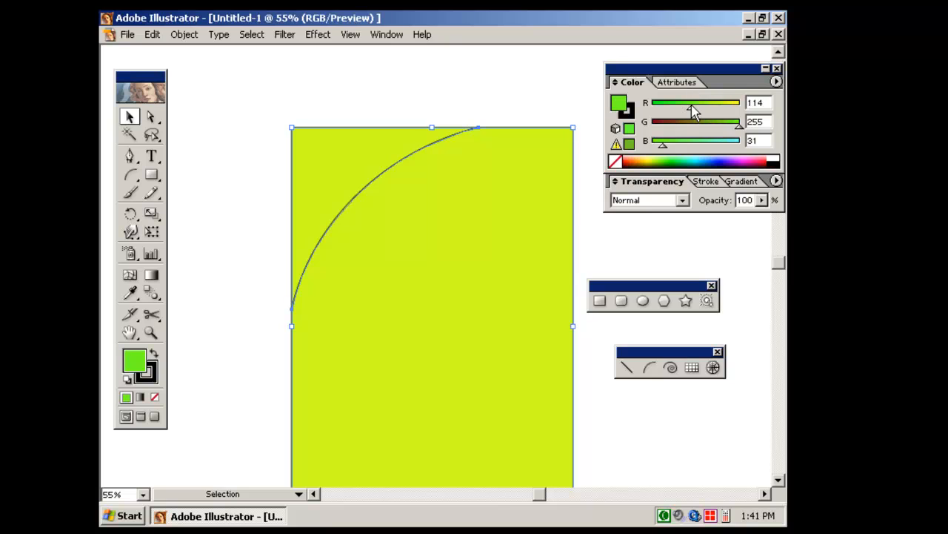
pyautogui.hotkey('ctrl', 'z')
pyautogui.click(501, 89)
pyautogui.click(417, 144)
pyautogui.moveTo(708, 106); pyautogui.dragTo(663, 108)
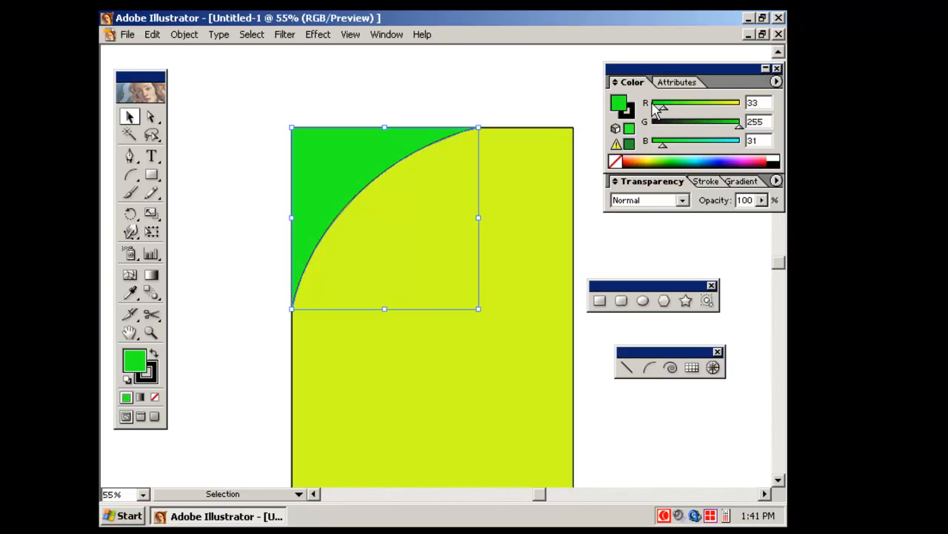
pyautogui.click(516, 101)
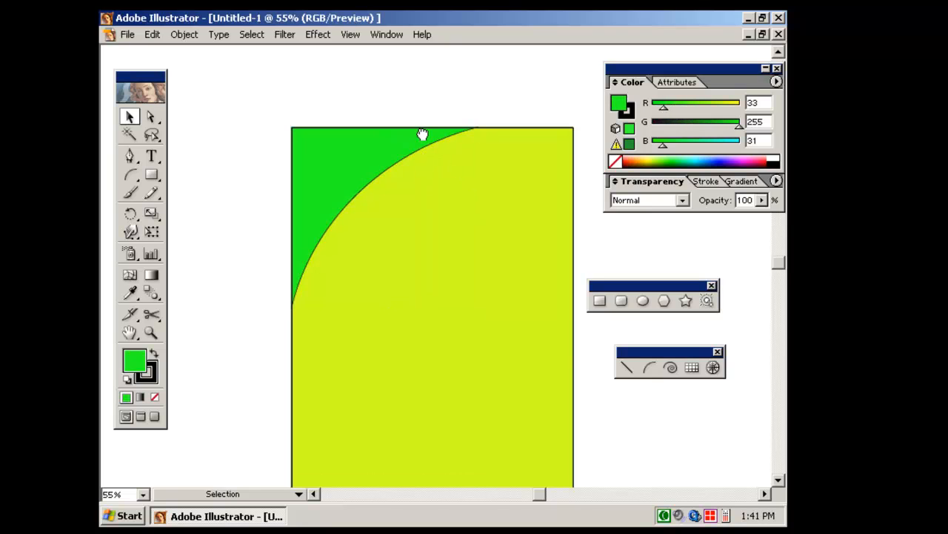
pyautogui.scroll(-1, 421, 130)
pyautogui.scroll(-1, 436, 224)
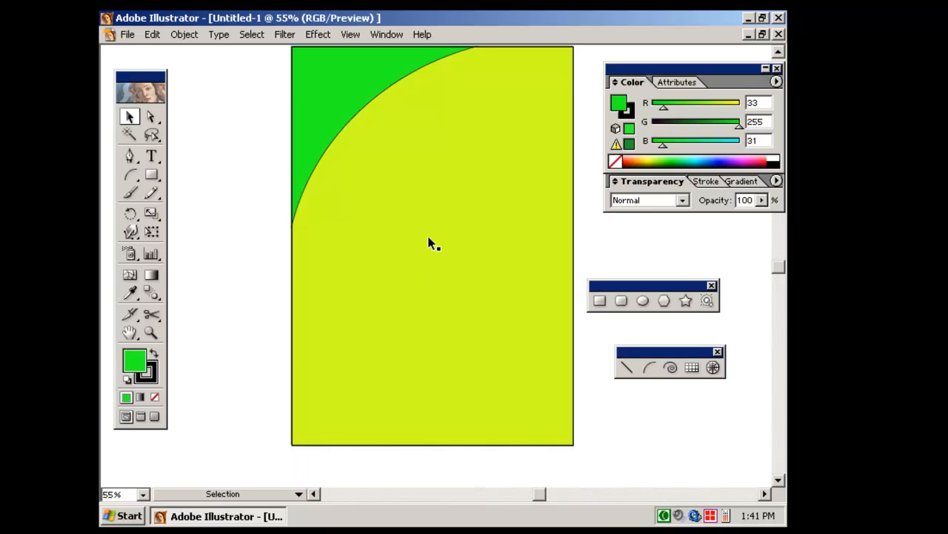
pyautogui.click(152, 175)
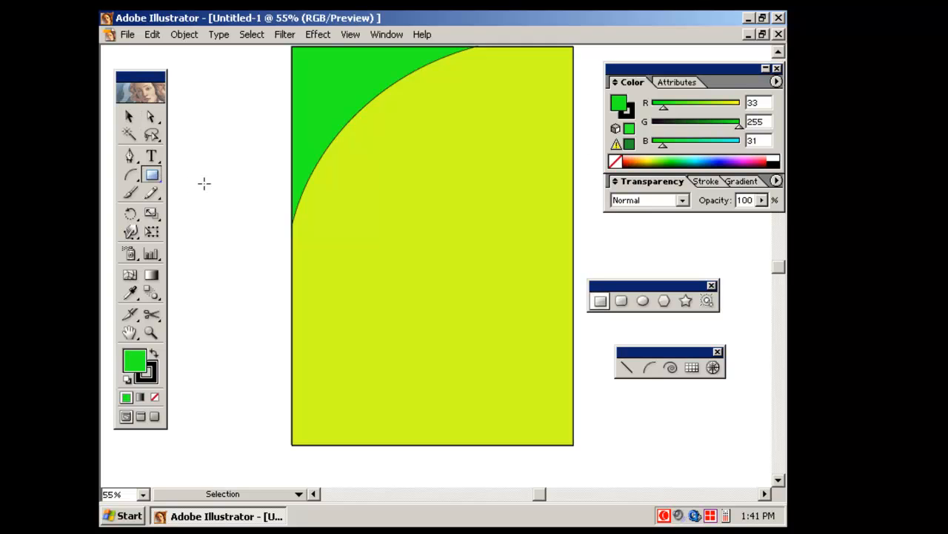
pyautogui.moveTo(397, 152); pyautogui.dragTo(496, 381)
pyautogui.press('space')
pyautogui.moveTo(451, 296); pyautogui.dragTo(383, 316)
pyautogui.press('Delete')
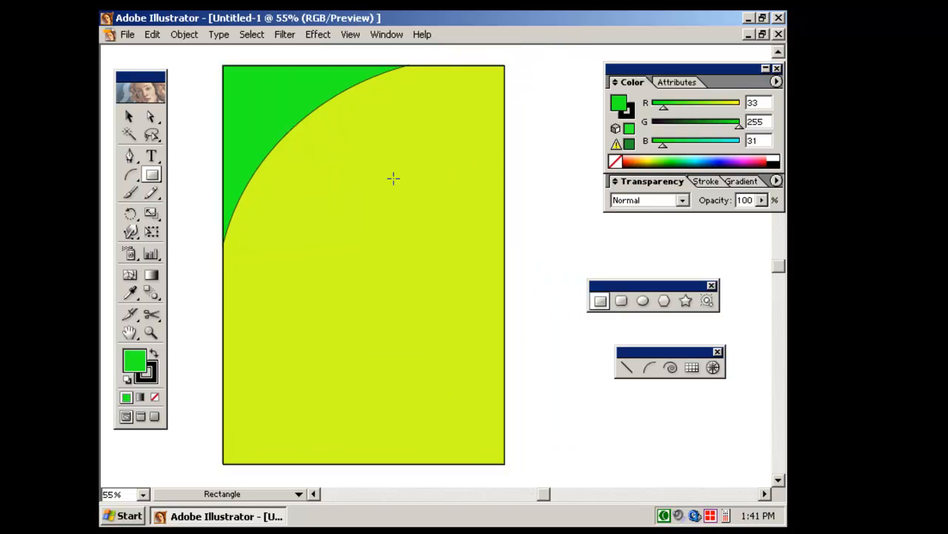
# Step: Draw a tall rectangle overlapping the page's right edge and use it to divide the yellow-green shape below
pyautogui.moveTo(527, 123); pyautogui.dragTo(421, 414)
pyautogui.click(184, 34)
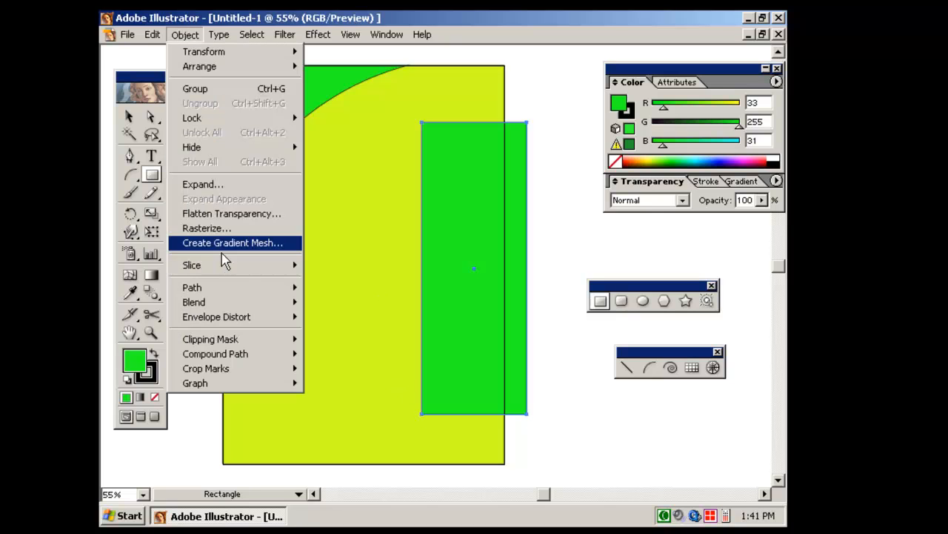
pyautogui.moveTo(226, 295)
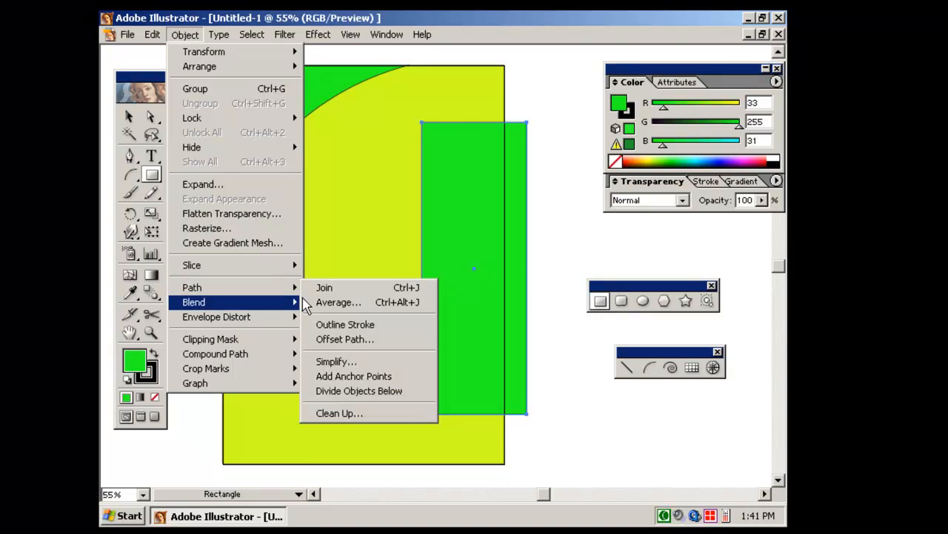
pyautogui.click(374, 392)
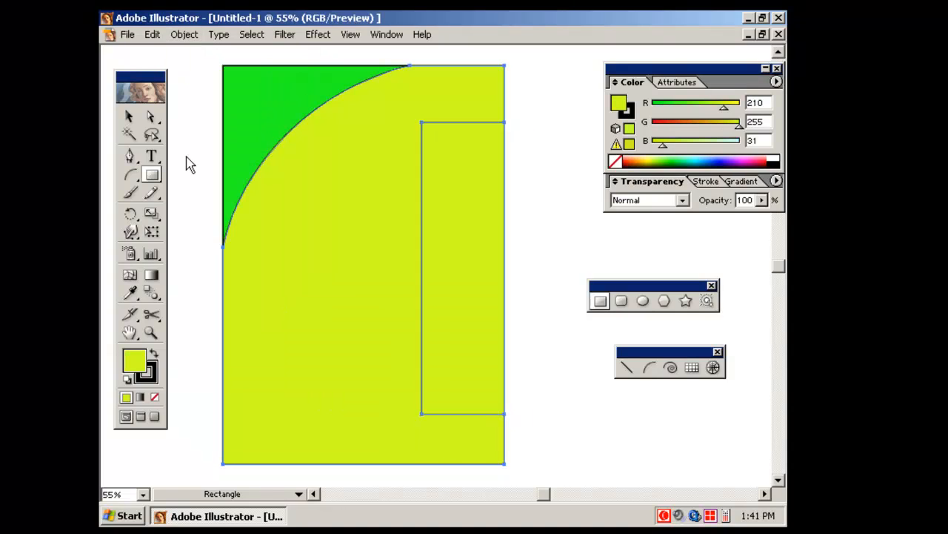
# Step: Select only the rectangular piece cut at the page's right edge and fill it with white (R 255, G 255, B 255)
pyautogui.click(128, 117)
pyautogui.click(535, 196)
pyautogui.click(505, 227)
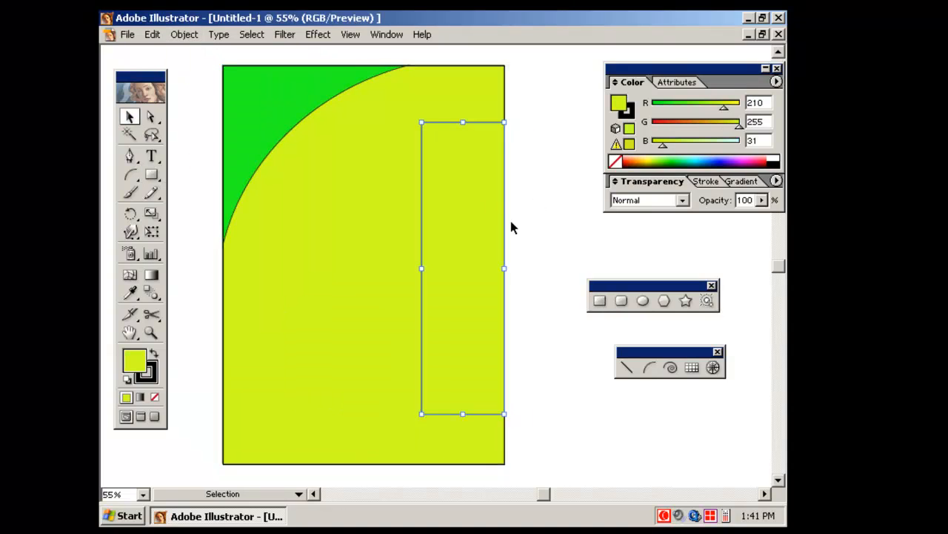
pyautogui.click(684, 104)
pyautogui.click(655, 105)
pyautogui.moveTo(665, 111); pyautogui.dragTo(740, 106)
pyautogui.click(685, 141)
pyautogui.moveTo(729, 142); pyautogui.dragTo(744, 142)
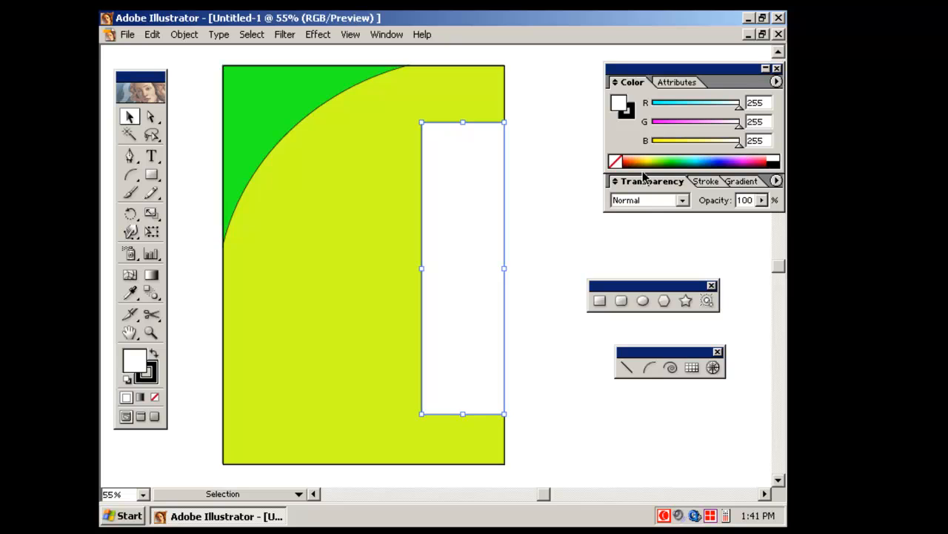
# Step: Recolour the white rectangular piece at the page's right edge light blue (R 151, G 255, B 255) and deselect it
pyautogui.moveTo(741, 107); pyautogui.dragTo(704, 108)
pyautogui.click(526, 204)
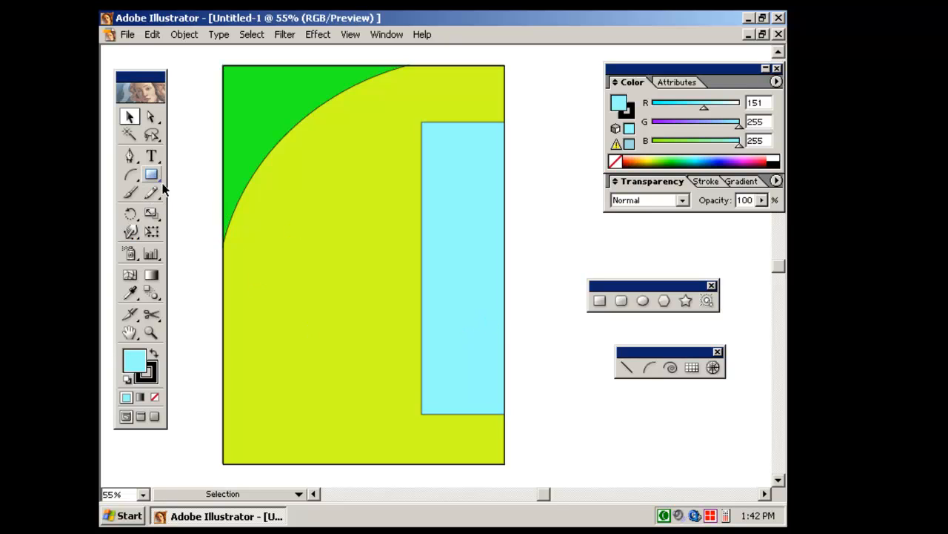
pyautogui.press('space')
pyautogui.moveTo(366, 303); pyautogui.dragTo(360, 280)
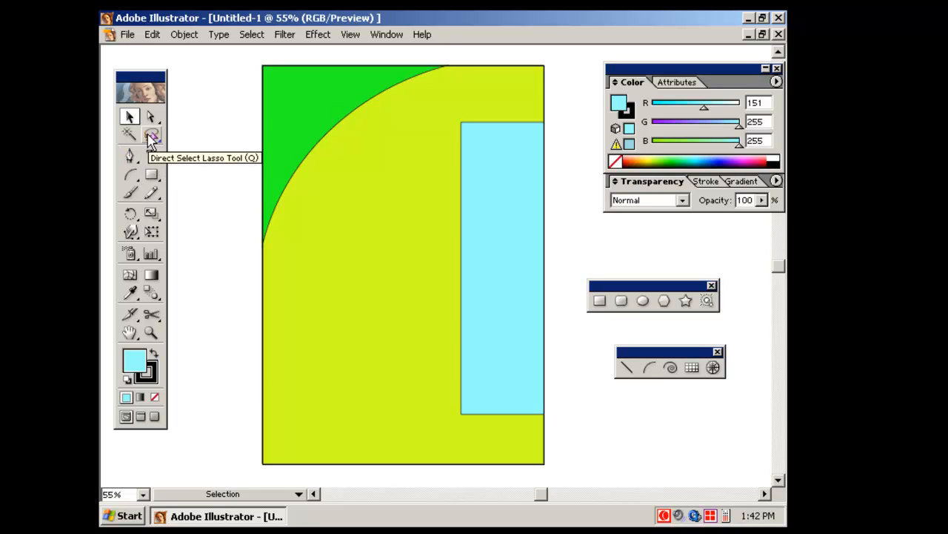
# Step: Select anchor points around the green corner piece and the page's upper edge with the Direct Select Lasso
pyautogui.click(151, 137)
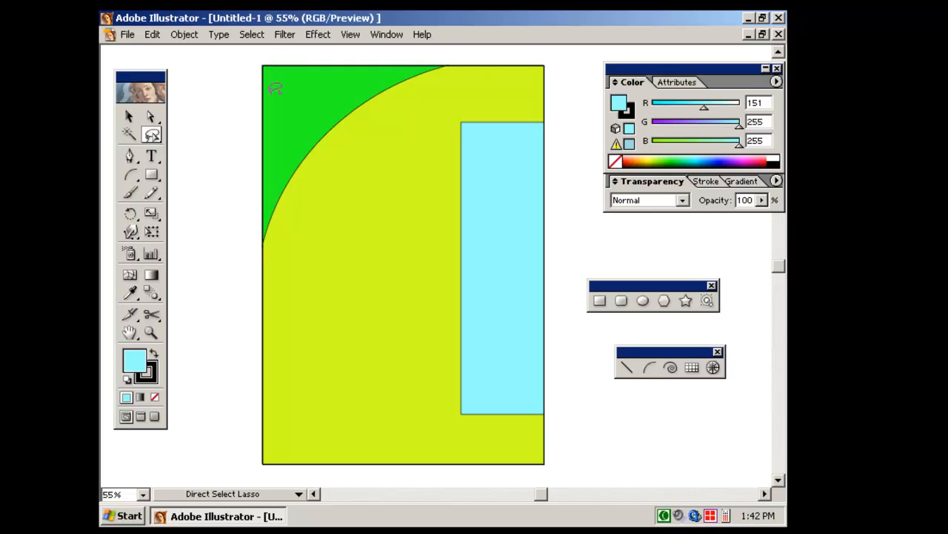
pyautogui.moveTo(268, 89)
pyautogui.mouseDown()
pyautogui.moveTo(296, 53)
pyautogui.moveTo(235, 70)
pyautogui.moveTo(237, 171)
pyautogui.moveTo(296, 448)
pyautogui.moveTo(266, 478)
pyautogui.moveTo(250, 467)
pyautogui.moveTo(238, 252)
pyautogui.moveTo(274, 93)
pyautogui.mouseUp()
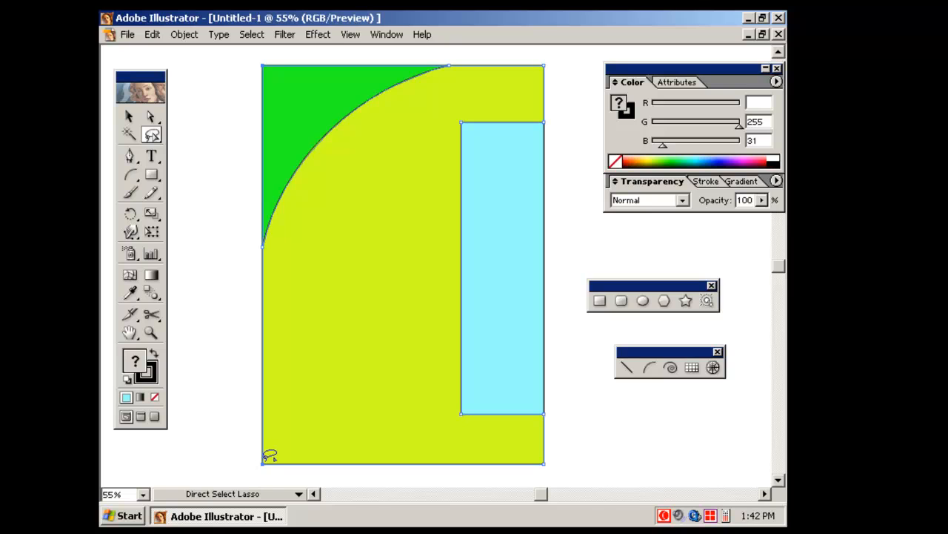
pyautogui.click(269, 69)
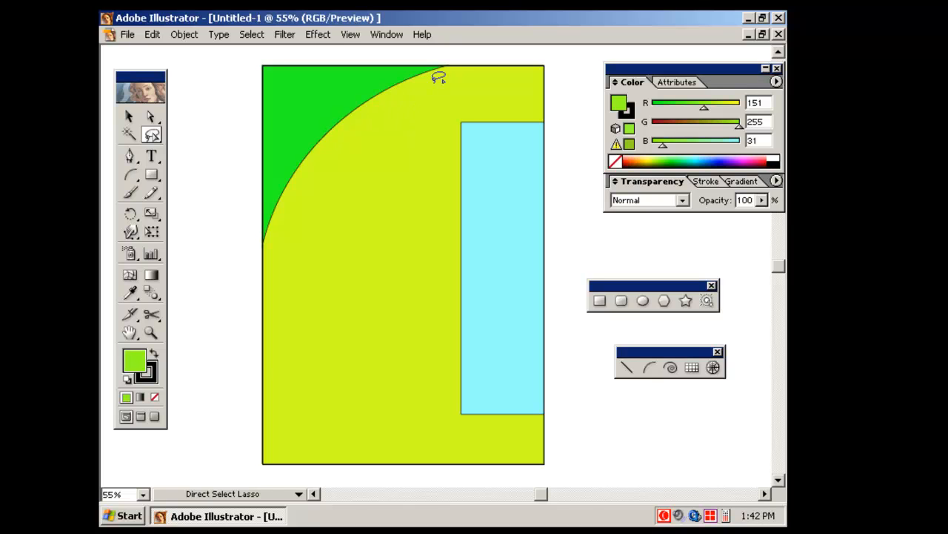
pyautogui.moveTo(489, 59)
pyautogui.mouseDown()
pyautogui.moveTo(460, 85)
pyautogui.moveTo(394, 67)
pyautogui.moveTo(337, 99)
pyautogui.moveTo(288, 157)
pyautogui.moveTo(274, 263)
pyautogui.moveTo(248, 263)
pyautogui.moveTo(243, 238)
pyautogui.moveTo(258, 195)
pyautogui.moveTo(289, 121)
pyautogui.moveTo(314, 92)
pyautogui.moveTo(439, 37)
pyautogui.moveTo(487, 94)
pyautogui.mouseUp()
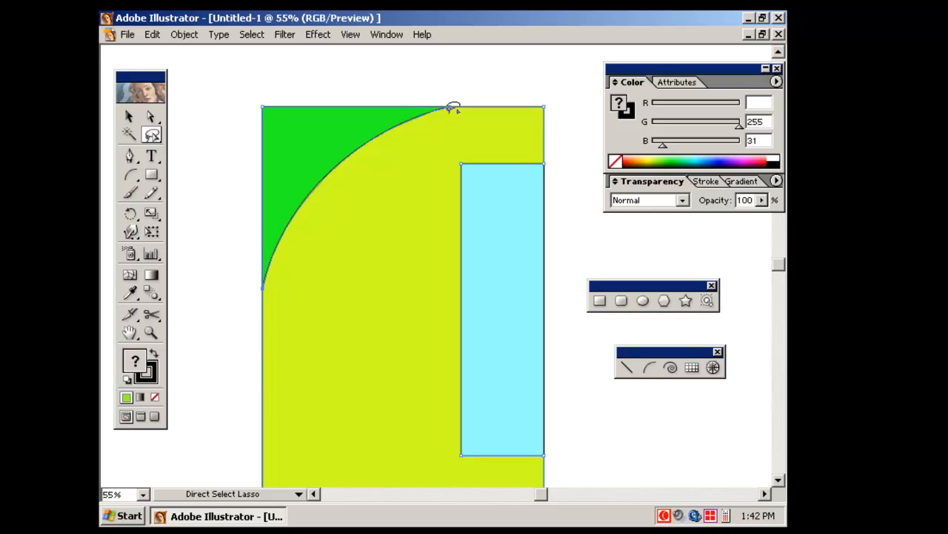
# Step: Try to pull the arc's lower anchor point inward with Direct Selection and undo the change
pyautogui.click(150, 120)
pyautogui.moveTo(268, 290); pyautogui.dragTo(331, 297)
pyautogui.hotkey('ctrl', 'z')
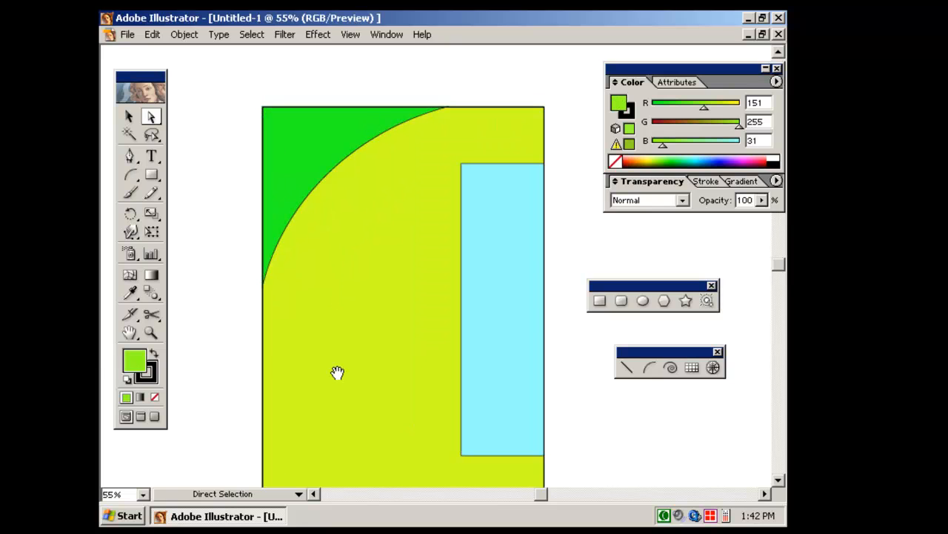
# Step: Select only the green corner piece and switch the active colour to its stroke and back to its fill
pyautogui.scroll(-1, 351, 339)
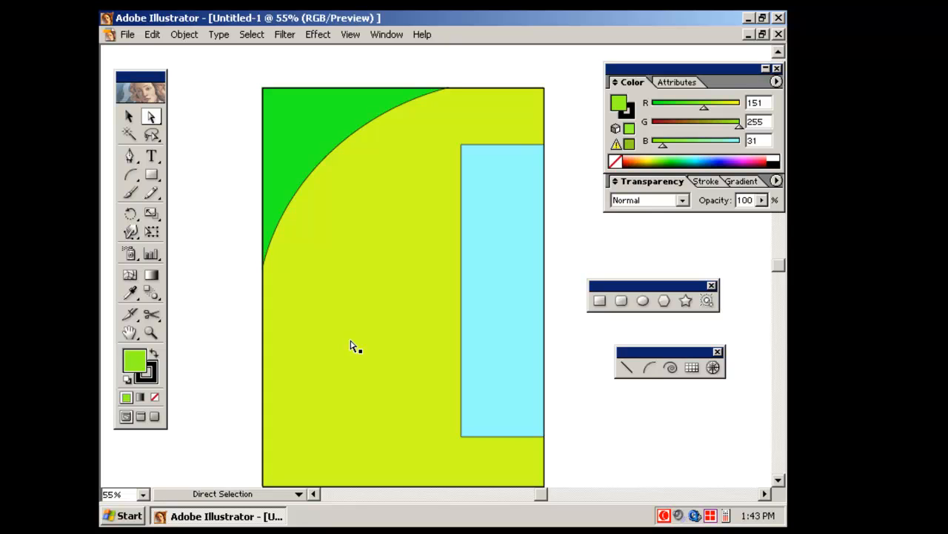
pyautogui.click(300, 172)
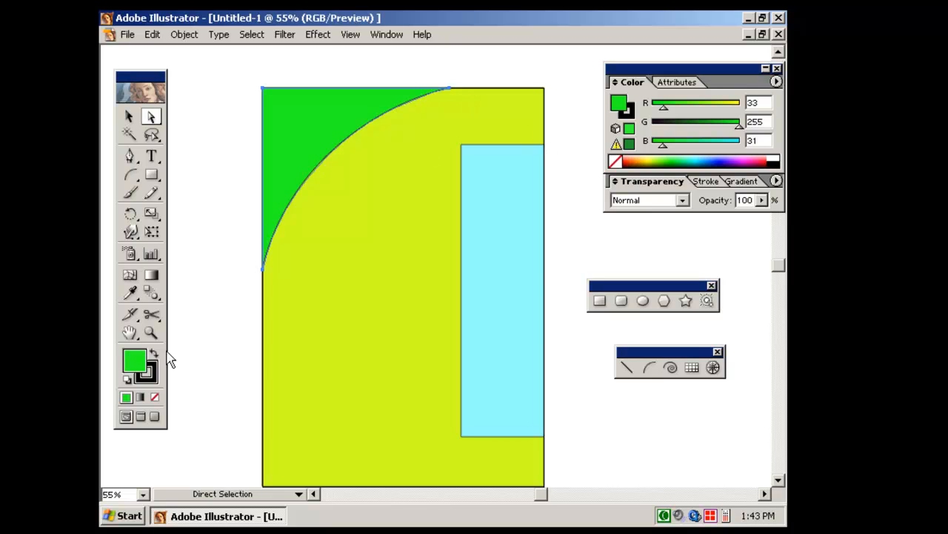
pyautogui.click(138, 367)
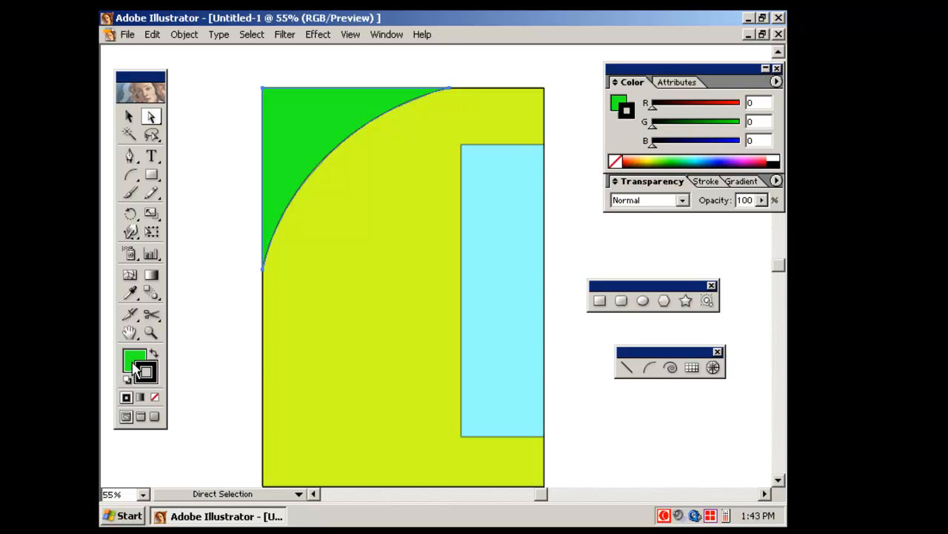
pyautogui.click(132, 361)
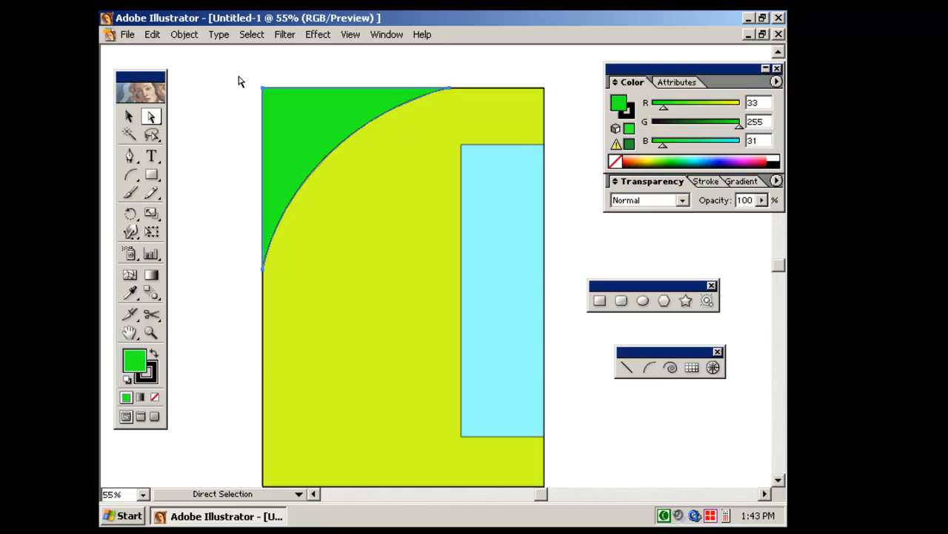
# Step: Try scaling down the green corner piece by its bounding box, undo the changes and deselect it
pyautogui.click(128, 119)
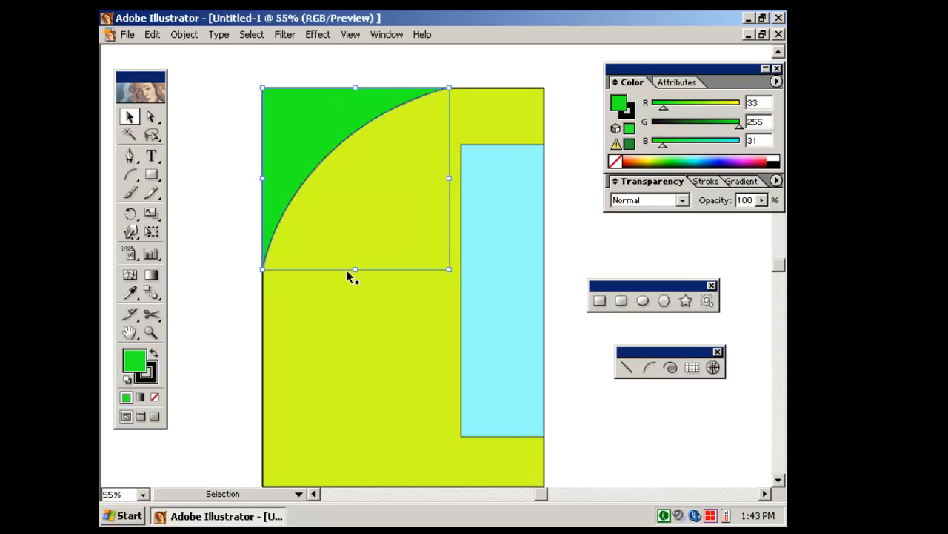
pyautogui.moveTo(445, 264); pyautogui.dragTo(405, 223)
pyautogui.moveTo(418, 98); pyautogui.dragTo(427, 130)
pyautogui.hotkey('ctrl', 'z')
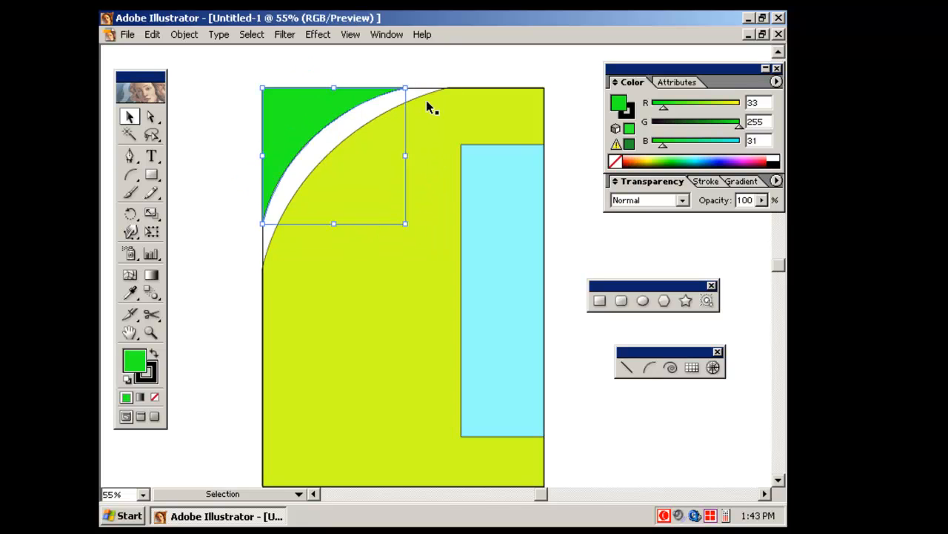
pyautogui.hotkey('ctrl', 'z')
pyautogui.click(190, 175)
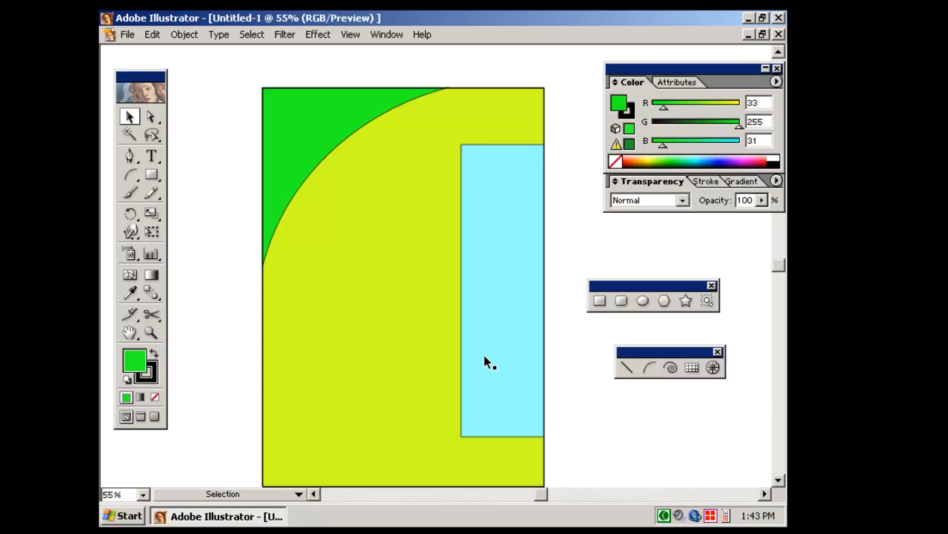
# Step: Try moving only the light blue rectangle's upper-left anchor point downward with Direct Selection and undo it
pyautogui.click(151, 116)
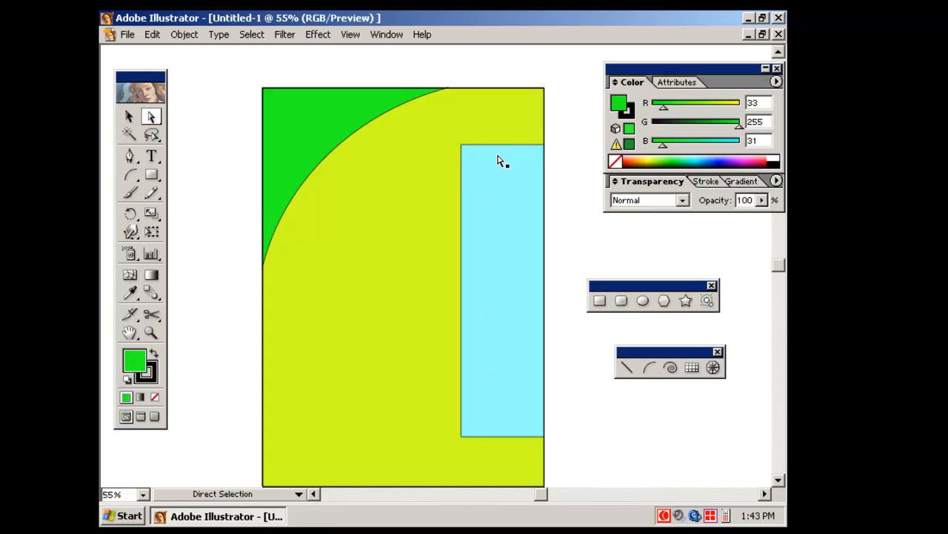
pyautogui.click(462, 146)
pyautogui.moveTo(461, 146); pyautogui.dragTo(462, 256)
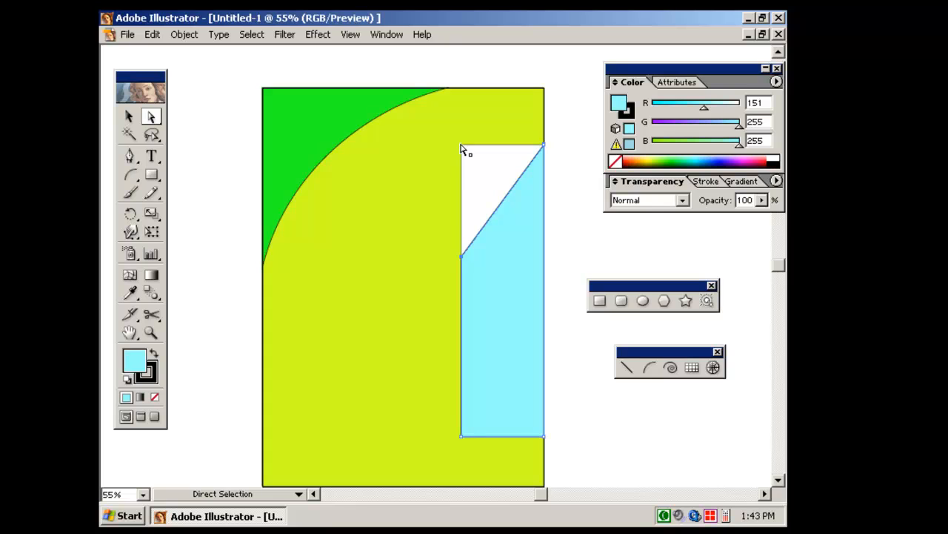
pyautogui.hotkey('ctrl', 'z')
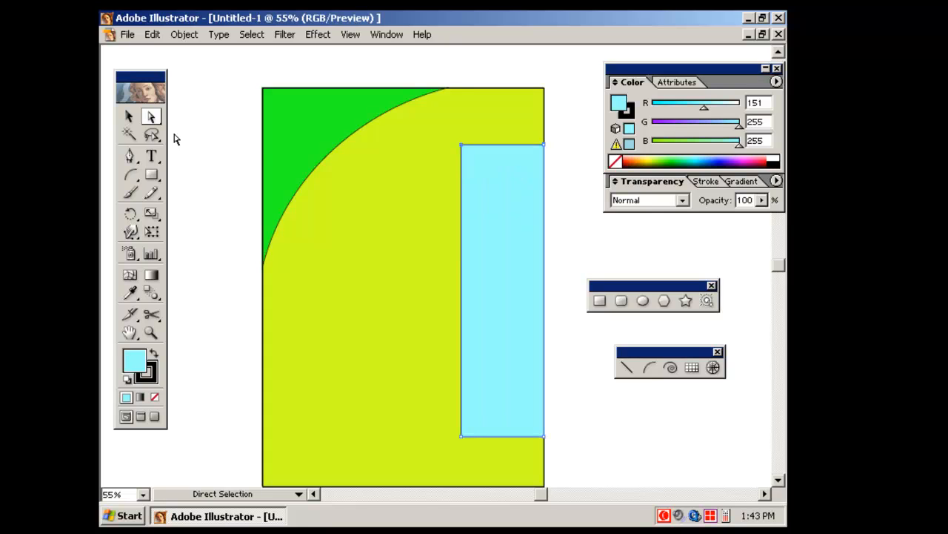
# Step: Tear off the Direct Selection tool group as a floating palette and draw three adjoining and overlapping rectangles above the page
pyautogui.moveTo(151, 117); pyautogui.dragTo(242, 90)
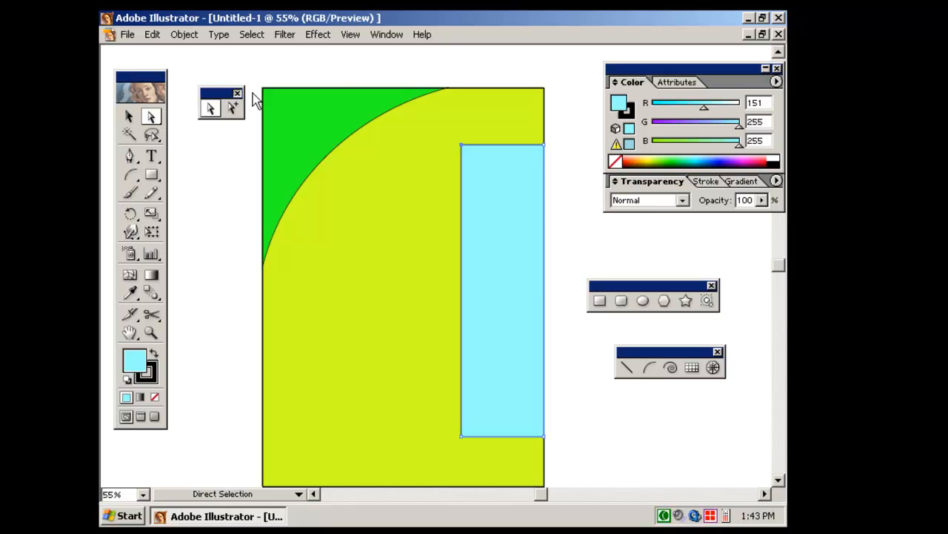
pyautogui.moveTo(345, 69); pyautogui.dragTo(338, 245)
pyautogui.click(152, 174)
pyautogui.moveTo(282, 135); pyautogui.dragTo(329, 206)
pyautogui.moveTo(362, 151)
pyautogui.mouseDown()
pyautogui.moveTo(349, 182)
pyautogui.moveTo(297, 191)
pyautogui.mouseUp()
pyautogui.moveTo(363, 127)
pyautogui.mouseDown()
pyautogui.moveTo(390, 234)
pyautogui.moveTo(403, 234)
pyautogui.mouseUp()
# Step: Fill the tall rectangle above the page with purple and the middle one with light green (R 151, G 255, B 45)
pyautogui.click(128, 116)
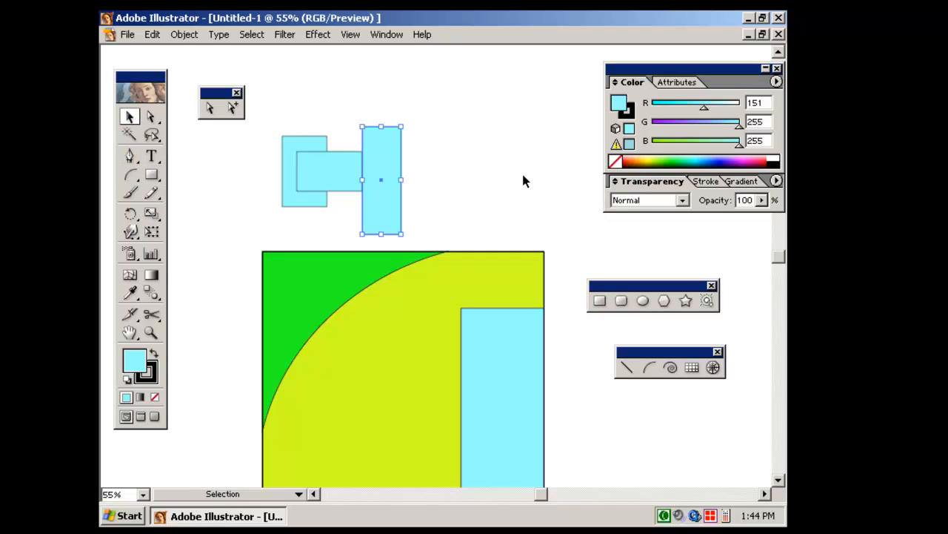
pyautogui.click(675, 125)
pyautogui.click(333, 172)
pyautogui.press('i')
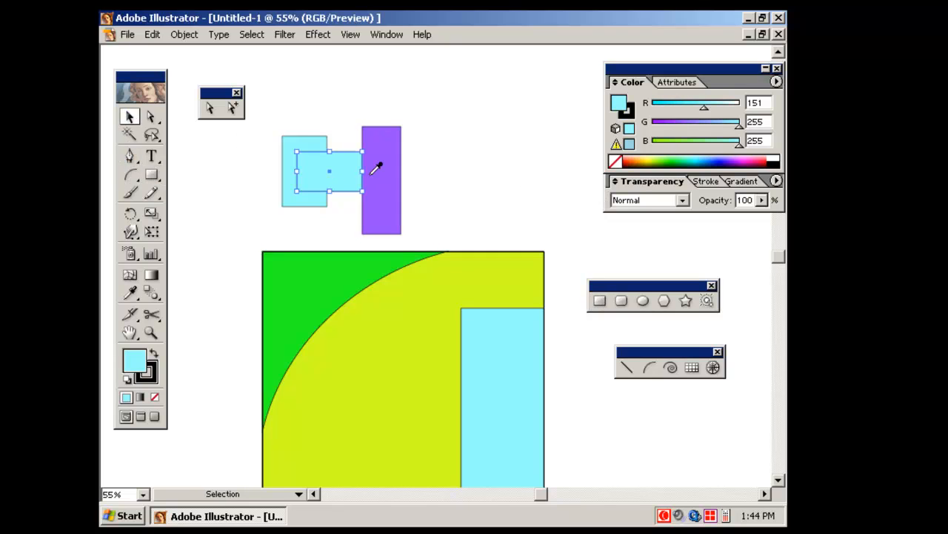
pyautogui.click(667, 161)
# Step: Group the three small rectangles above the page and shift the group slightly up and to the left
pyautogui.moveTo(285, 103); pyautogui.dragTo(426, 214)
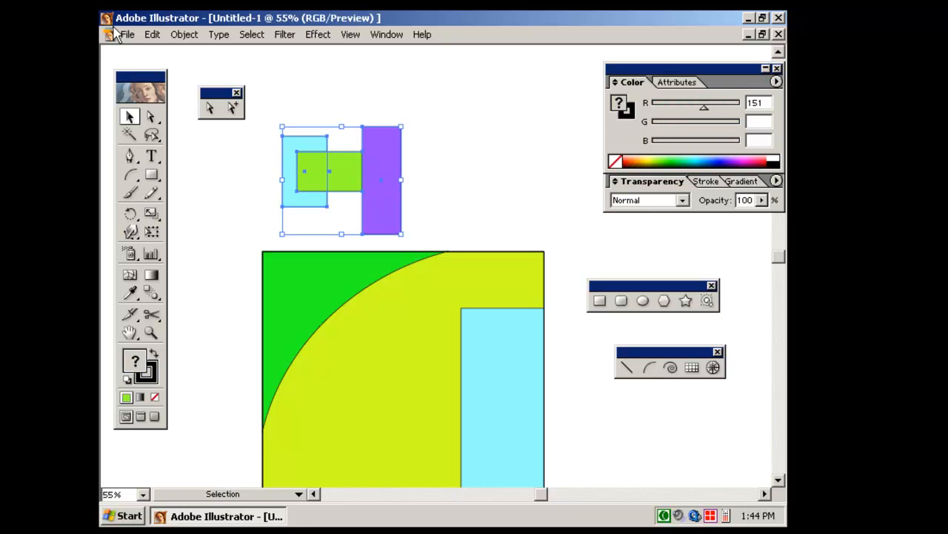
pyautogui.click(183, 34)
pyautogui.click(205, 89)
pyautogui.click(472, 135)
pyautogui.click(370, 148)
pyautogui.click(413, 201)
pyautogui.moveTo(324, 166); pyautogui.dragTo(311, 161)
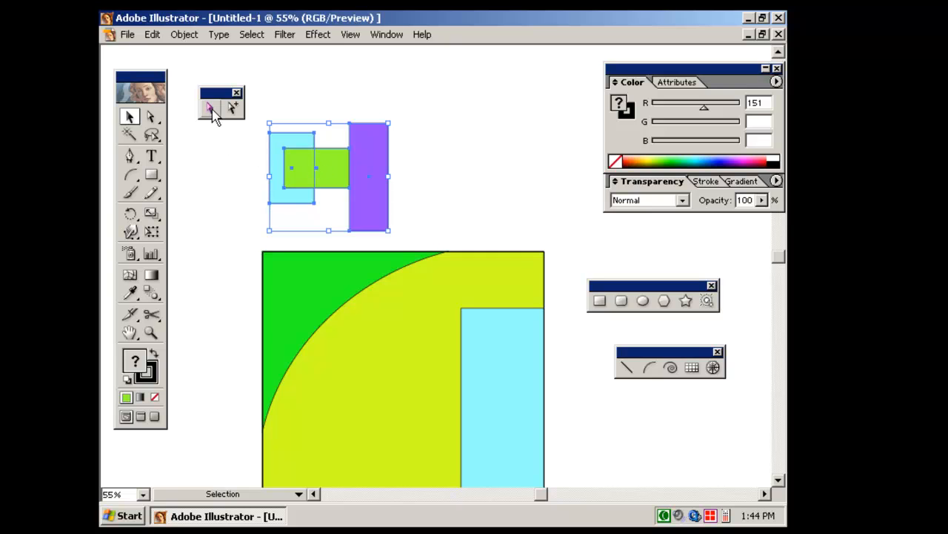
# Step: Move only the light green rectangle slightly to the right within its group using Group Selection
pyautogui.click(216, 140)
pyautogui.click(234, 108)
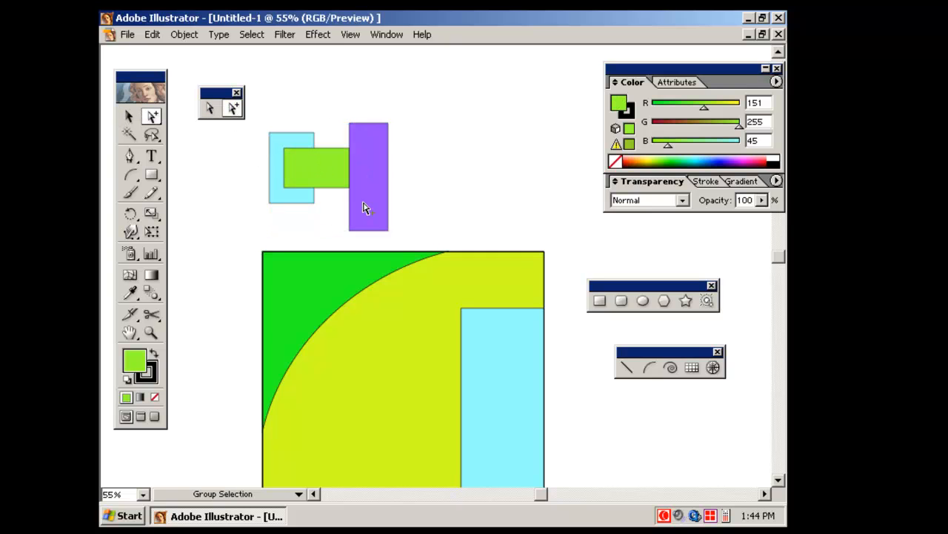
pyautogui.moveTo(324, 170)
pyautogui.mouseDown()
pyautogui.moveTo(309, 172)
pyautogui.moveTo(331, 167)
pyautogui.mouseUp()
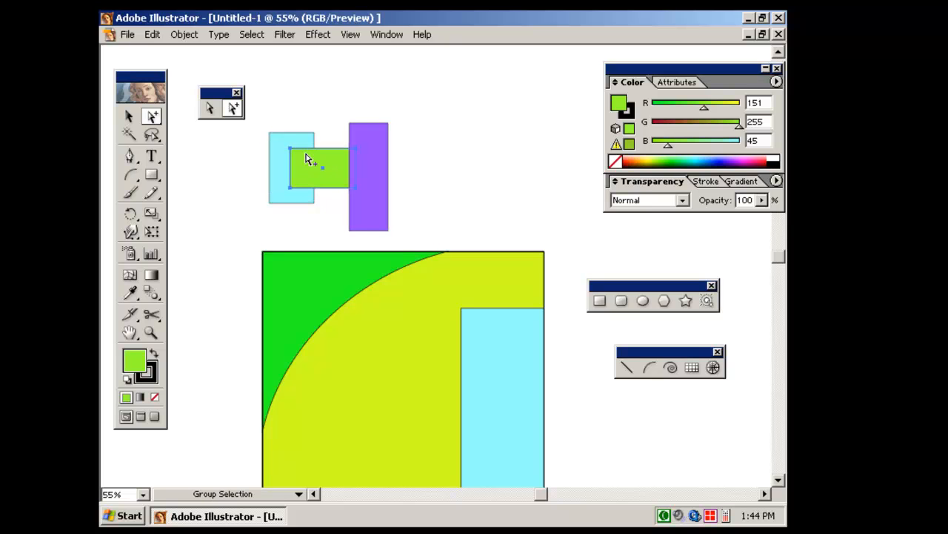
# Step: Nudge the light green rectangle with Direct Selection and pull its upper-left anchor point inward to skew the shape
pyautogui.click(209, 108)
pyautogui.click(329, 146)
pyautogui.click(330, 172)
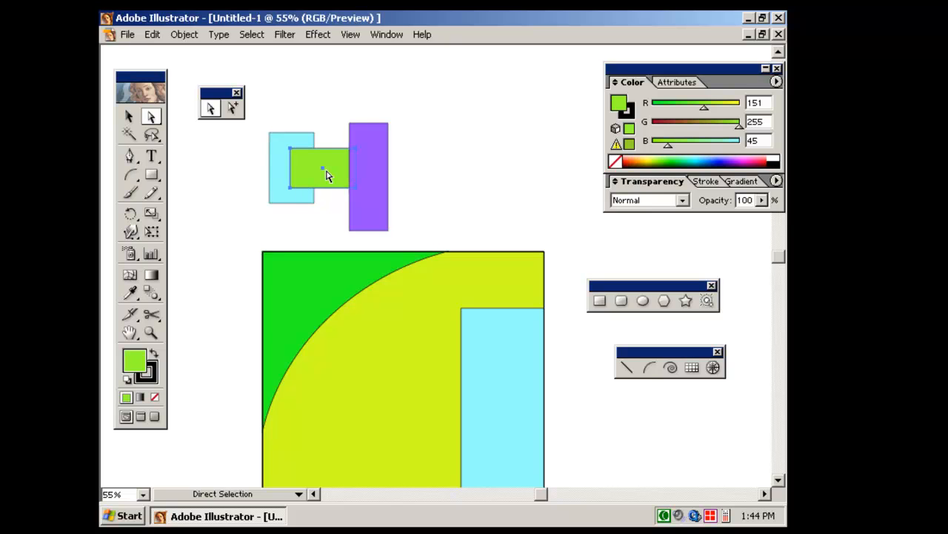
pyautogui.moveTo(326, 169)
pyautogui.mouseDown()
pyautogui.moveTo(310, 160)
pyautogui.moveTo(327, 160)
pyautogui.mouseUp()
pyautogui.click(264, 152)
pyautogui.click(294, 152)
pyautogui.moveTo(295, 149); pyautogui.dragTo(302, 159)
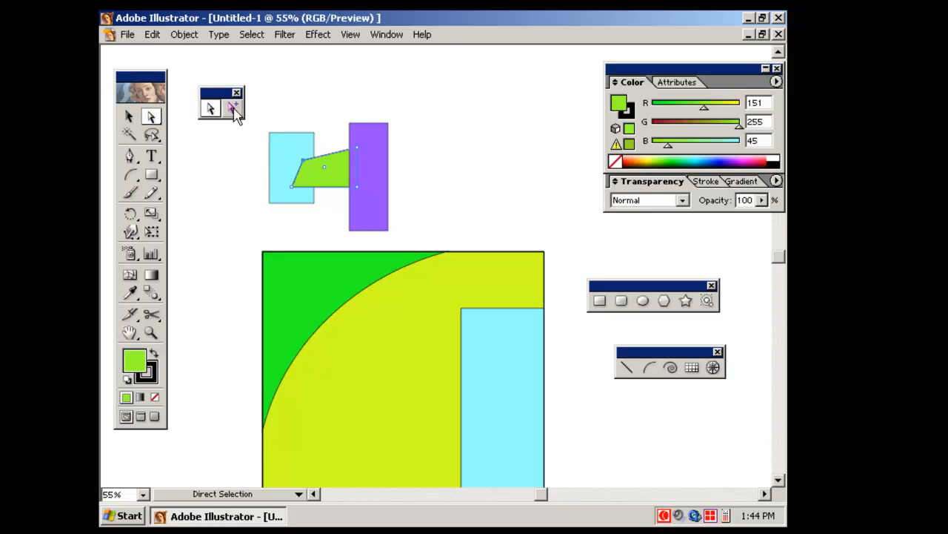
# Step: Select the whole skewed green shape with Group Selection and fill it with reddish brown (R 151, G 61, B 45)
pyautogui.click(233, 107)
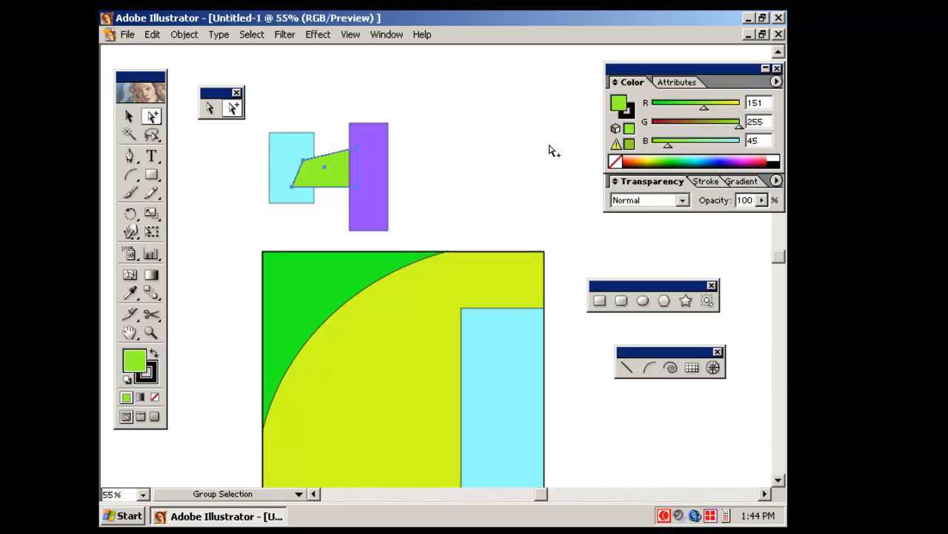
pyautogui.click(674, 123)
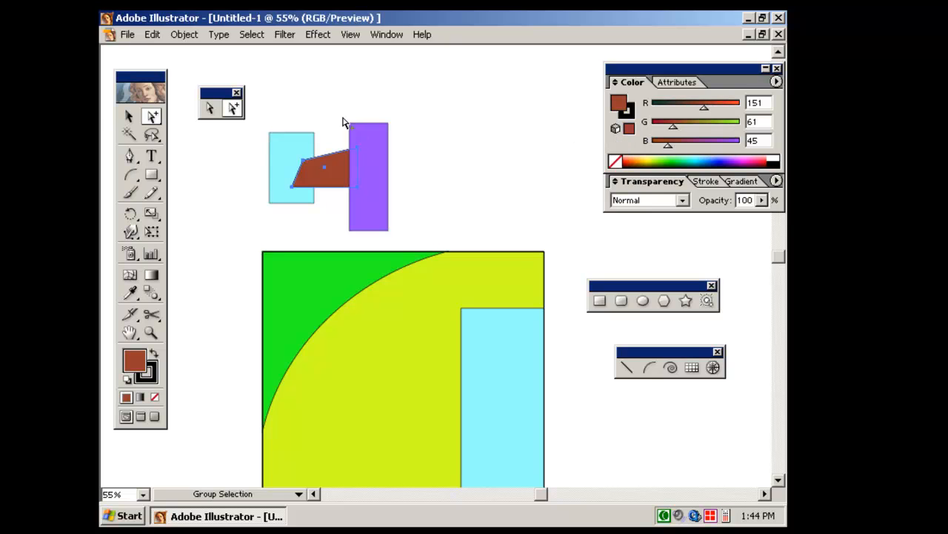
# Step: Select the entire group of small shapes above the page and delete it
pyautogui.click(128, 116)
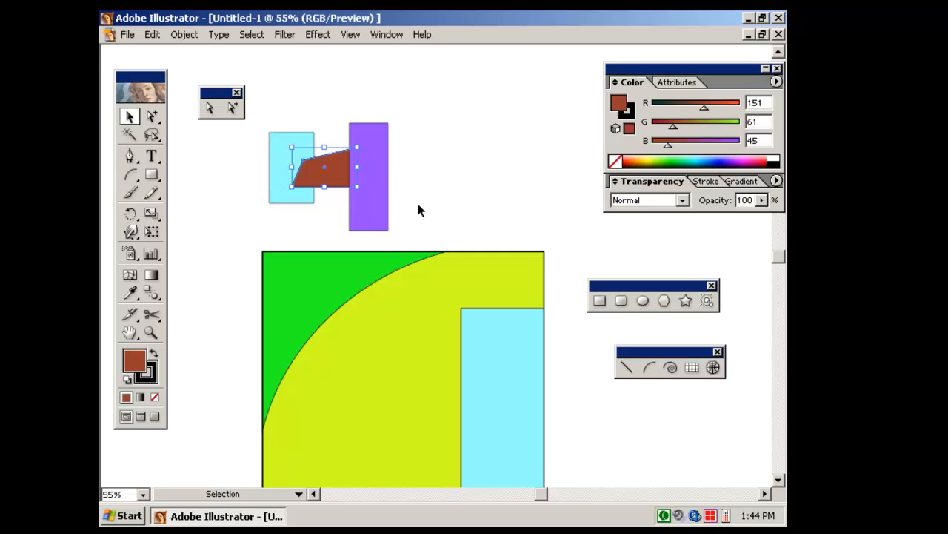
pyautogui.click(418, 210)
pyautogui.click(374, 200)
pyautogui.press('Delete')
# Step: Draw four separate reddish brown rectangles side by side above the page, one wide and three tall
pyautogui.press('space')
pyautogui.moveTo(364, 239); pyautogui.dragTo(359, 177)
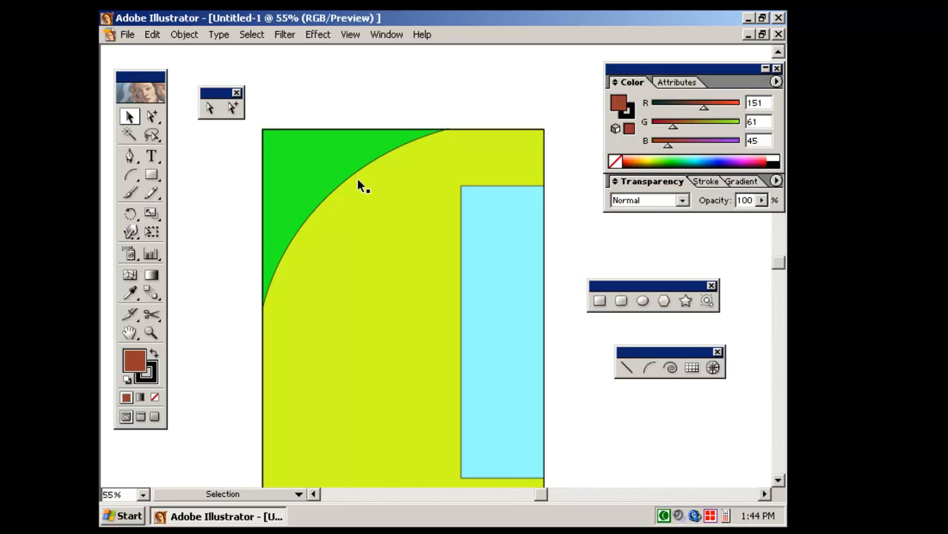
pyautogui.press('space')
pyautogui.moveTo(343, 156); pyautogui.dragTo(341, 212)
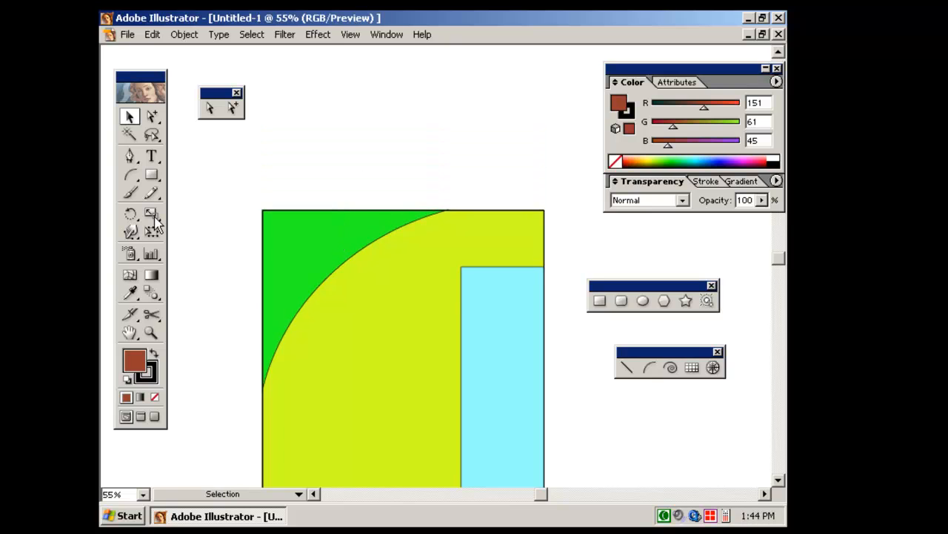
pyautogui.click(151, 174)
pyautogui.moveTo(229, 138); pyautogui.dragTo(337, 198)
pyautogui.moveTo(362, 111); pyautogui.dragTo(387, 198)
pyautogui.moveTo(409, 95); pyautogui.dragTo(428, 175)
pyautogui.moveTo(442, 76); pyautogui.dragTo(478, 162)
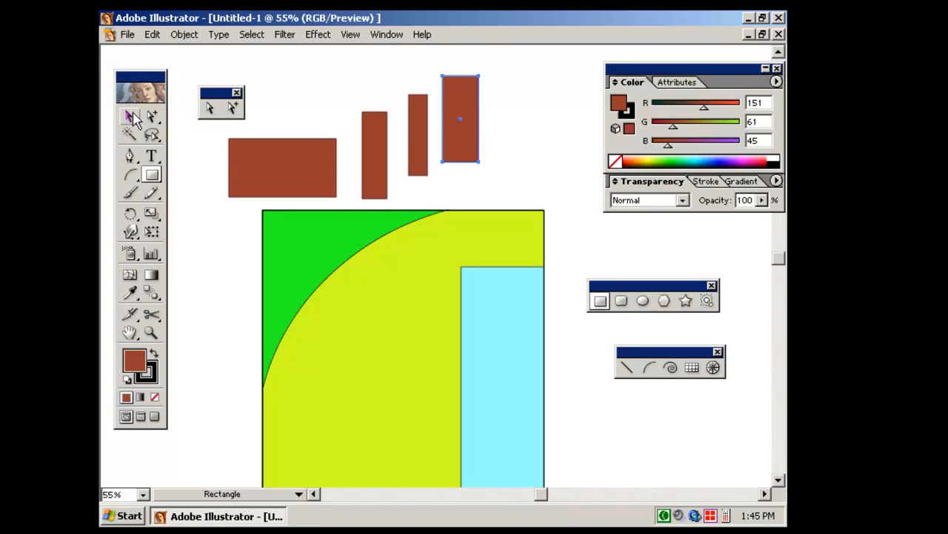
# Step: Select the four brown rectangles together with a selection marquee, deselect them and select only the rightmost one
pyautogui.click(130, 117)
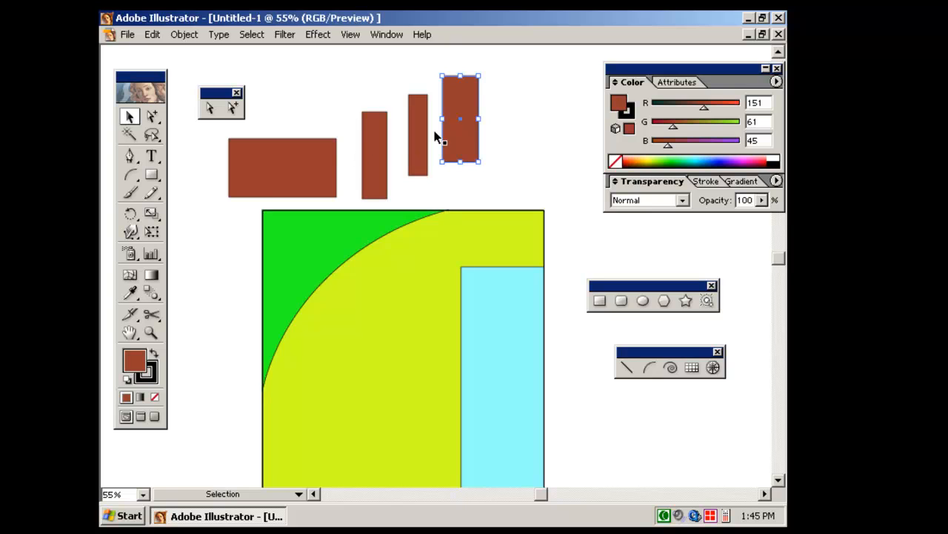
pyautogui.moveTo(303, 113); pyautogui.dragTo(487, 178)
pyautogui.click(495, 157)
pyautogui.click(470, 138)
# Step: Select all the brown rectangles by their shared fill with the Magic Wand and clear the selection
pyautogui.click(129, 134)
pyautogui.click(305, 166)
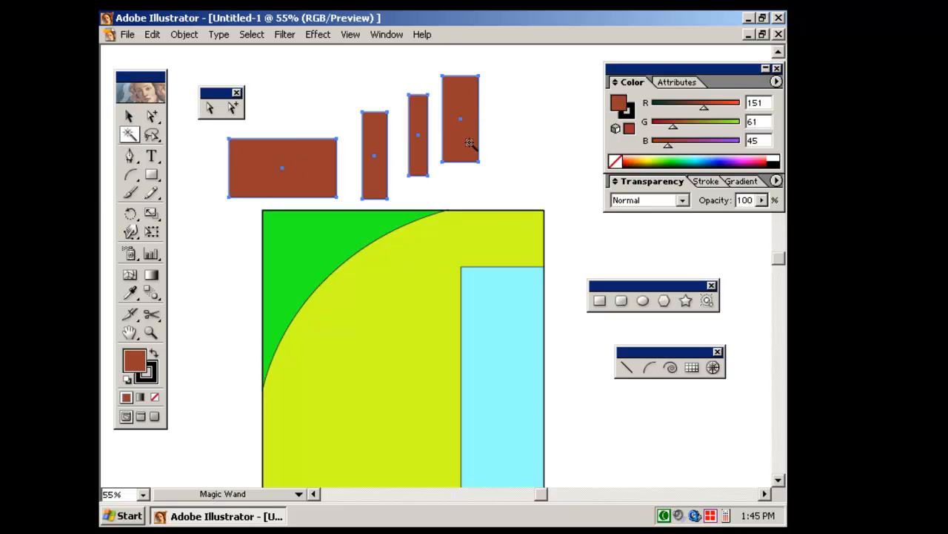
pyautogui.click(128, 116)
pyautogui.click(483, 154)
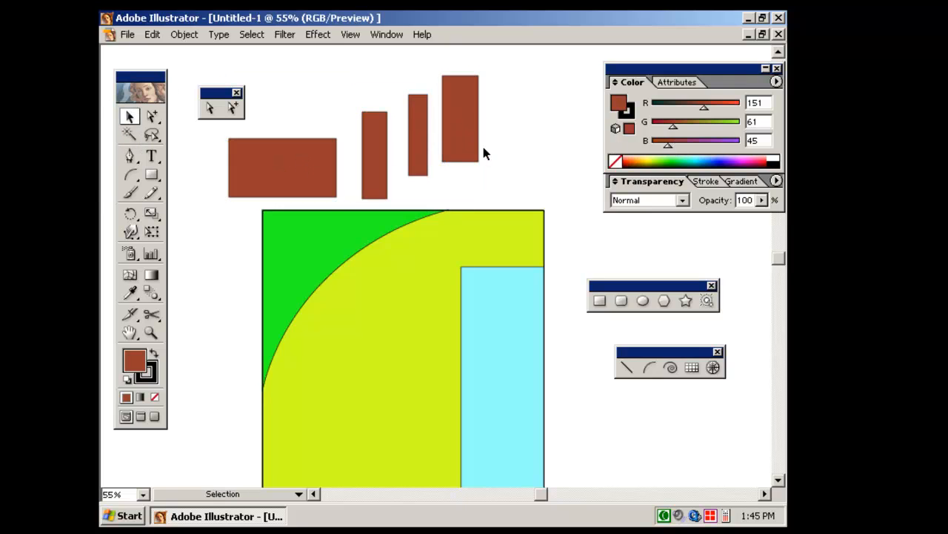
# Step: Recolour the three tall brown rectangles separately, setting red to 227 on the rightmost, red to 68 on the narrowest and green to 174 on the remaining one
pyautogui.click(469, 142)
pyautogui.moveTo(704, 107); pyautogui.dragTo(731, 107)
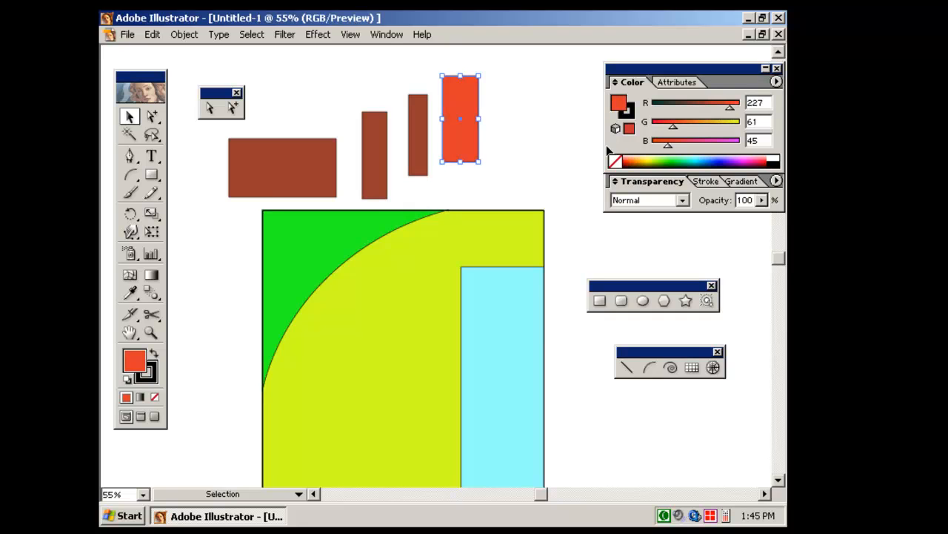
pyautogui.click(423, 144)
pyautogui.click(678, 108)
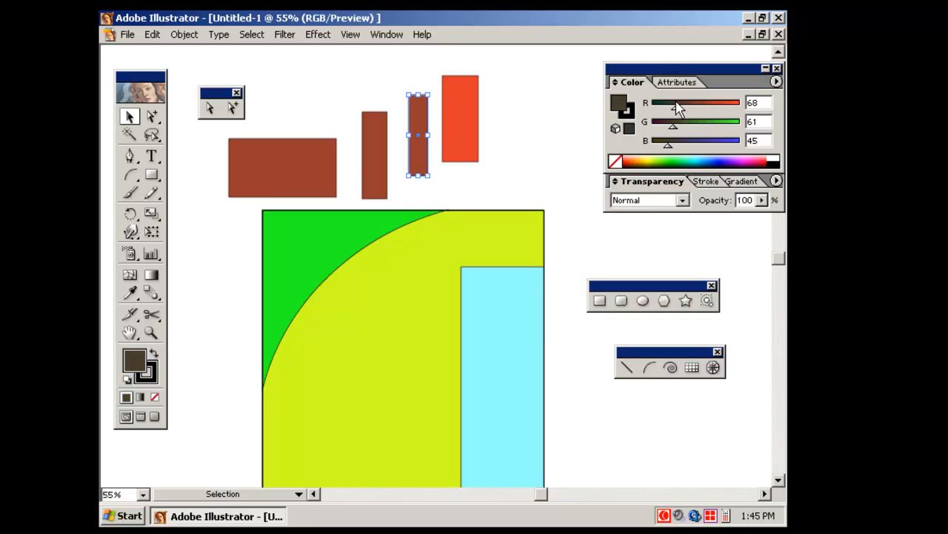
pyautogui.click(365, 154)
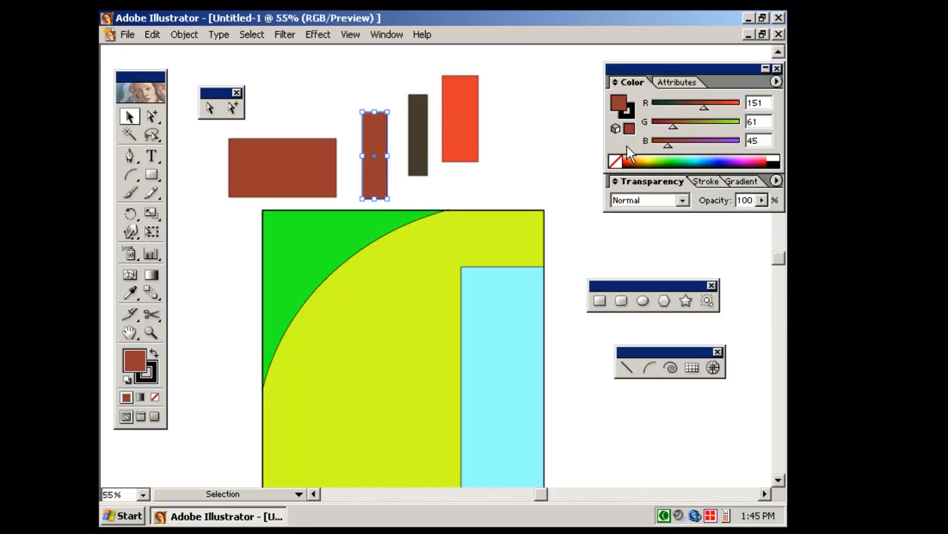
pyautogui.click(713, 121)
# Step: Select the wide brown rectangle by fill with the Magic Wand, raise its tolerance to 230 and sample the same rectangle again
pyautogui.click(129, 134)
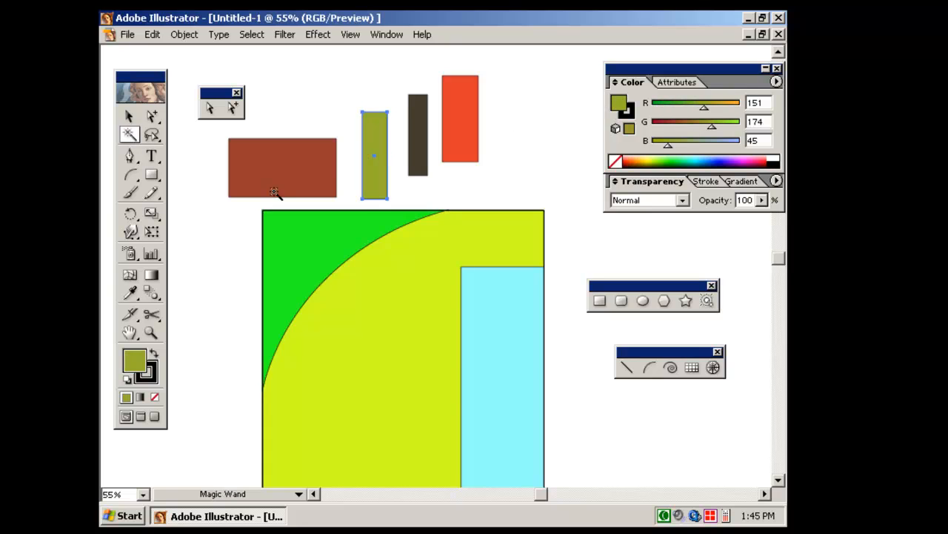
pyautogui.click(274, 191)
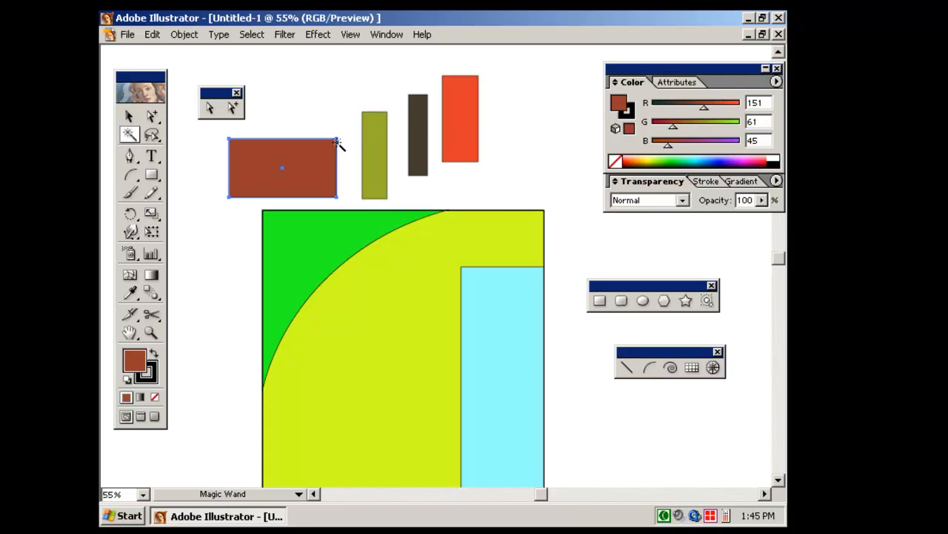
pyautogui.doubleClick(129, 135)
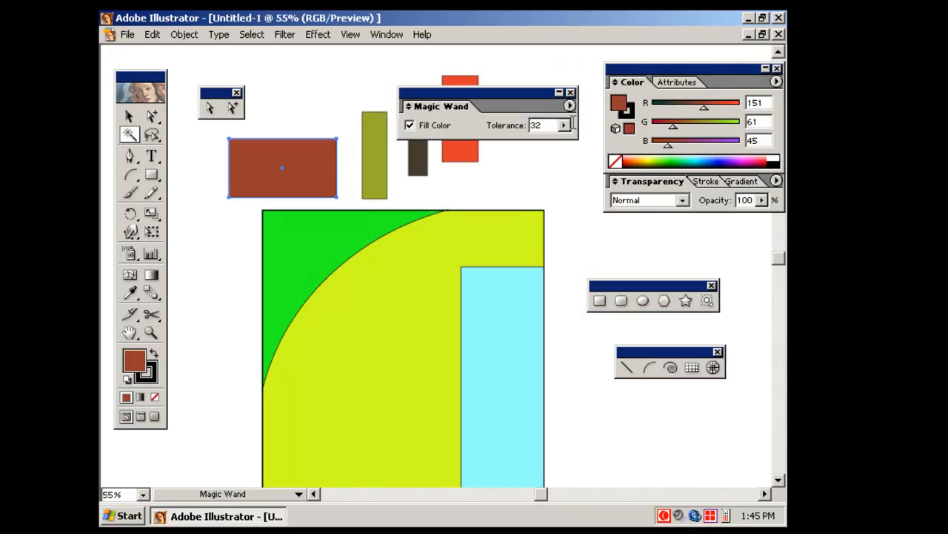
pyautogui.click(564, 126)
pyautogui.moveTo(557, 147); pyautogui.dragTo(563, 147)
pyautogui.click(570, 93)
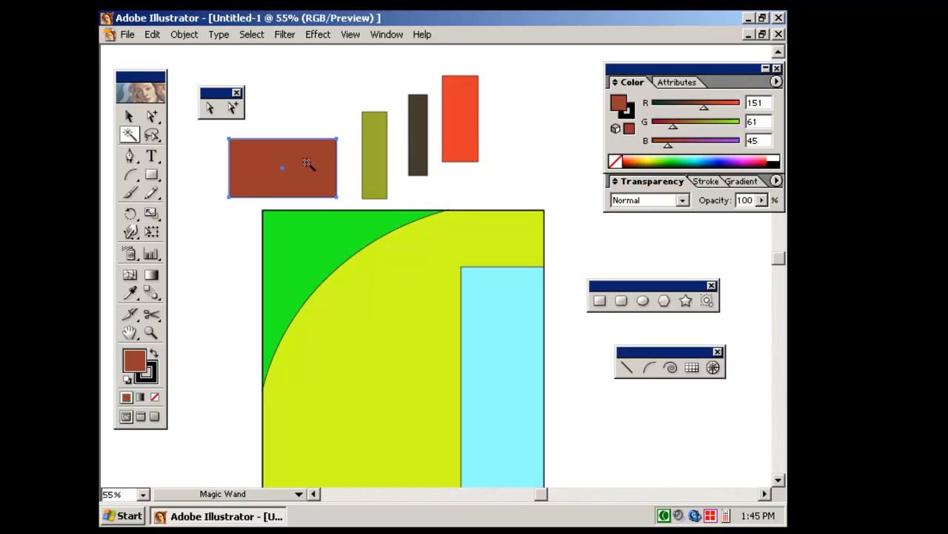
pyautogui.click(308, 163)
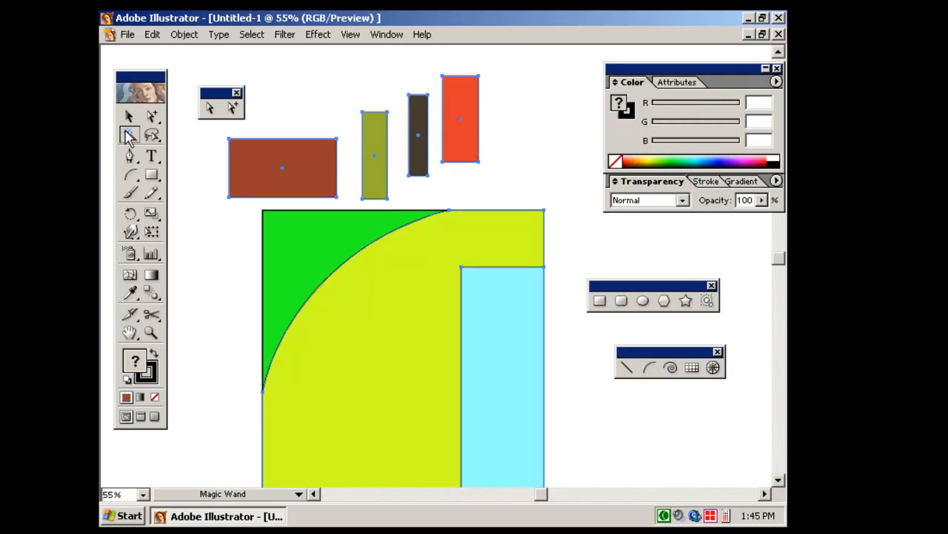
# Step: Set the Magic Wand fill colour tolerance back to 32 and clear the selection
pyautogui.doubleClick(129, 135)
pyautogui.moveTo(544, 126); pyautogui.dragTo(500, 120)
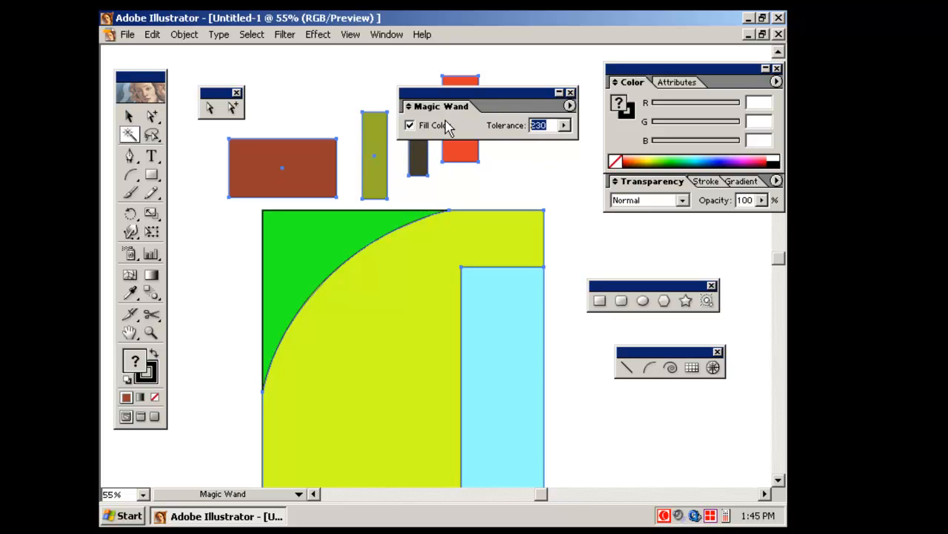
pyautogui.write('32')
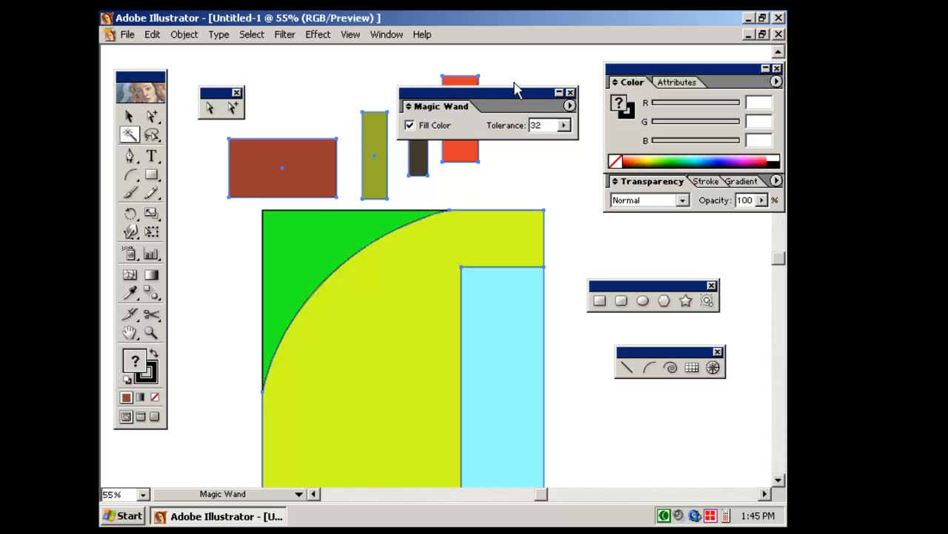
pyautogui.click(129, 117)
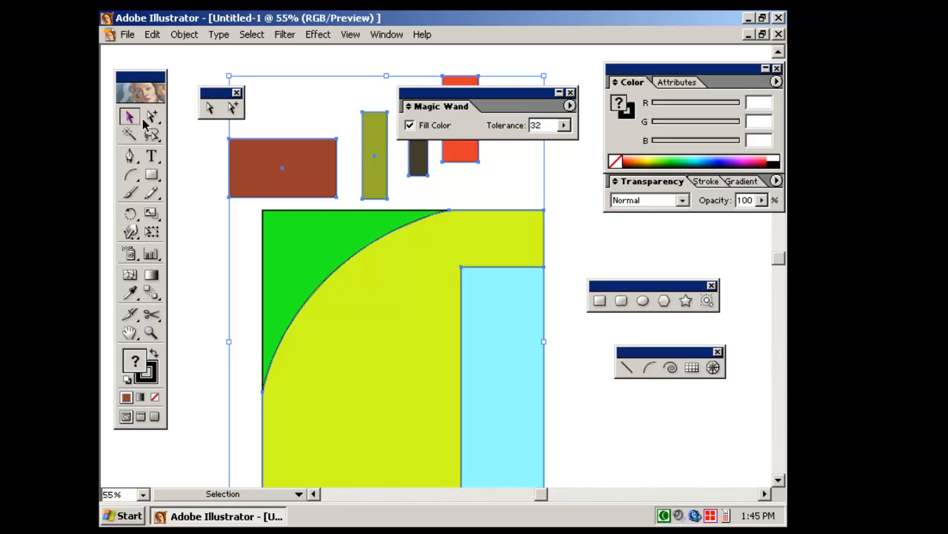
pyautogui.click(590, 255)
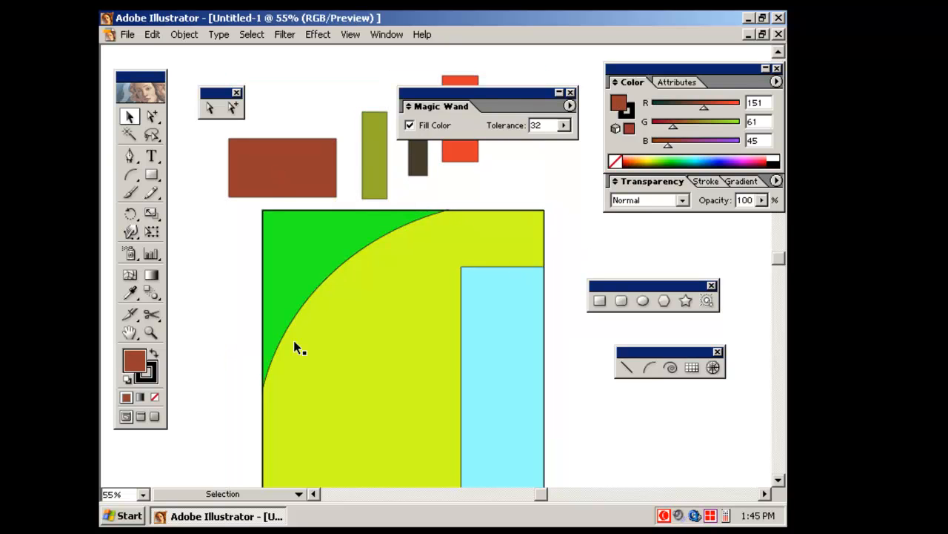
# Step: Close the Magic Wand options and delete all four rectangles above the page
pyautogui.click(569, 92)
pyautogui.moveTo(545, 89); pyautogui.dragTo(290, 158)
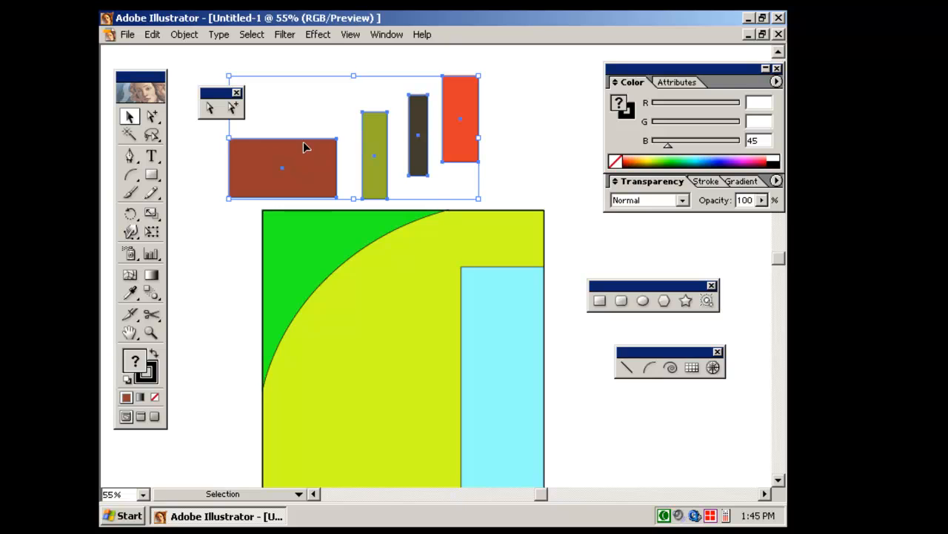
pyautogui.press('Delete')
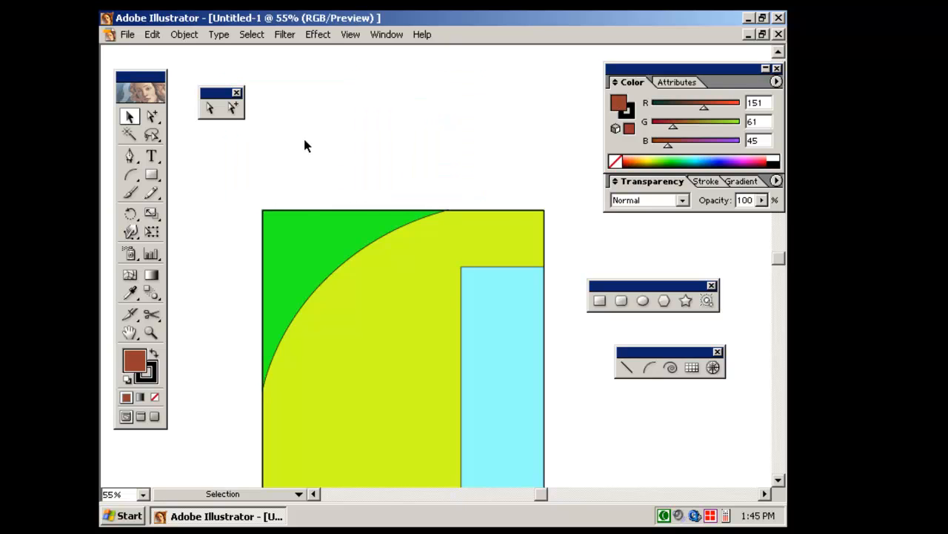
# Step: Practise selecting the green corner shape and clearing the selection, leaving the green shape selected
pyautogui.click(322, 230)
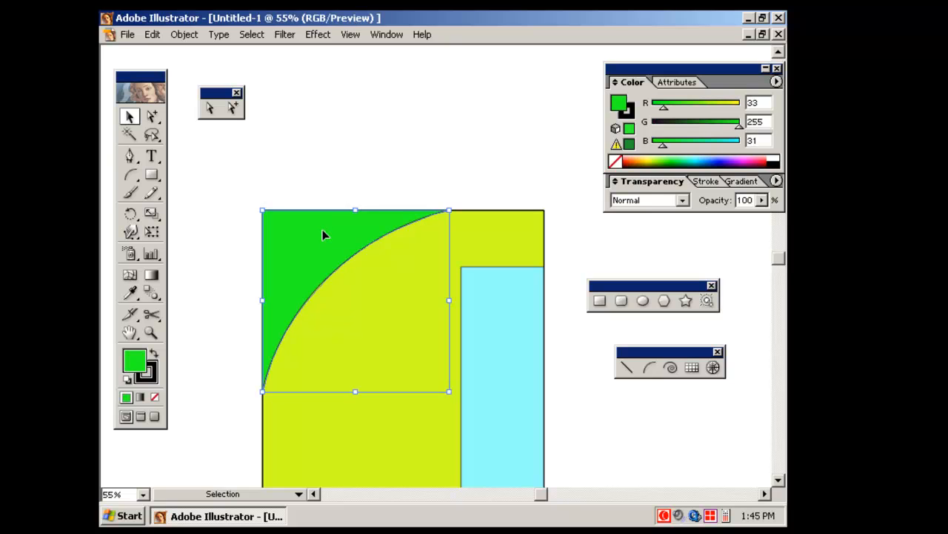
pyautogui.click(386, 140)
pyautogui.hotkey('ctrl', 'a')
pyautogui.click(382, 133)
pyautogui.click(357, 213)
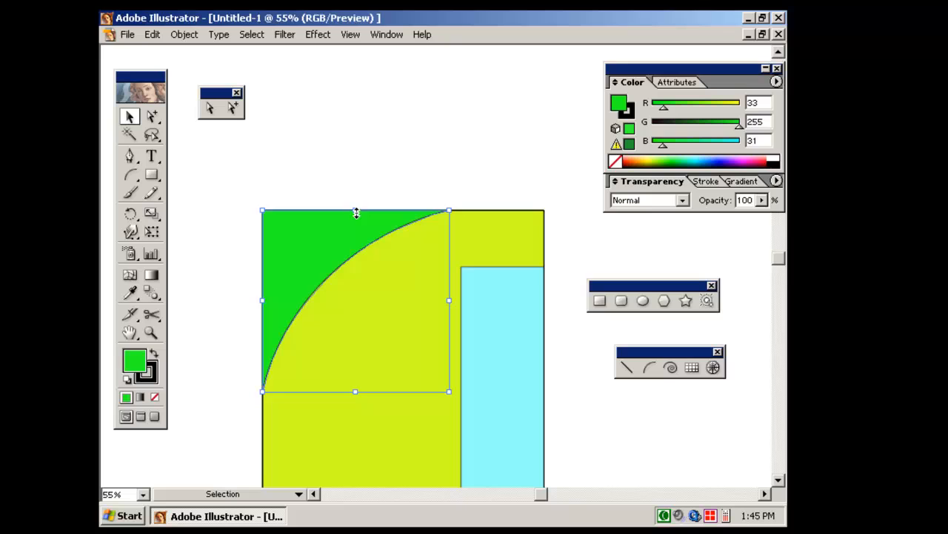
pyautogui.click(368, 117)
pyautogui.click(351, 215)
# Step: Show and hide the transparency grid twice, deselecting the green corner shape in between
pyautogui.hotkey('ctrl', 'shift', 'd')
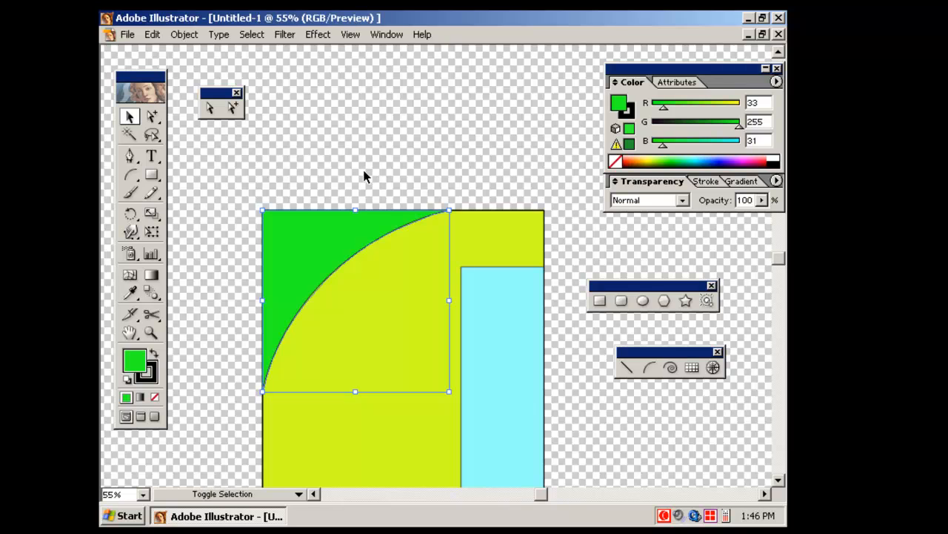
pyautogui.hotkey('ctrl', 'shift', 'd')
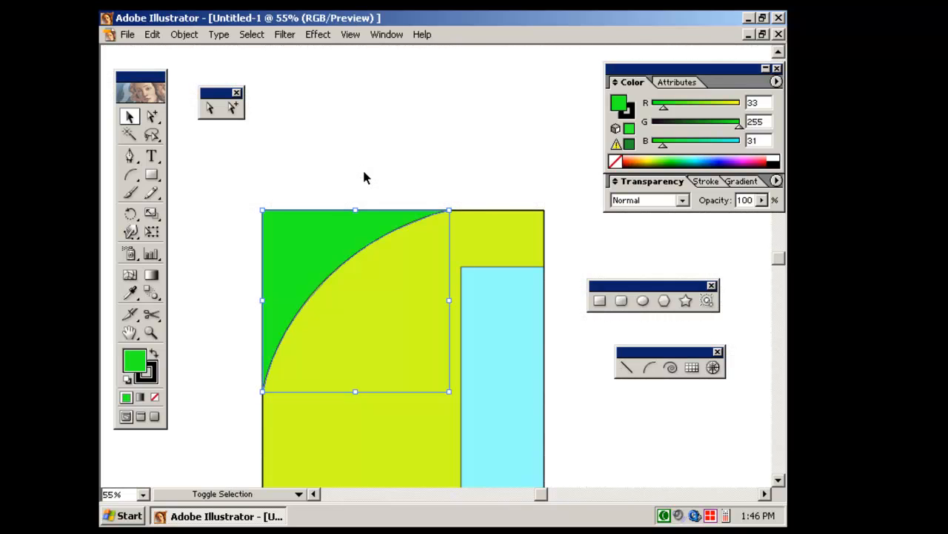
pyautogui.hotkey('ctrl', 'shift', 'a')
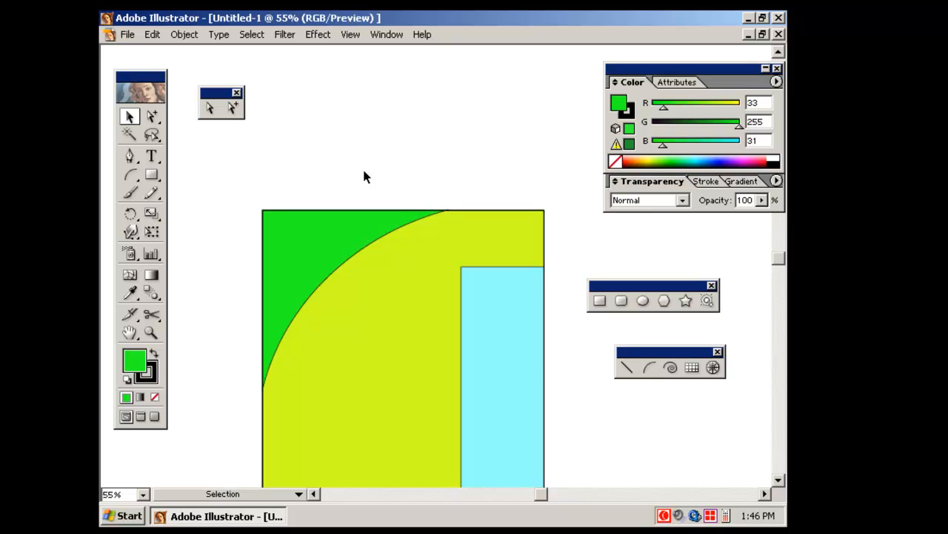
pyautogui.hotkey('ctrl', 'shift', 'd')
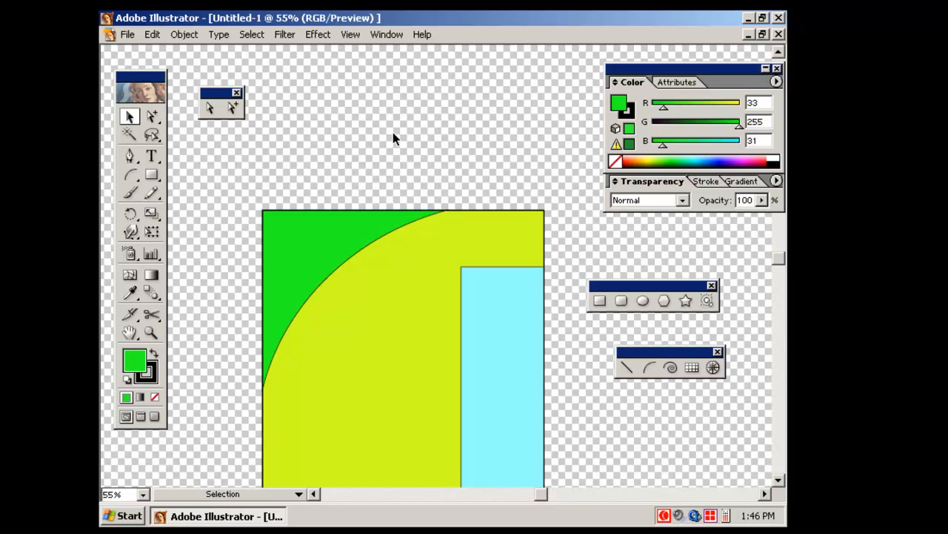
pyautogui.hotkey('ctrl', 'shift', 'd')
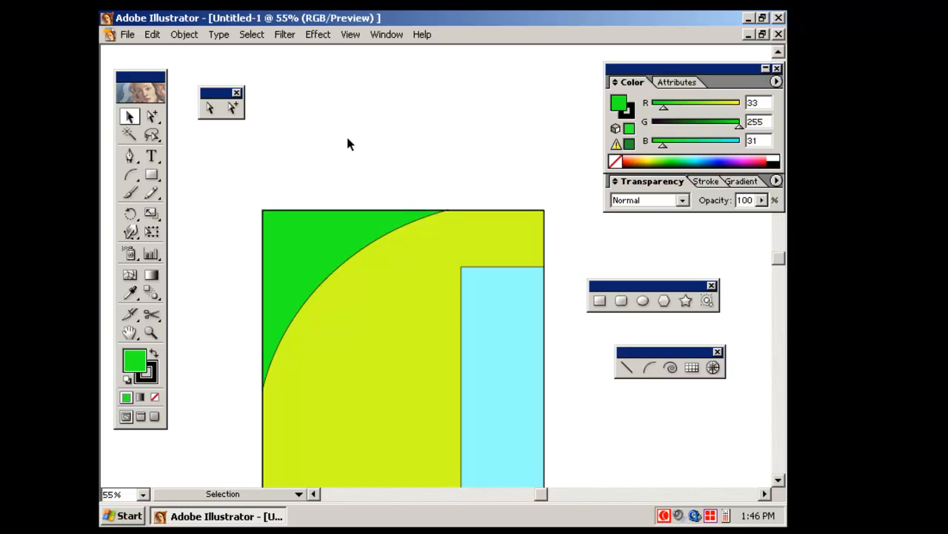
# Step: Draw a small green rectangle above the page, cover it with a larger rectangle whose green value is 43, and deselect
pyautogui.click(152, 174)
pyautogui.moveTo(298, 70); pyautogui.dragTo(365, 121)
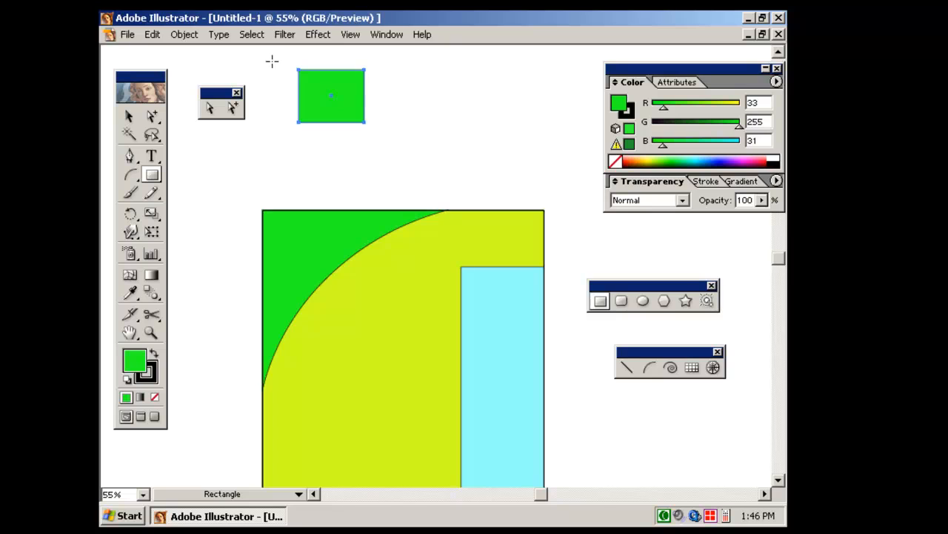
pyautogui.moveTo(265, 46); pyautogui.dragTo(414, 158)
pyautogui.click(667, 122)
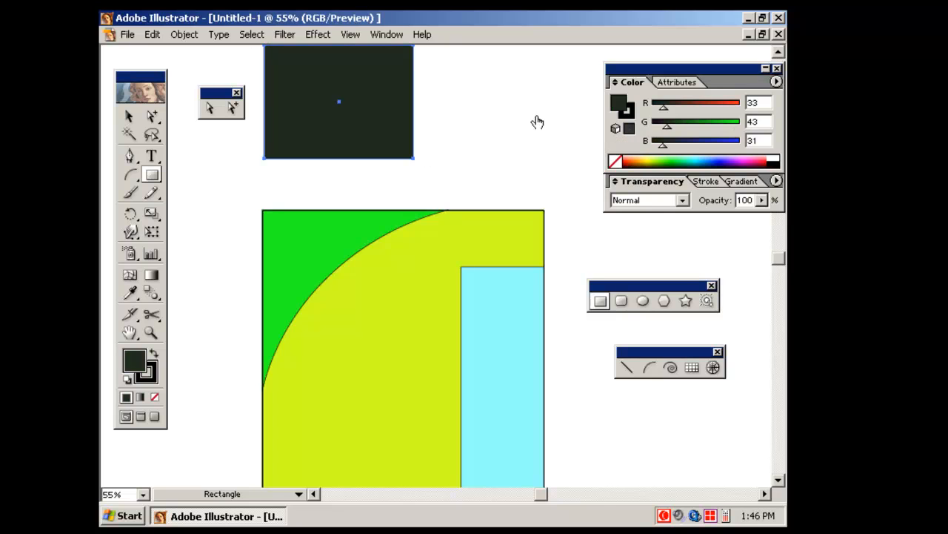
pyautogui.click(128, 116)
pyautogui.click(190, 156)
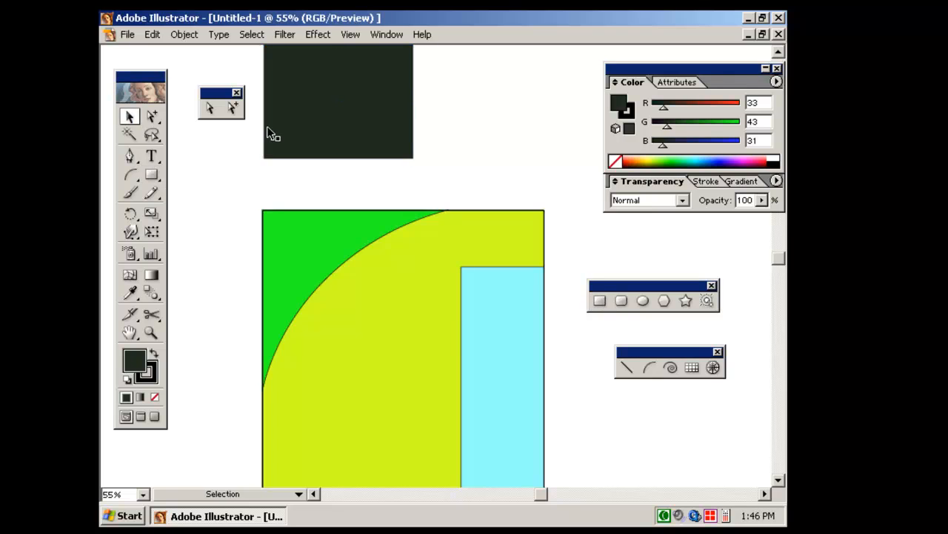
# Step: Select the dark rectangle and pass the selection to the small green rectangle hidden beneath it
pyautogui.click(339, 100)
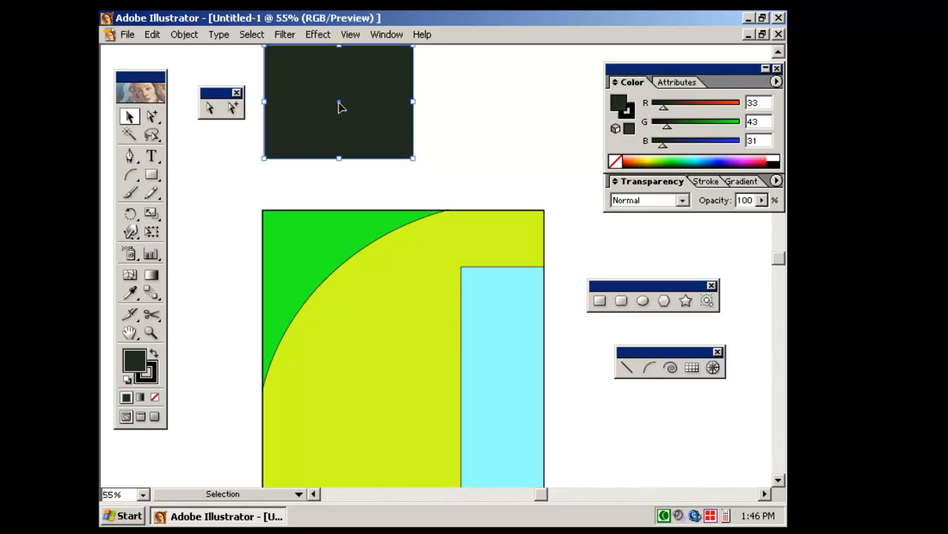
pyautogui.rightClick(342, 95)
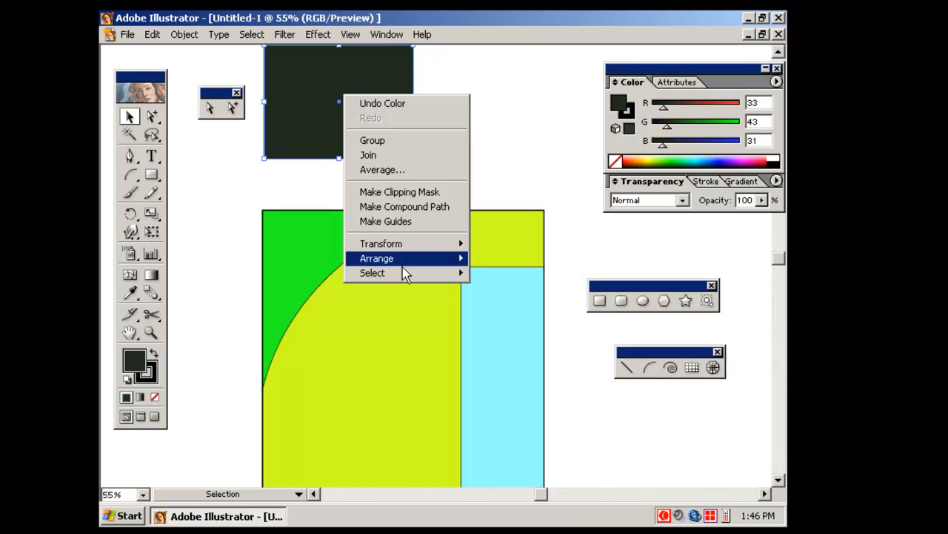
pyautogui.moveTo(458, 276)
pyautogui.click(504, 303)
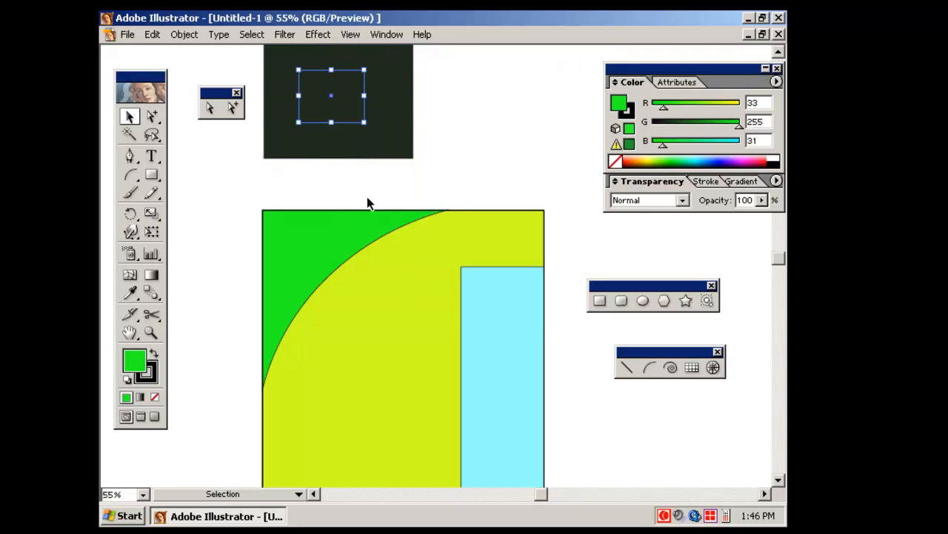
# Step: Bring the small green rectangle in front of the dark one, clear the selection and undo the reordering
pyautogui.rightClick(330, 96)
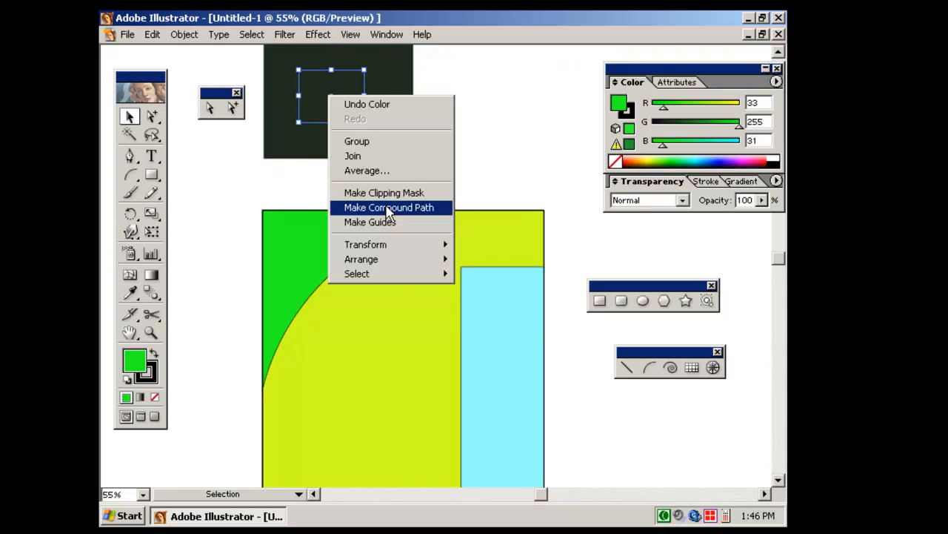
pyautogui.moveTo(415, 261)
pyautogui.click(478, 258)
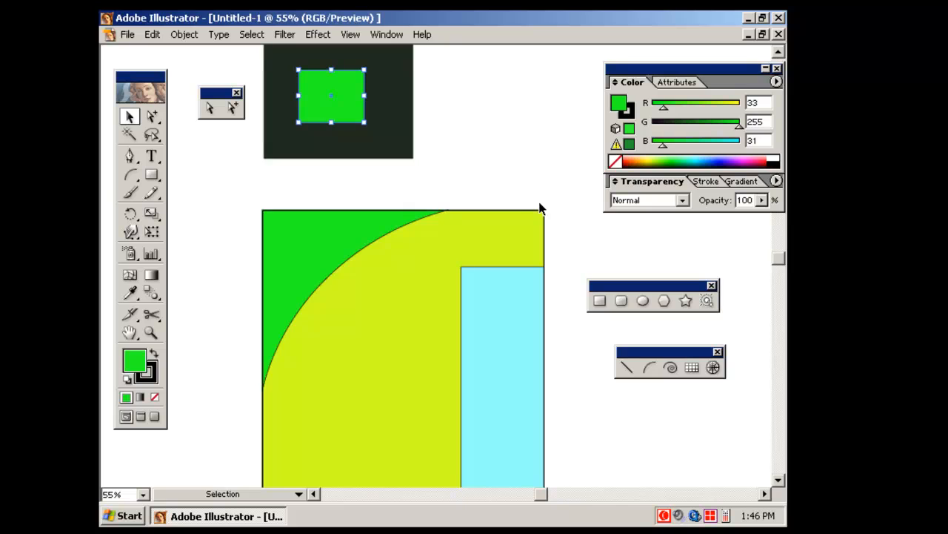
pyautogui.click(494, 167)
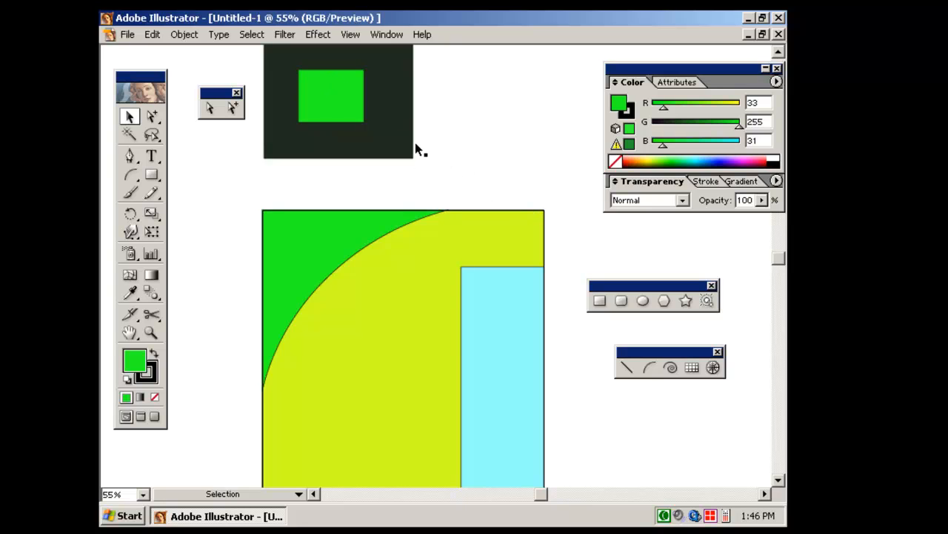
pyautogui.hotkey('ctrl', 'z')
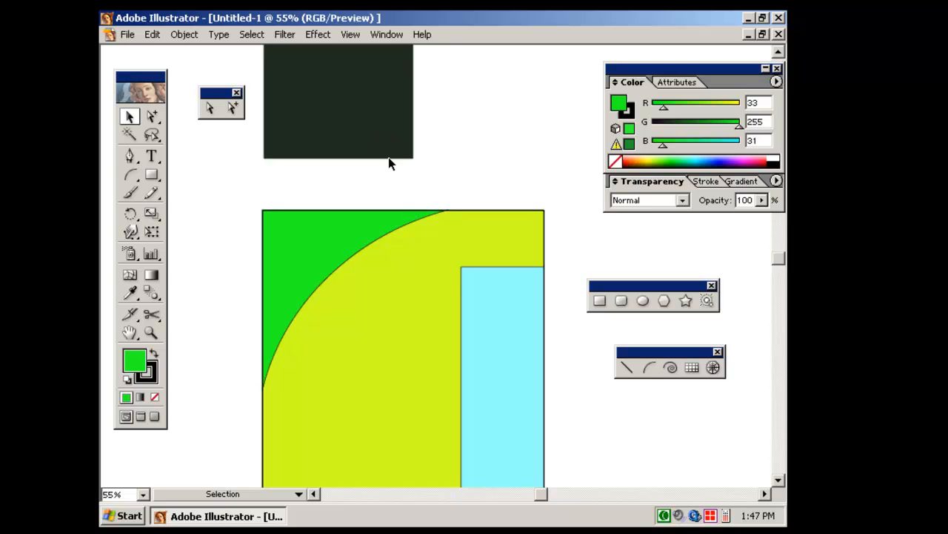
# Step: Close the floating palette of selection tools and switch the artwork display to Outline view
pyautogui.press('space')
pyautogui.moveTo(345, 197); pyautogui.dragTo(343, 230)
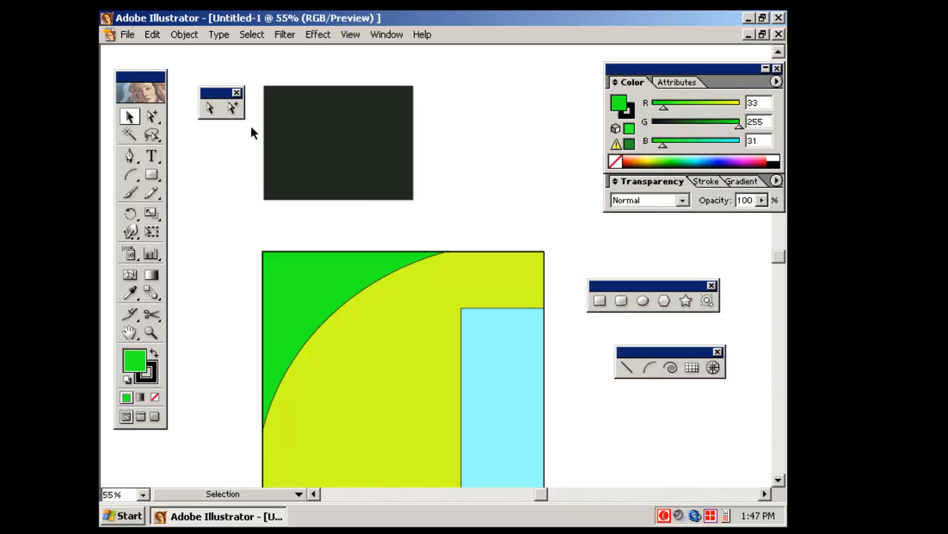
pyautogui.click(236, 93)
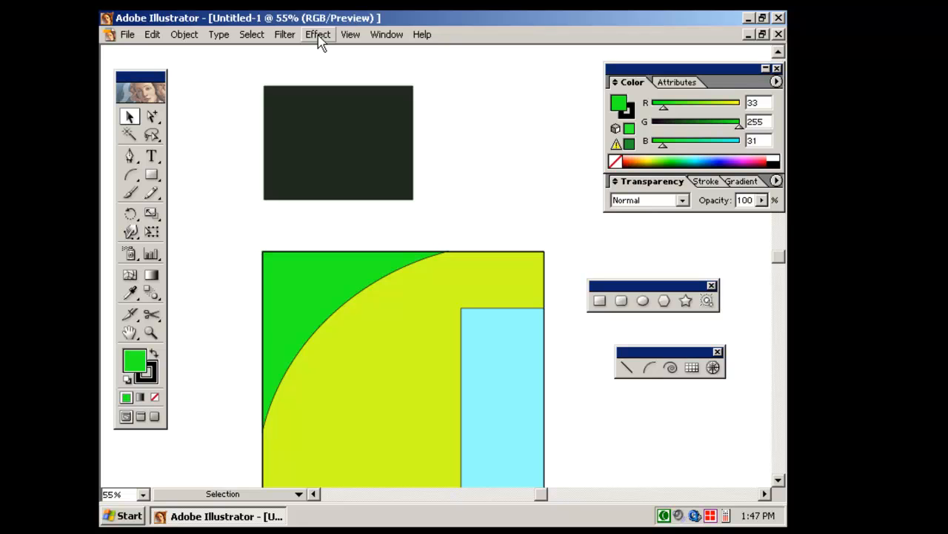
pyautogui.click(349, 36)
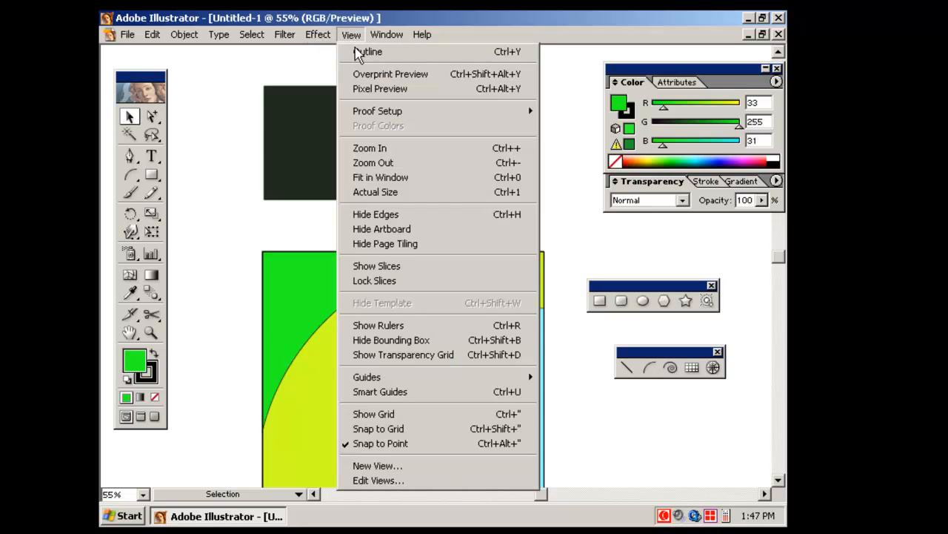
pyautogui.click(367, 54)
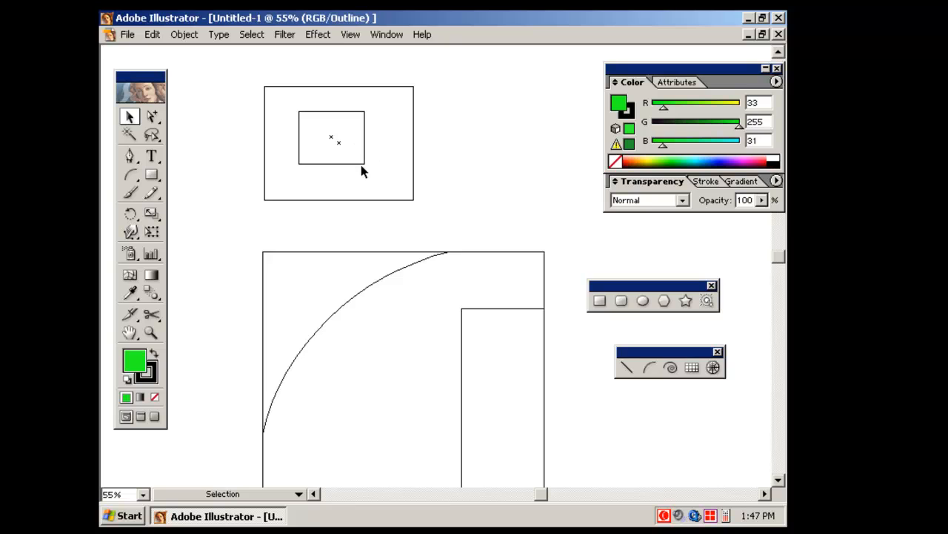
# Step: Move the small rectangle by its centre point to the middle of the larger rectangle, deselect it, and select it again
pyautogui.moveTo(329, 134); pyautogui.dragTo(341, 151)
pyautogui.click(457, 144)
pyautogui.click(463, 157)
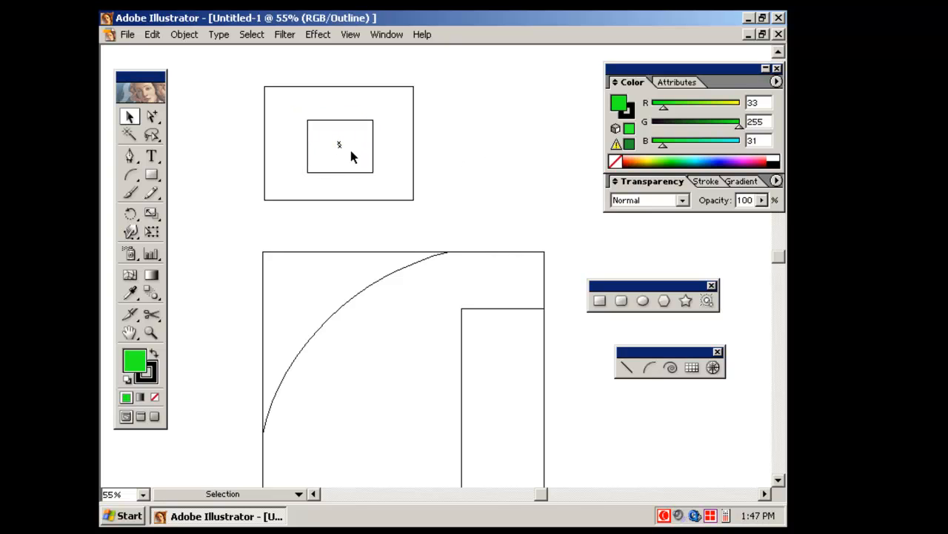
pyautogui.click(343, 149)
# Step: Alternate the display between Preview and Outline, finish in Preview, and delete both overlapping rectangles above the page
pyautogui.hotkey('ctrl', 'y')
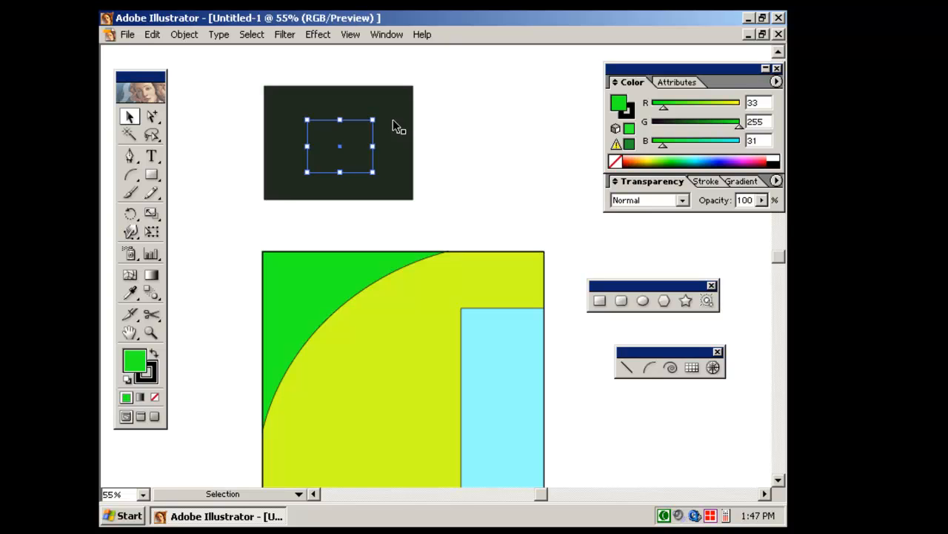
pyautogui.hotkey('ctrl', 'y')
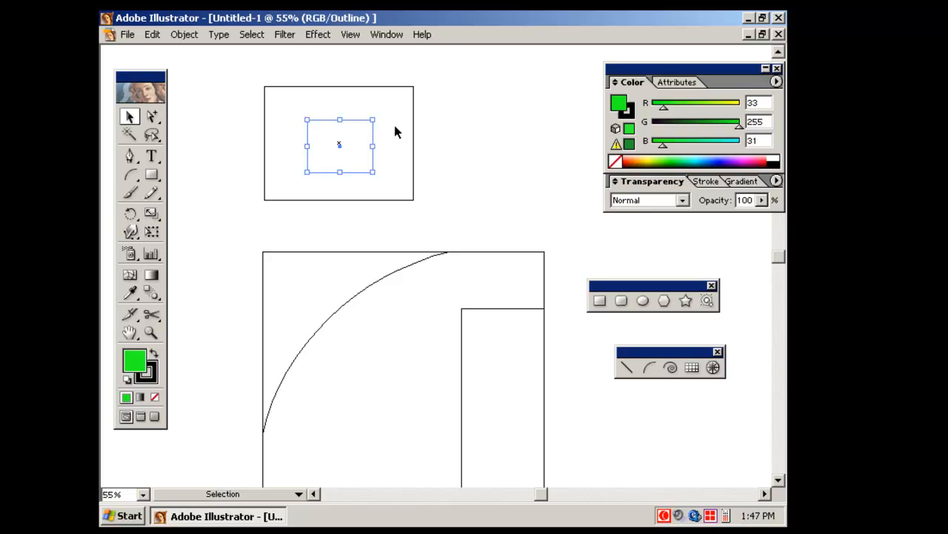
pyautogui.hotkey('ctrl', 'y')
pyautogui.moveTo(438, 108); pyautogui.dragTo(336, 130)
pyautogui.press('Delete')
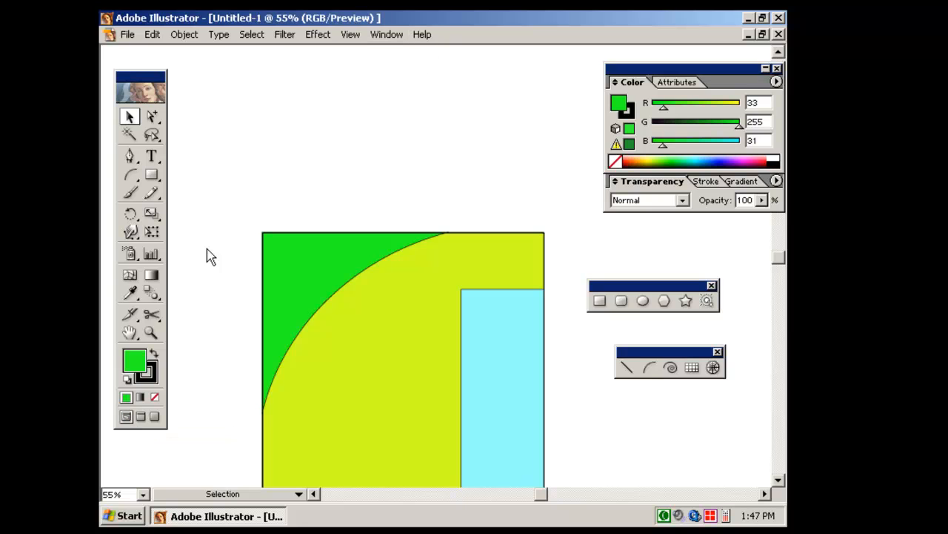
# Step: Cycle through full screen with menu bar and plain full screen, and return to the standard screen mode
pyautogui.click(140, 417)
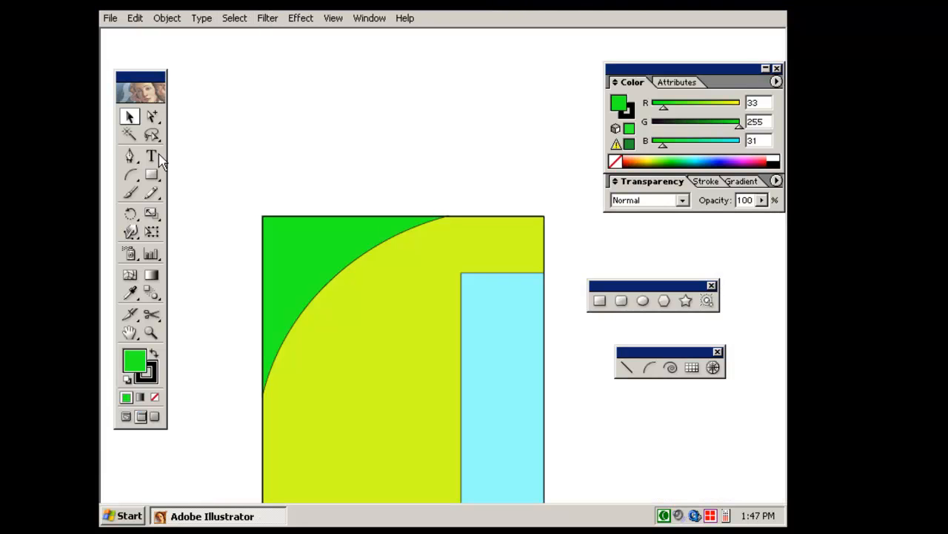
pyautogui.click(154, 417)
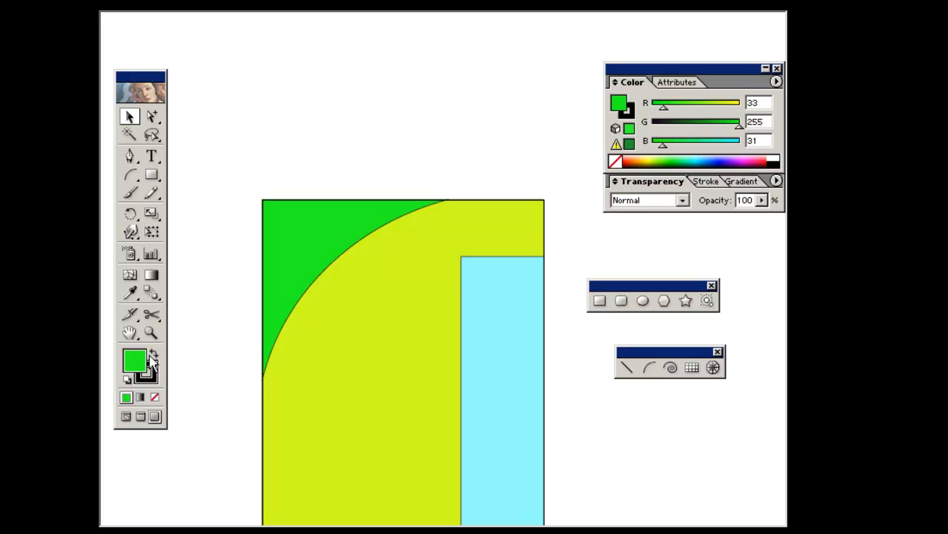
pyautogui.press('f')
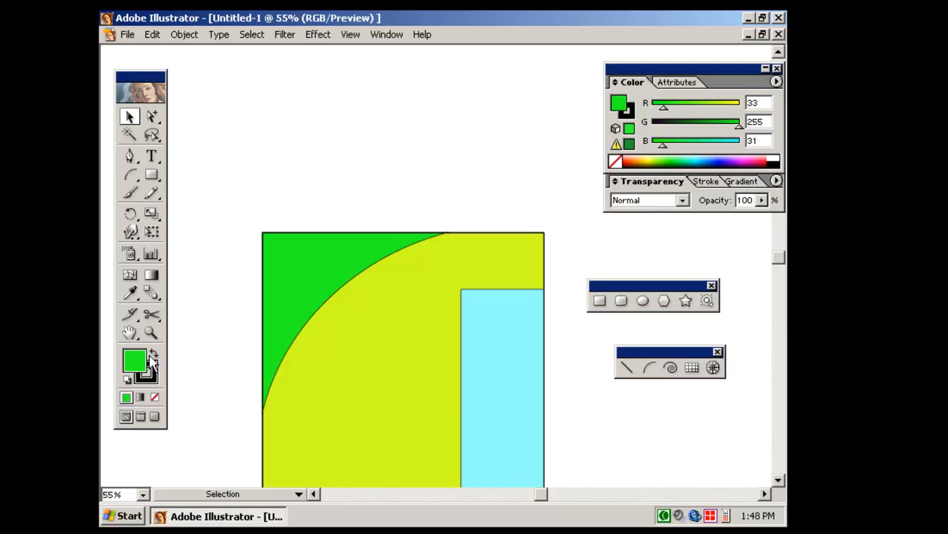
# Step: Pan the view to bring the whole page into the window and look over the preset zoom levels
pyautogui.press('space')
pyautogui.moveTo(326, 390); pyautogui.dragTo(277, 212)
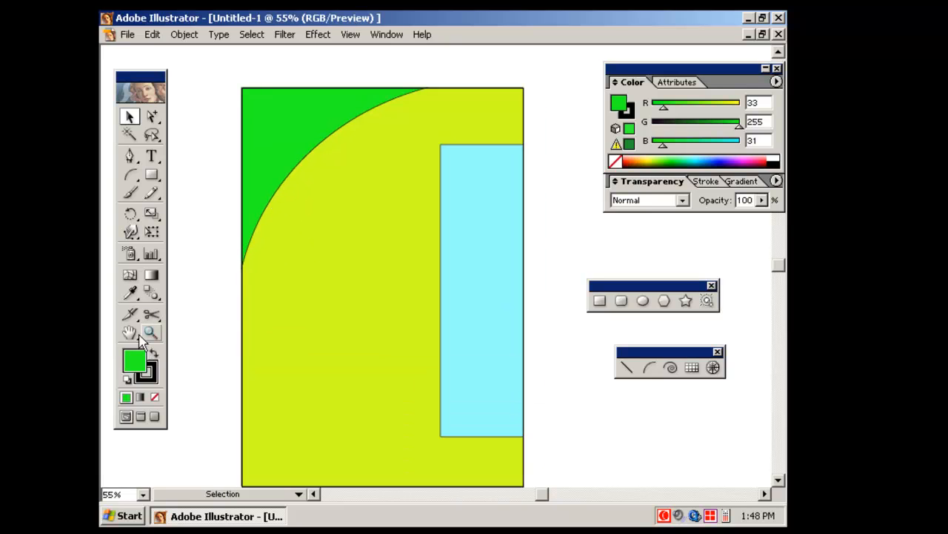
pyautogui.press('space')
pyautogui.moveTo(352, 257); pyautogui.dragTo(326, 254)
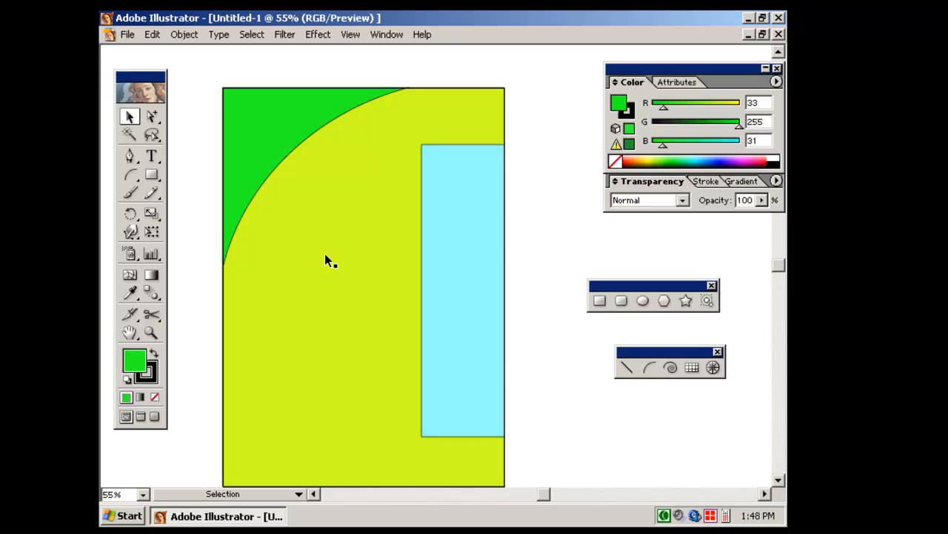
pyautogui.click(142, 494)
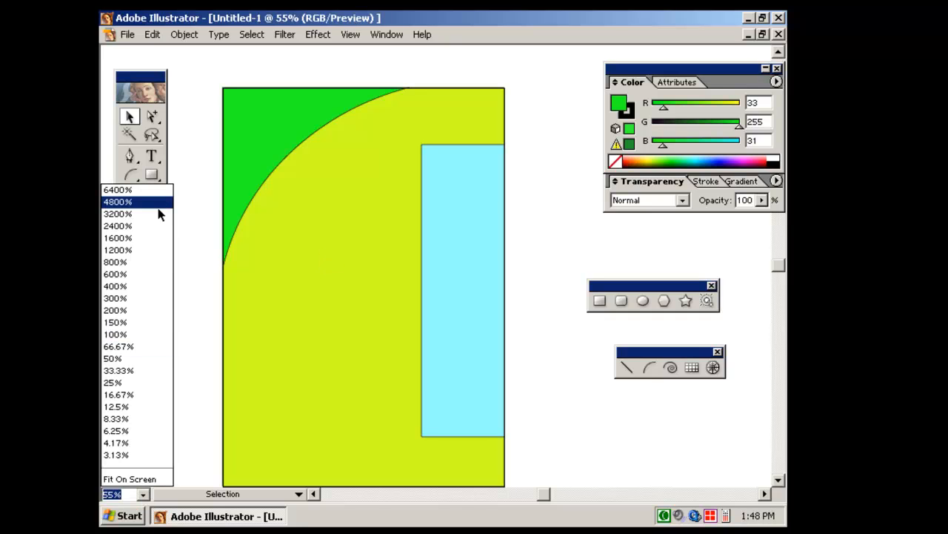
pyautogui.click(278, 70)
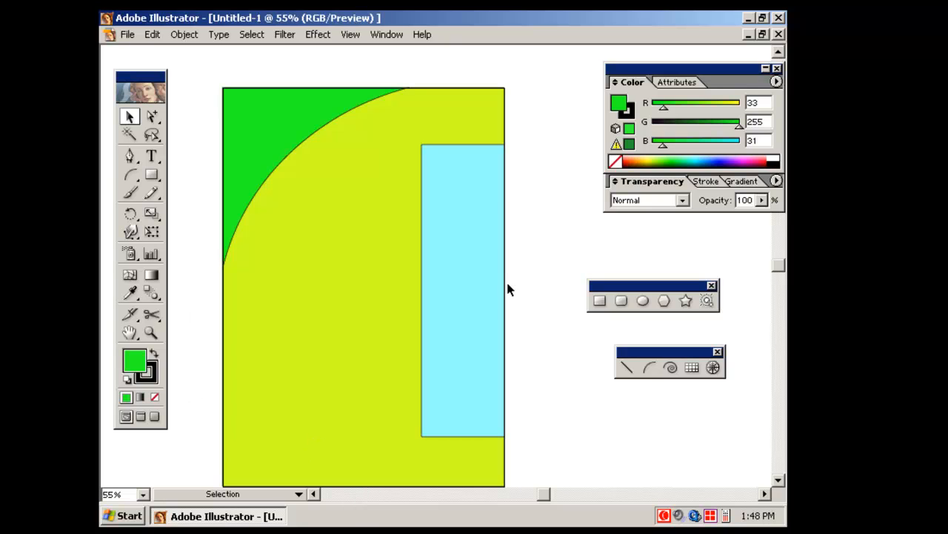
# Step: Try the Multiply blending mode, restore Normal, and make the Selection tool active
pyautogui.click(682, 200)
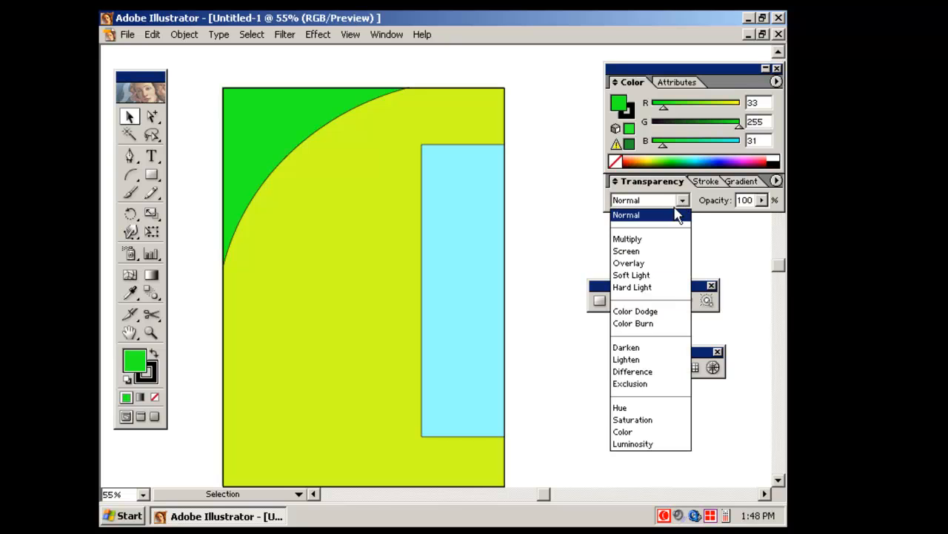
pyautogui.click(645, 205)
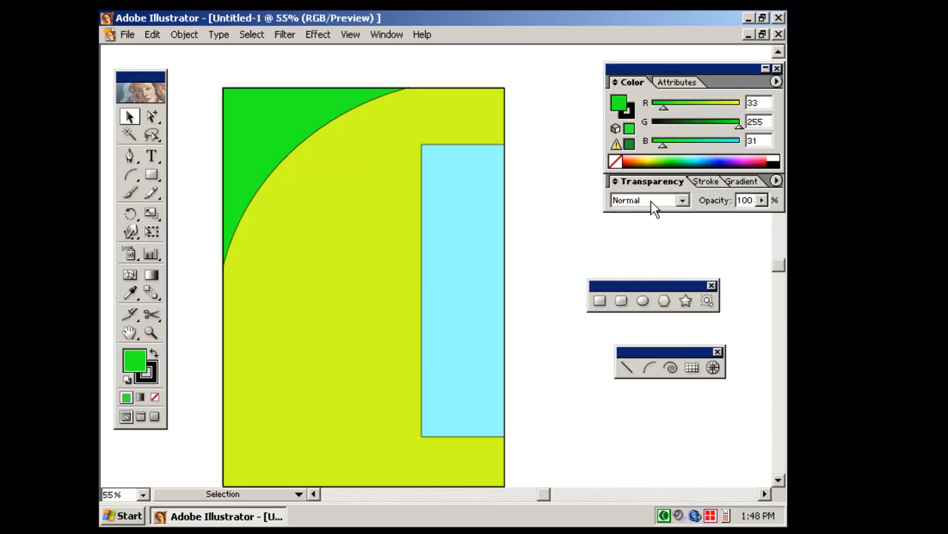
pyautogui.click(658, 206)
pyautogui.press('Down')
pyautogui.press('Down')
pyautogui.press('Down')
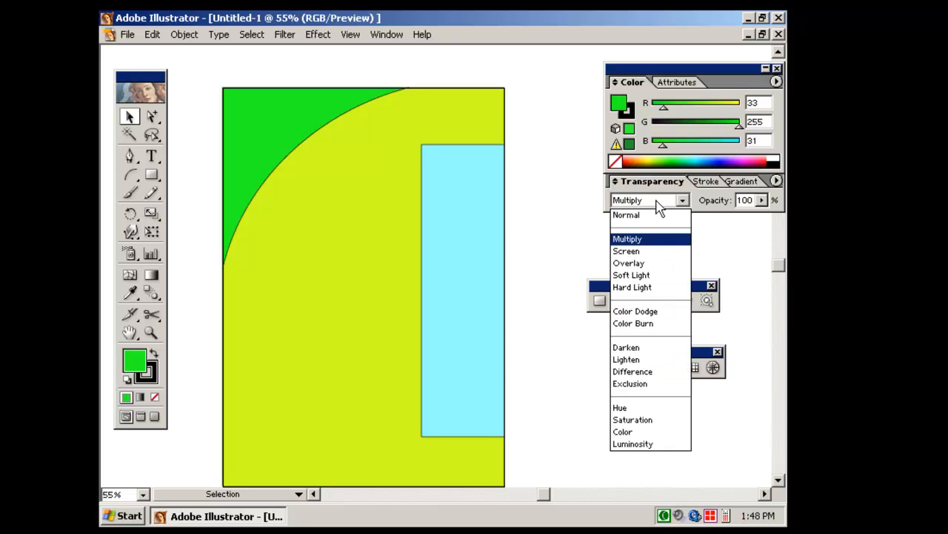
pyautogui.click(698, 201)
pyautogui.click(666, 208)
pyautogui.click(665, 215)
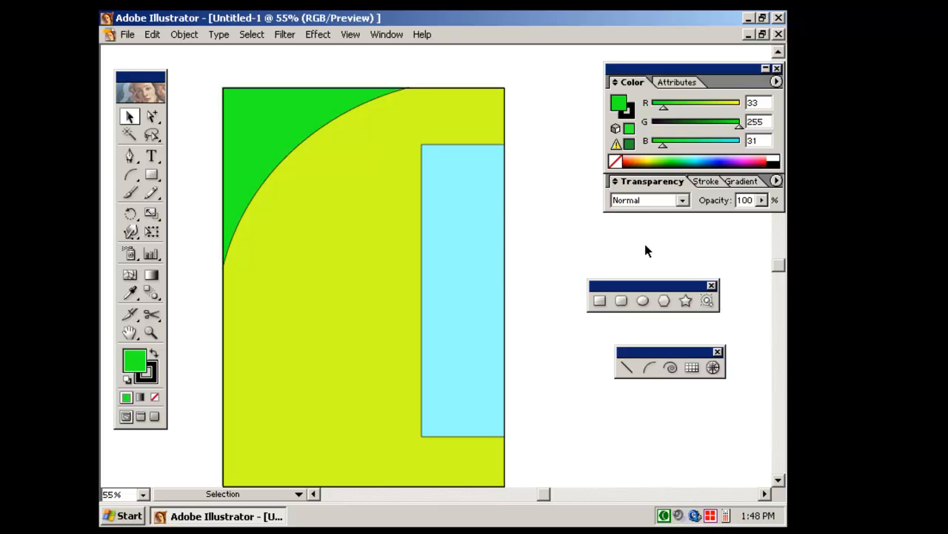
pyautogui.press('e')
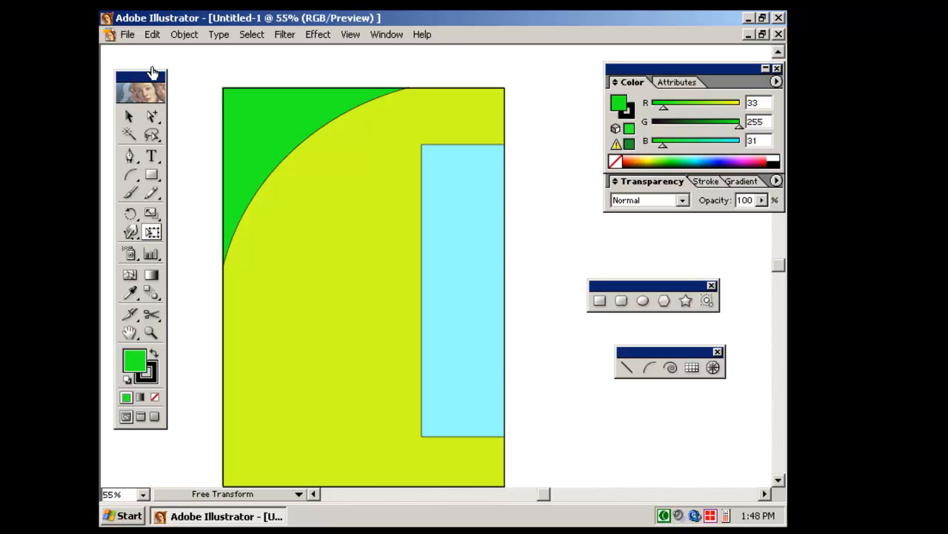
pyautogui.click(130, 116)
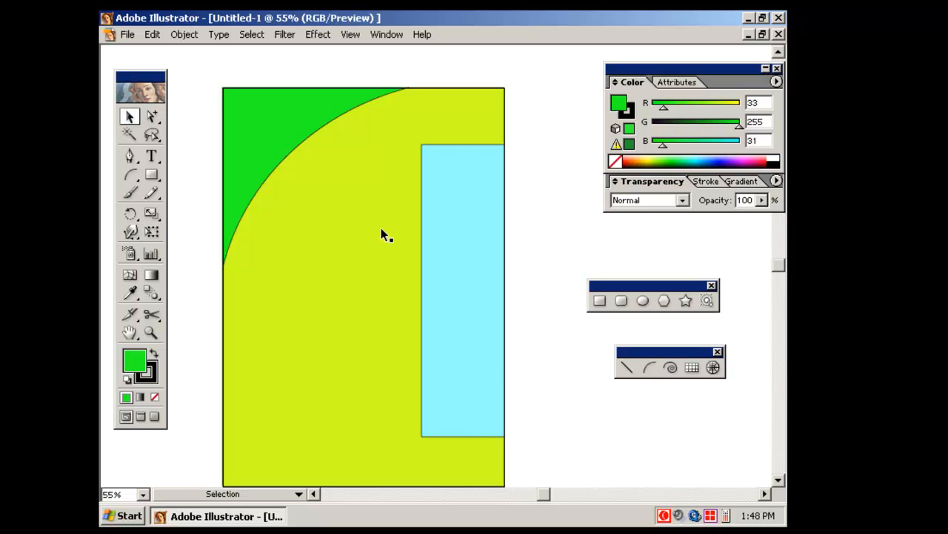
# Step: Select the light-blue rectangle, try a different opacity, set it back to 100%, and deselect it
pyautogui.click(463, 235)
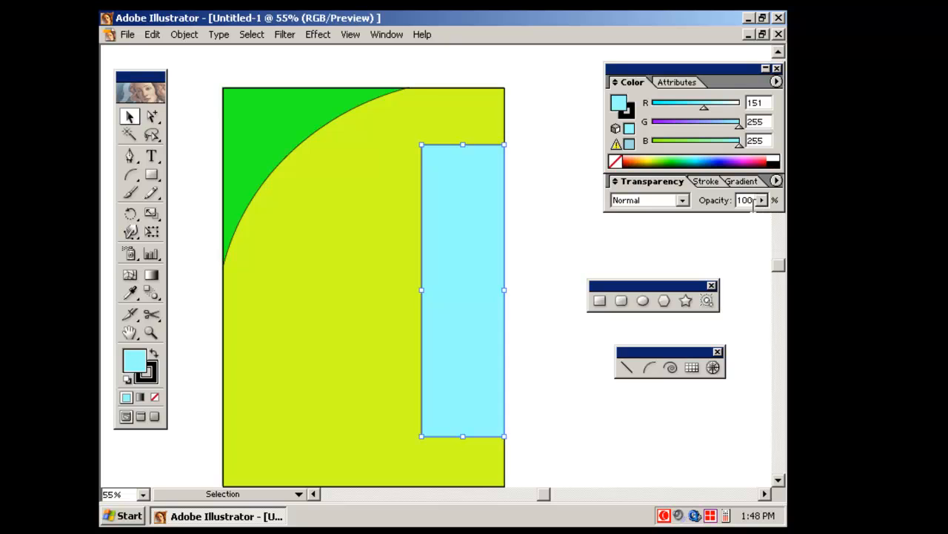
pyautogui.write('444')
pyautogui.press('BackSpace')
pyautogui.press('BackSpace')
pyautogui.press('BackSpace')
pyautogui.write('101')
pyautogui.press('Return')
pyautogui.click(476, 290)
pyautogui.click(524, 259)
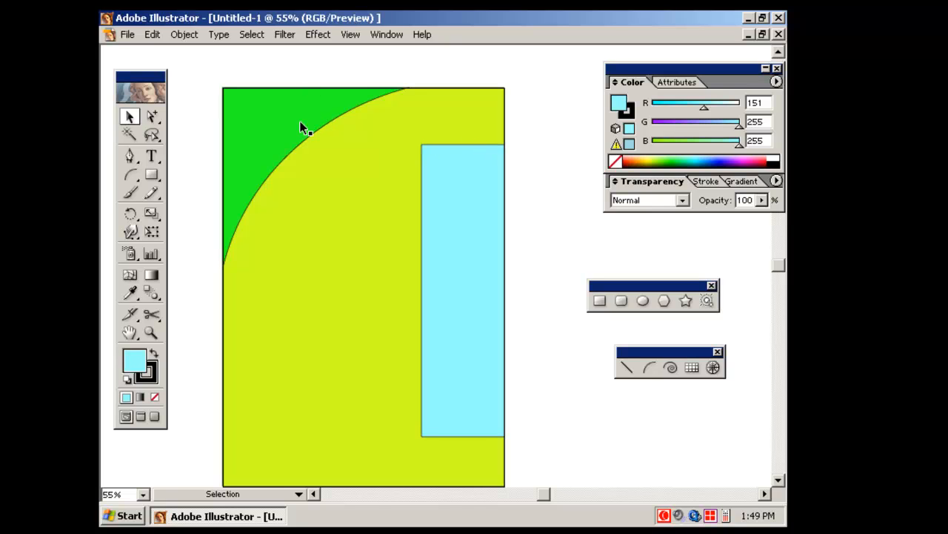
# Step: Open the Navigator palette and use it to zoom to 564.25% and 249.2% and view different areas of the artwork
pyautogui.click(387, 35)
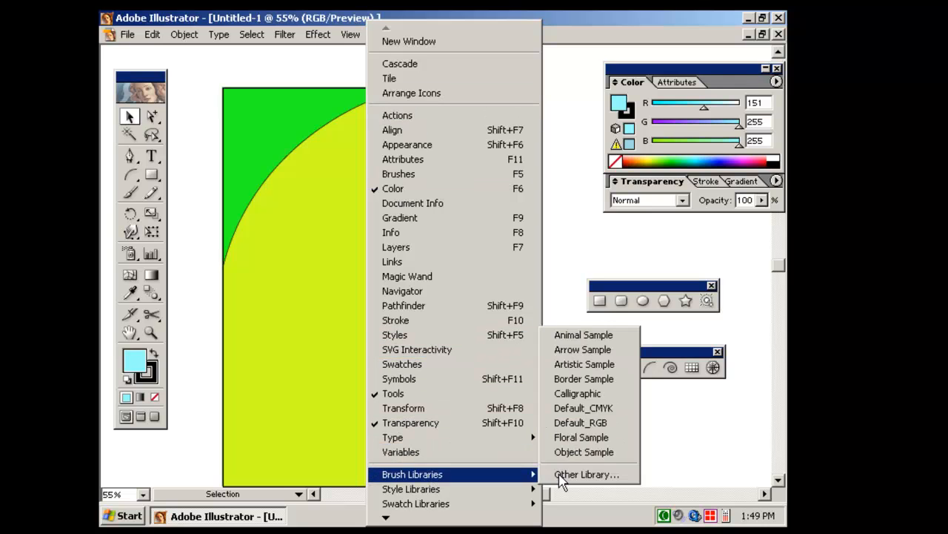
pyautogui.click(442, 291)
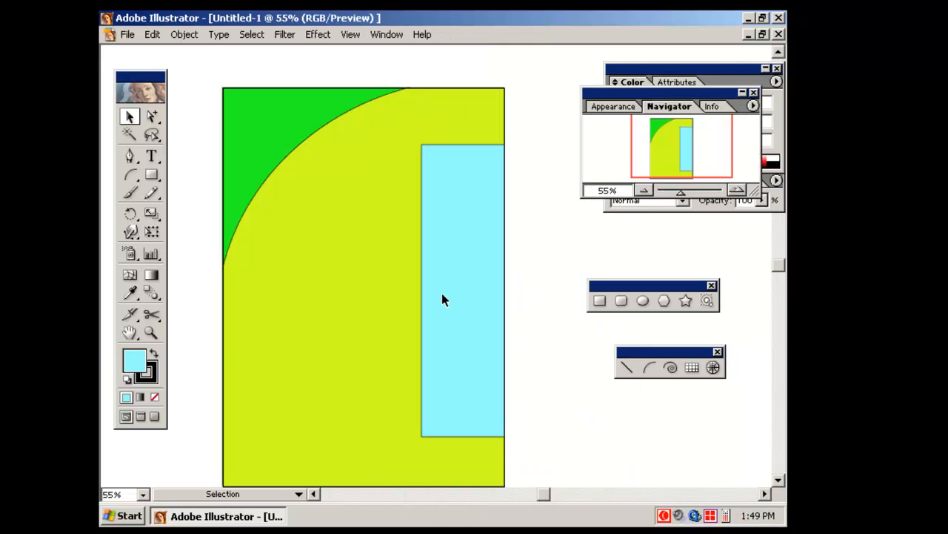
pyautogui.moveTo(681, 191); pyautogui.dragTo(702, 193)
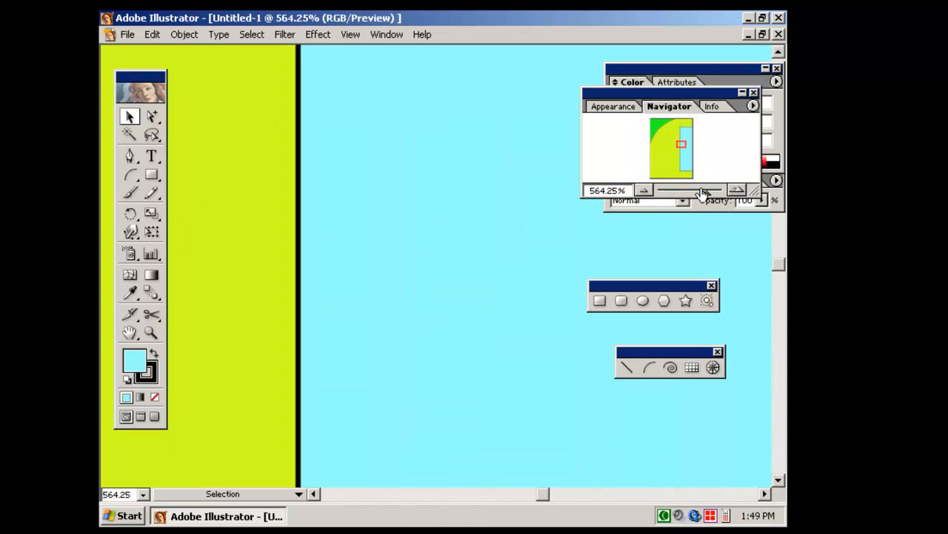
pyautogui.click(709, 122)
pyautogui.click(684, 139)
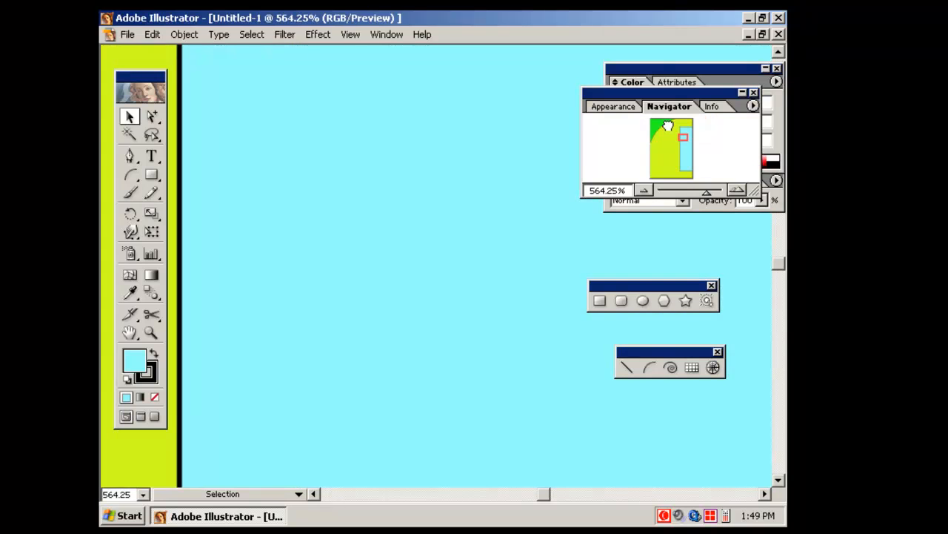
pyautogui.click(664, 125)
pyautogui.moveTo(707, 191); pyautogui.dragTo(700, 194)
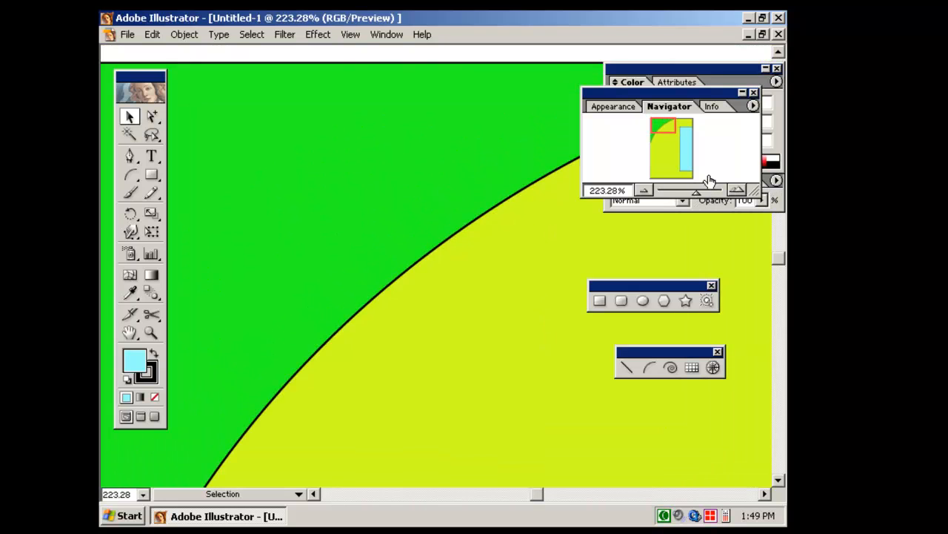
pyautogui.moveTo(701, 120); pyautogui.dragTo(680, 141)
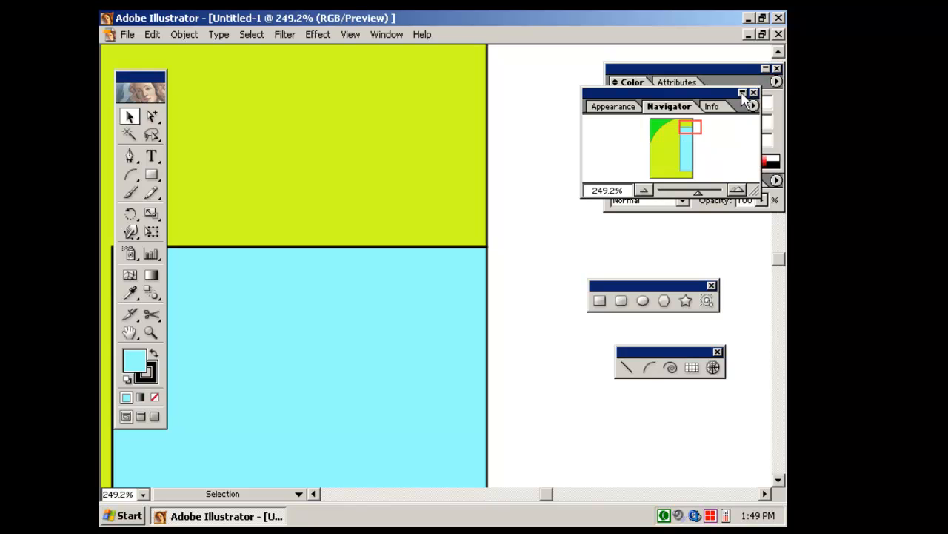
# Step: View the Info and Appearance palettes grouped with the Navigator, and close the palette group
pyautogui.moveTo(715, 109); pyautogui.dragTo(626, 158)
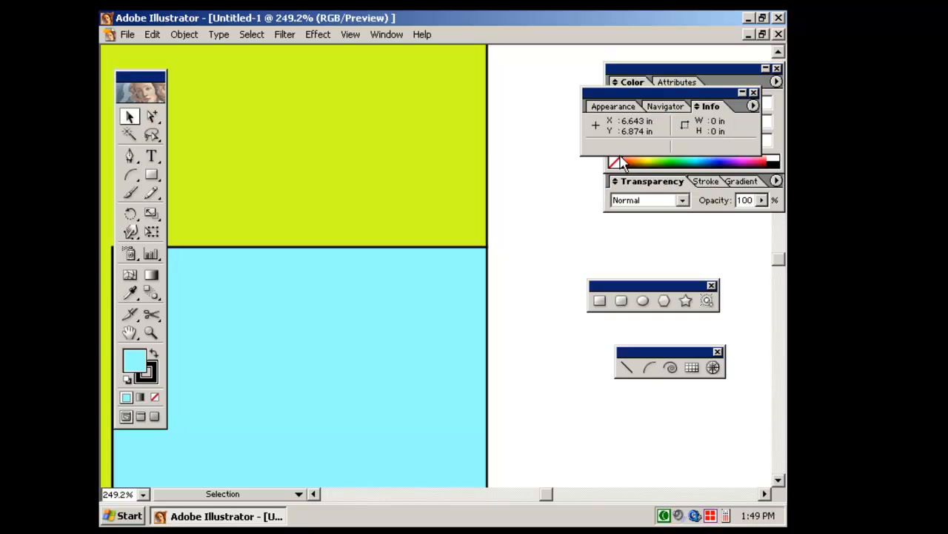
pyautogui.click(614, 106)
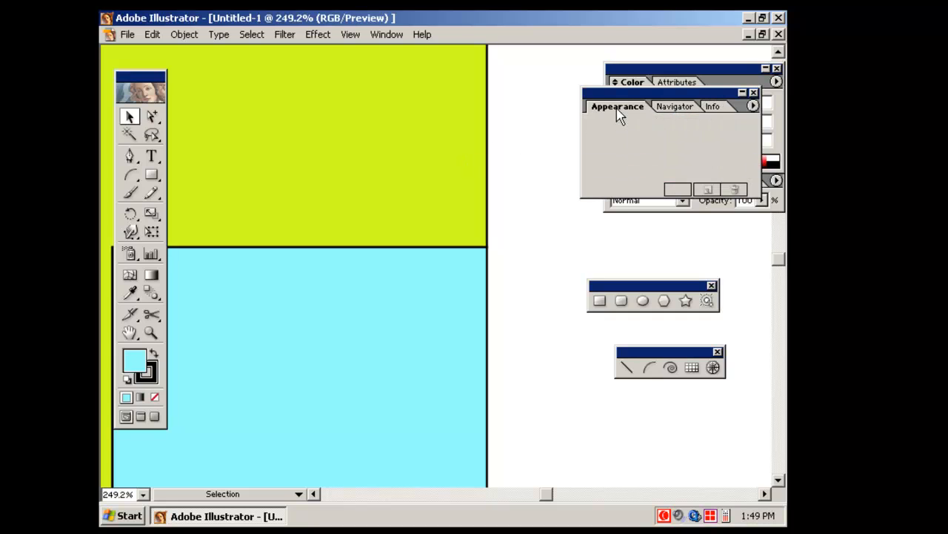
pyautogui.click(753, 92)
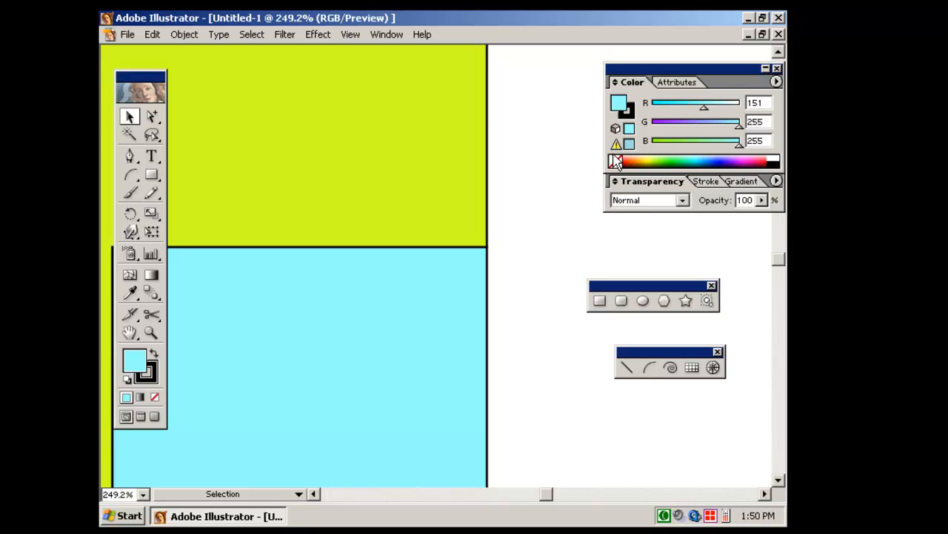
# Step: Bring up the Rectangle tool's width and height options in the empty area above the page and cancel them
pyautogui.press('space')
pyautogui.moveTo(405, 120); pyautogui.dragTo(508, 393)
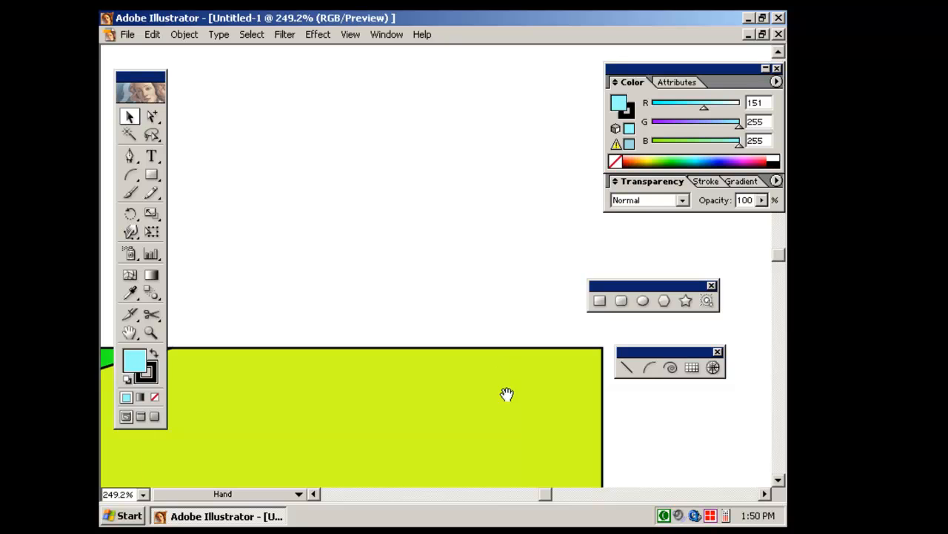
pyautogui.click(152, 174)
pyautogui.click(338, 174)
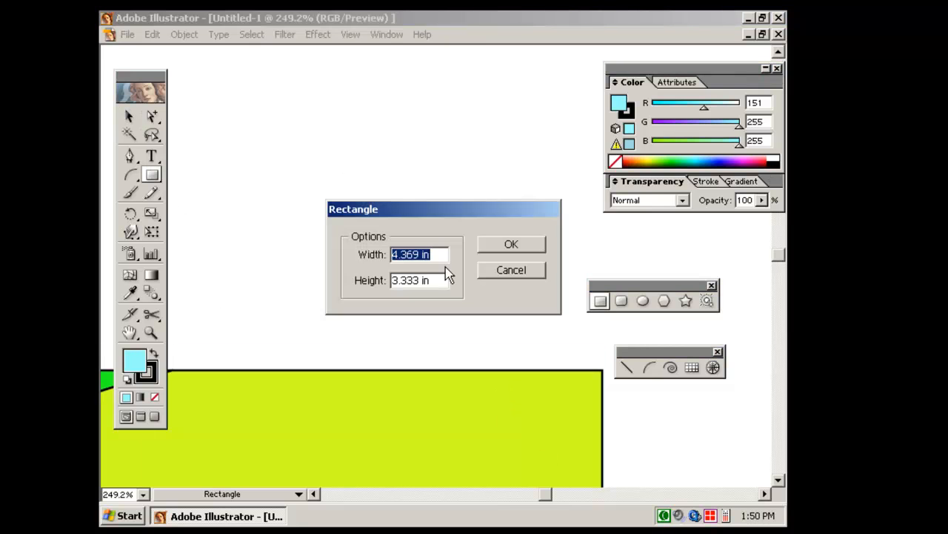
pyautogui.click(511, 270)
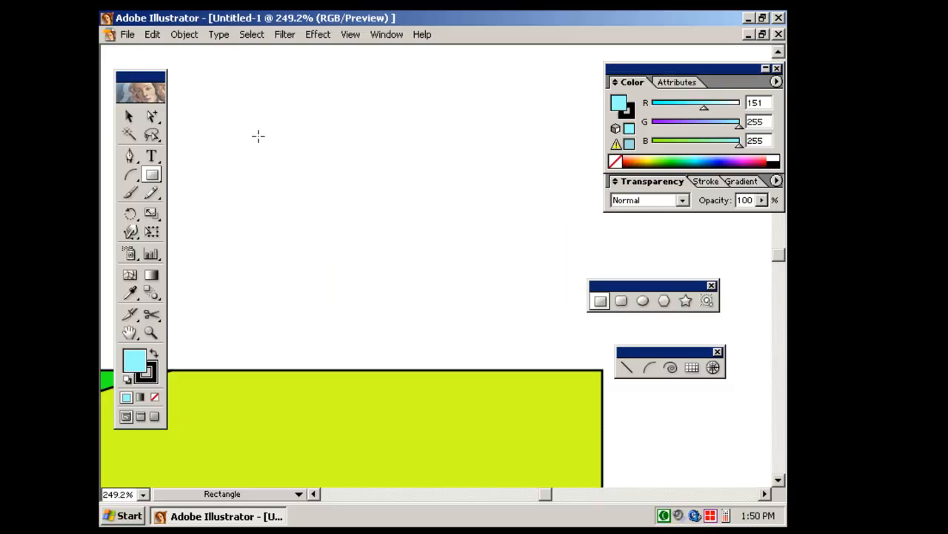
# Step: Set the general units to inches in the Units & Undo preferences
pyautogui.click(151, 35)
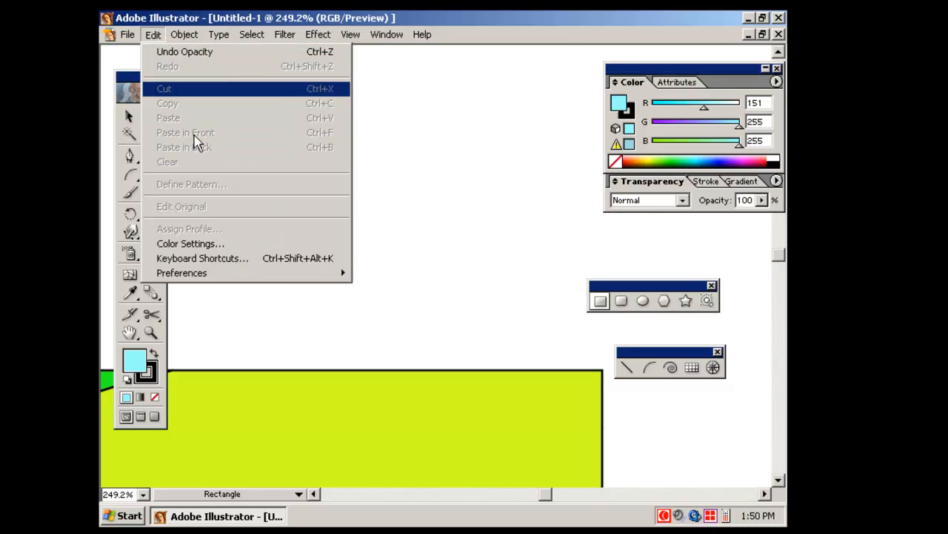
pyautogui.moveTo(252, 273)
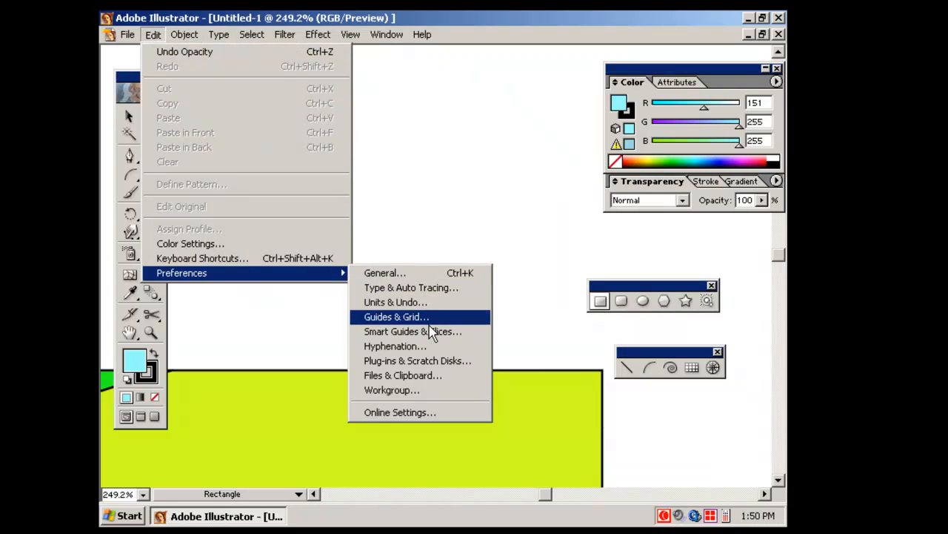
pyautogui.click(404, 302)
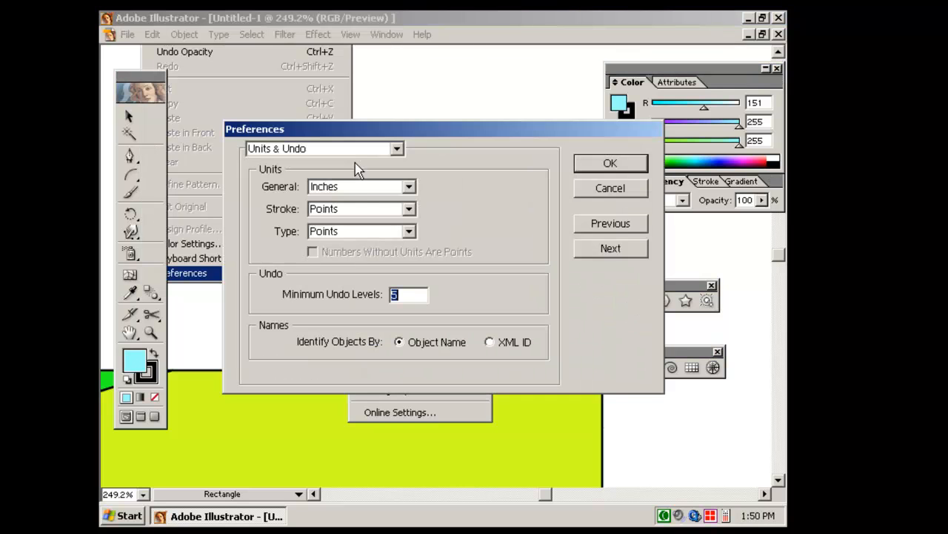
pyautogui.click(361, 187)
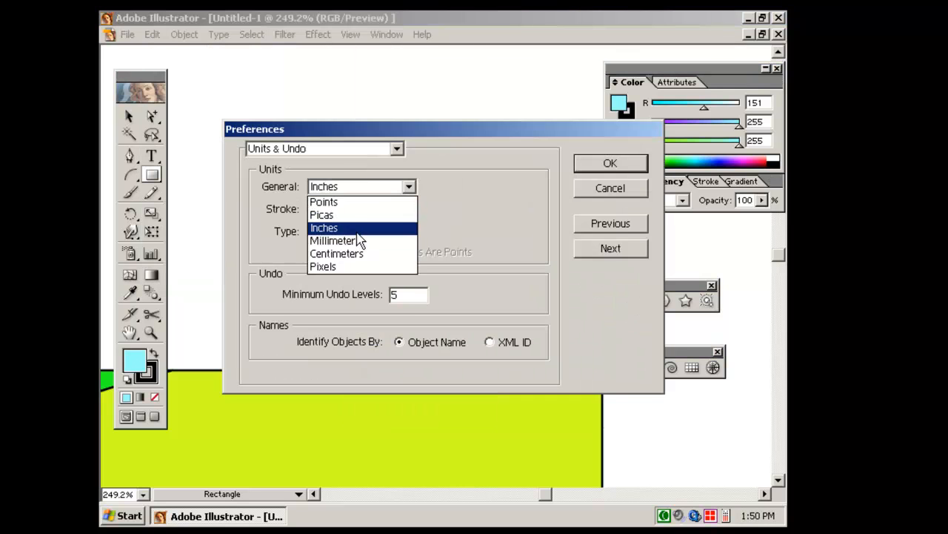
pyautogui.click(323, 228)
pyautogui.click(617, 163)
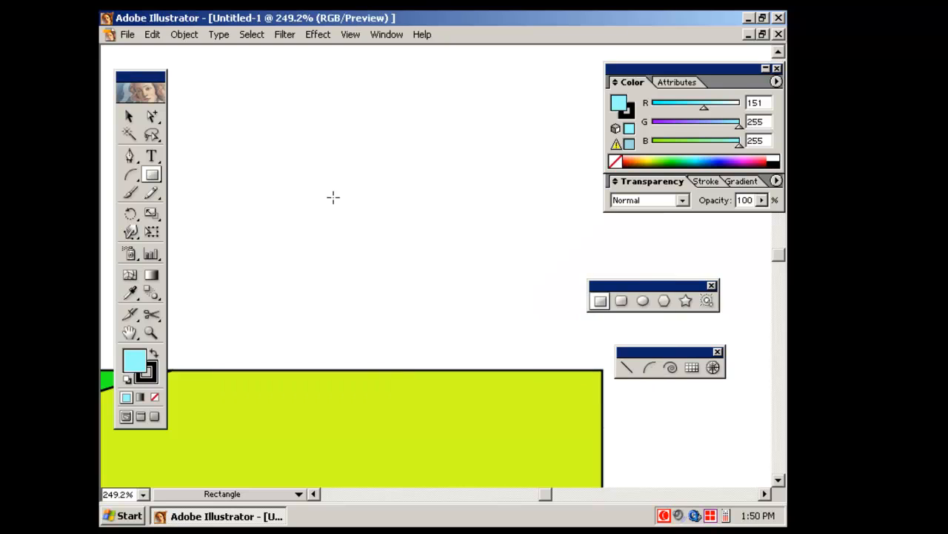
# Step: Create a rectangle 0.75 in wide and 1 in high in the empty area above the yellow-green shape
pyautogui.click(333, 197)
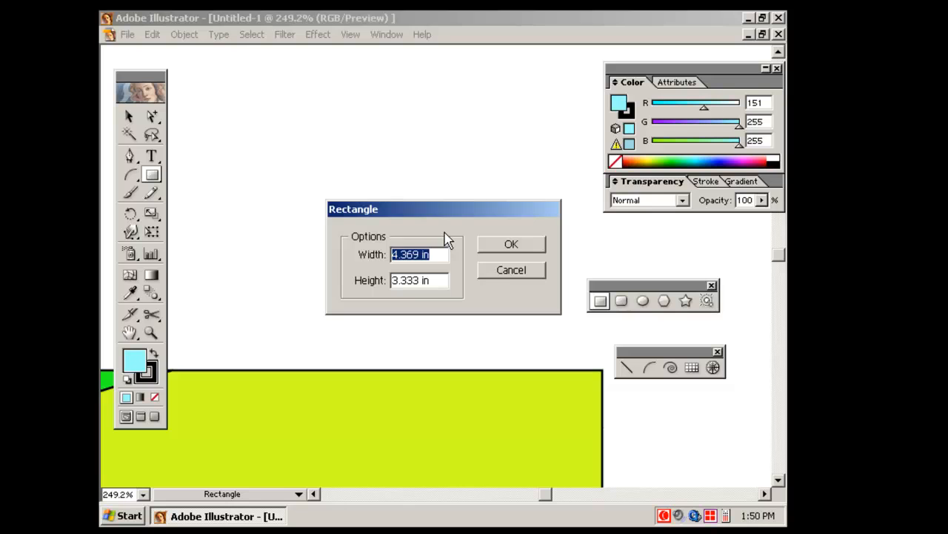
pyautogui.write('.75')
pyautogui.press('Tab')
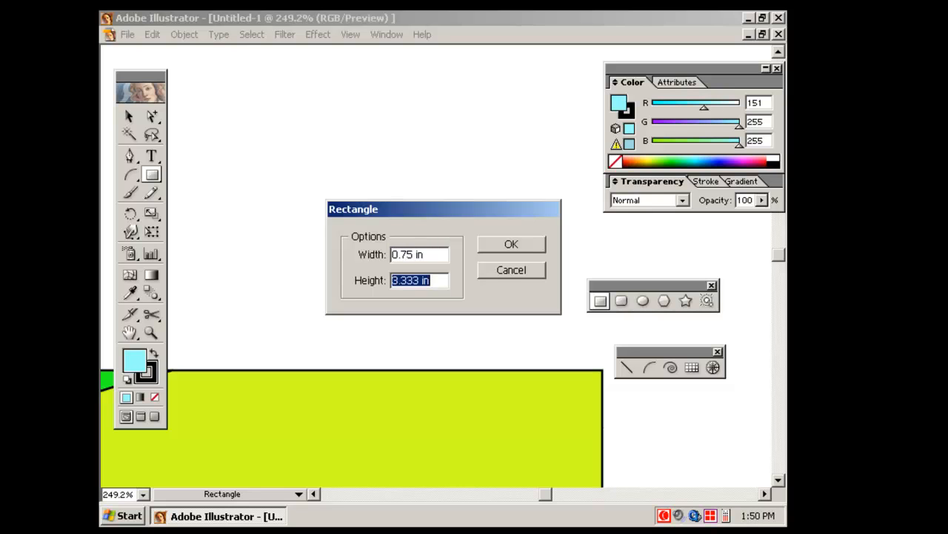
pyautogui.write('1')
pyautogui.press('Return')
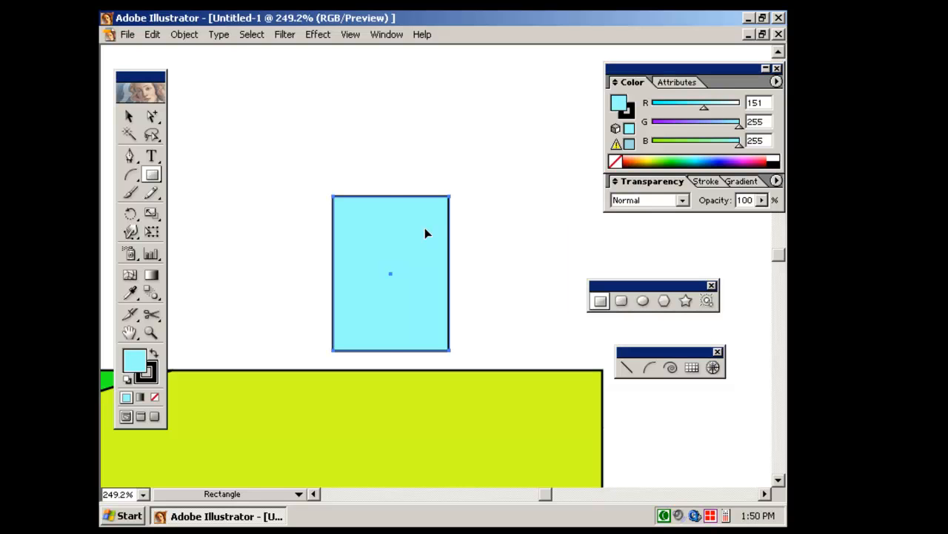
pyautogui.hotkey('ctrl', '=')
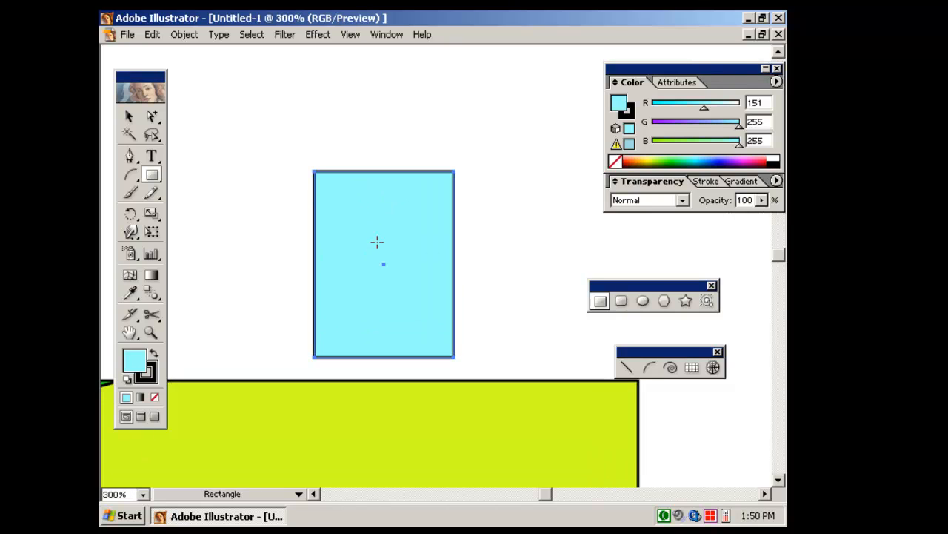
pyautogui.moveTo(377, 238)
pyautogui.mouseDown()
pyautogui.moveTo(378, 319)
pyautogui.moveTo(376, 247)
pyautogui.mouseUp()
pyautogui.click(128, 116)
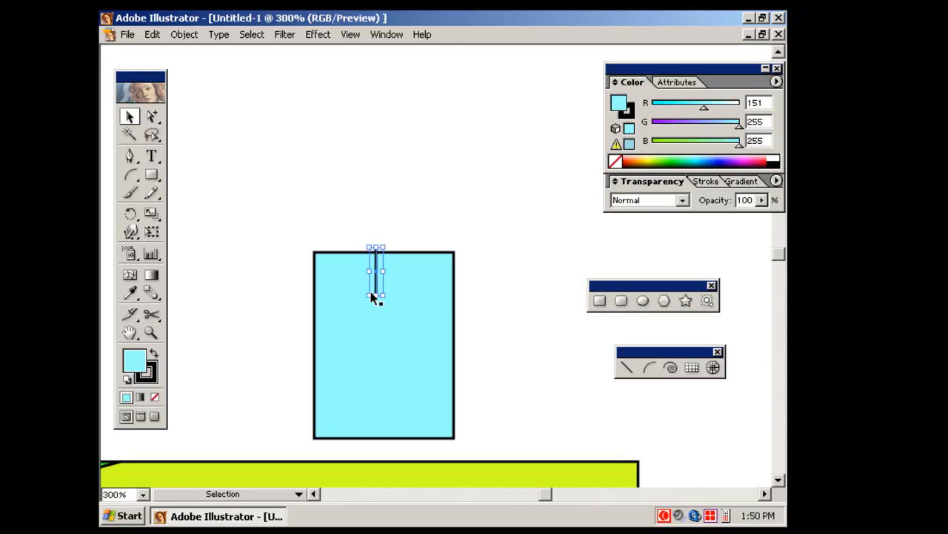
pyautogui.press('Delete')
# Step: Move the light-blue rectangle up, away from the yellow-green shape, and reset it to the default white fill and black stroke
pyautogui.click(373, 296)
pyautogui.moveTo(372, 296); pyautogui.dragTo(354, 229)
pyautogui.click(128, 379)
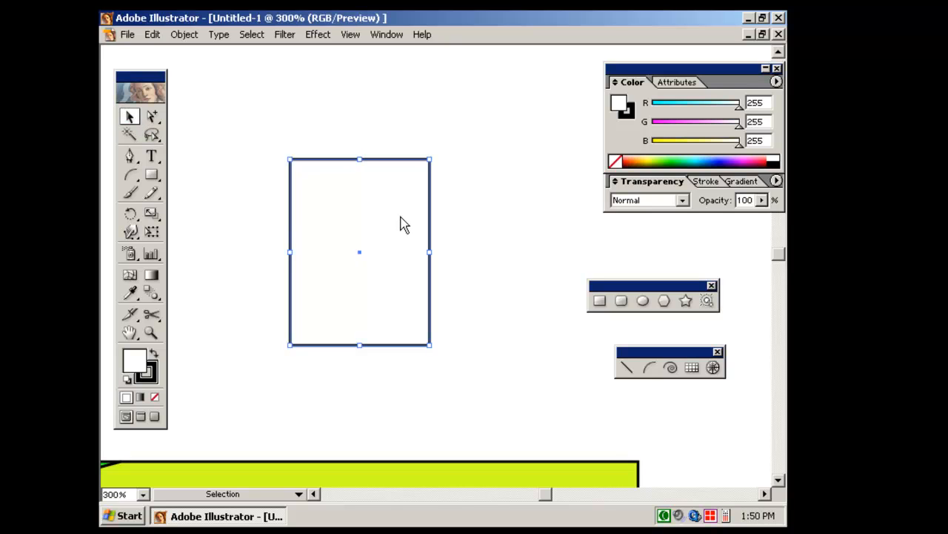
# Step: Paste a copy of the white rectangle in front and narrow it evenly from both sides into a central vertical strip
pyautogui.click(154, 34)
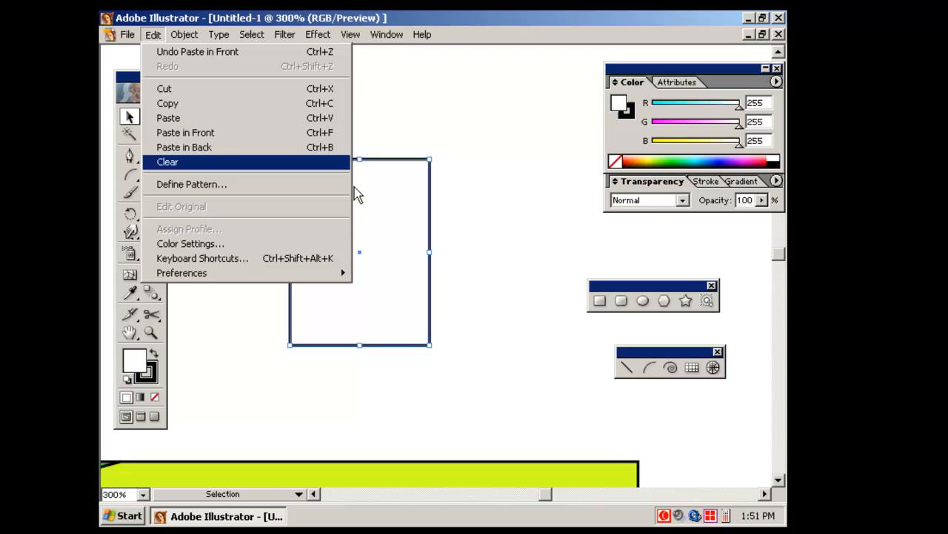
pyautogui.click(430, 250)
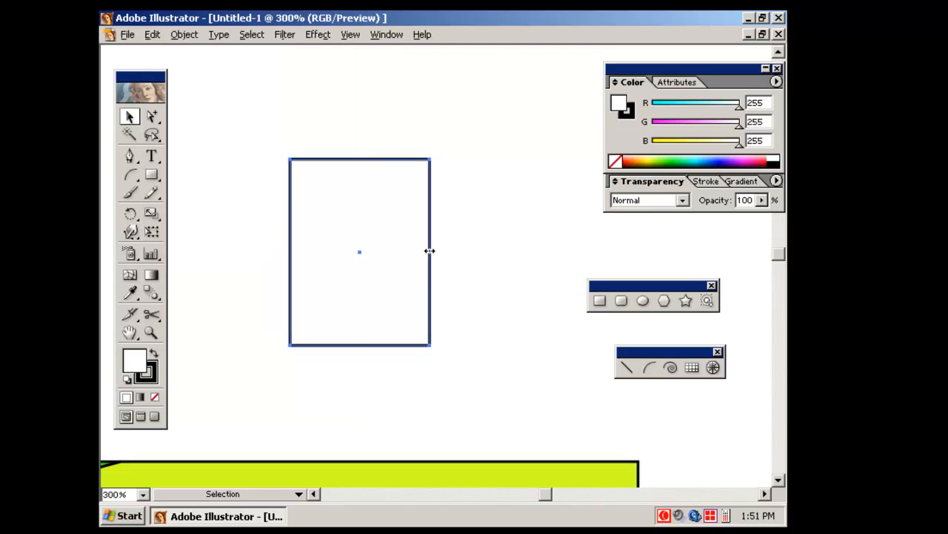
pyautogui.moveTo(430, 250); pyautogui.dragTo(389, 254)
pyautogui.click(497, 255)
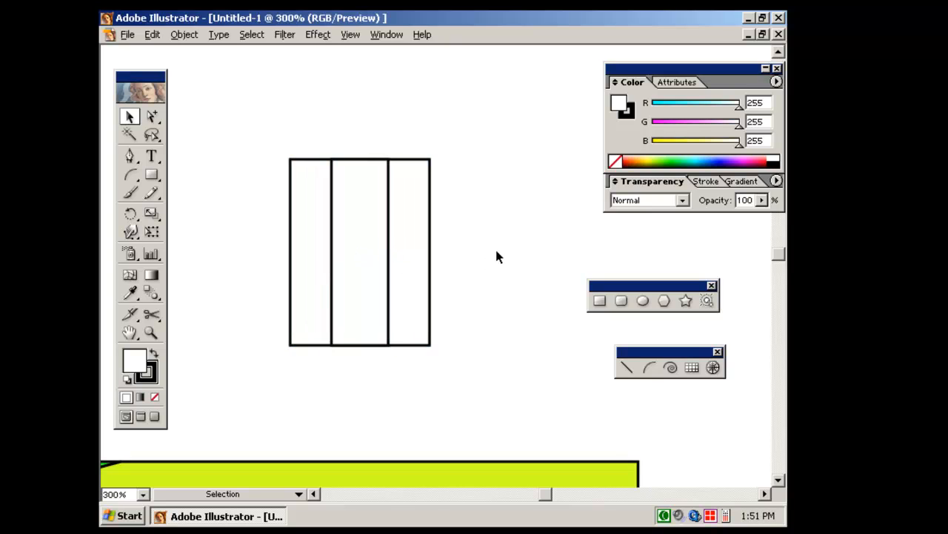
# Step: Create a rounded rectangle 0.75 in wide and 0.75 in high with a 0.2 in corner radius beside the striped rectangle
pyautogui.moveTo(151, 176); pyautogui.dragTo(190, 184)
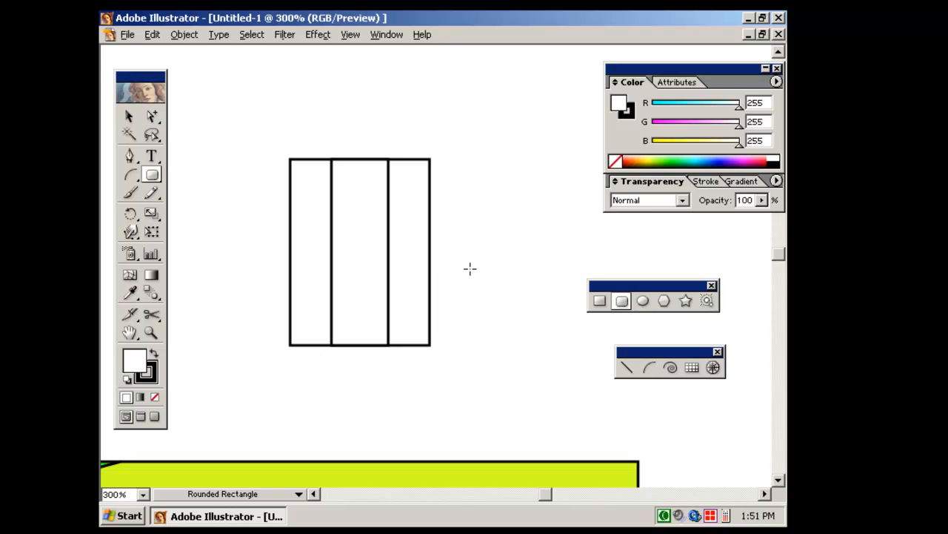
pyautogui.click(470, 268)
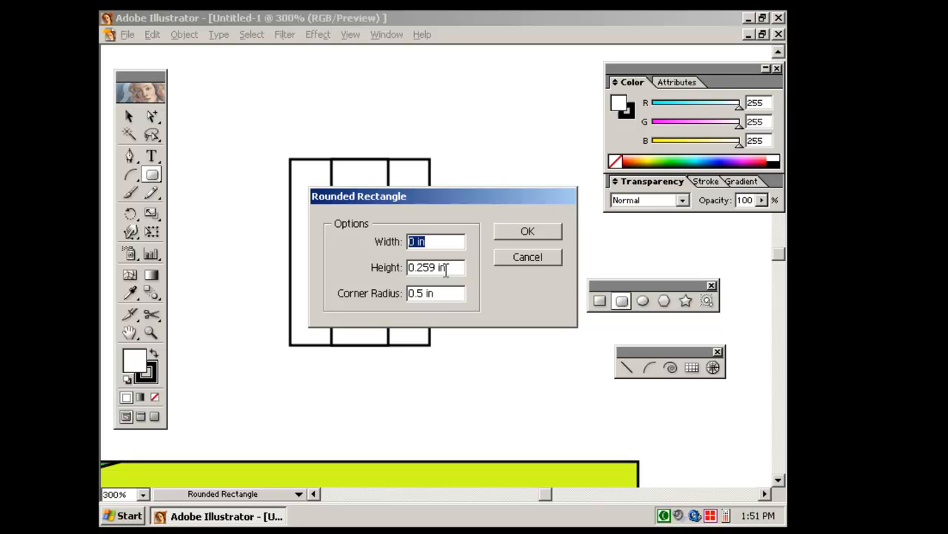
pyautogui.write('.75')
pyautogui.press('Tab')
pyautogui.write('.75')
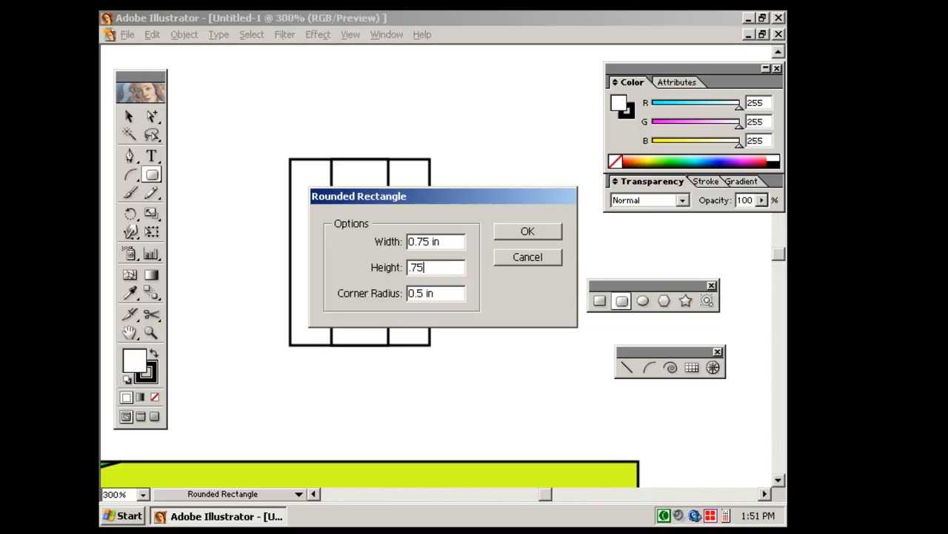
pyautogui.press('Tab')
pyautogui.write('.20')
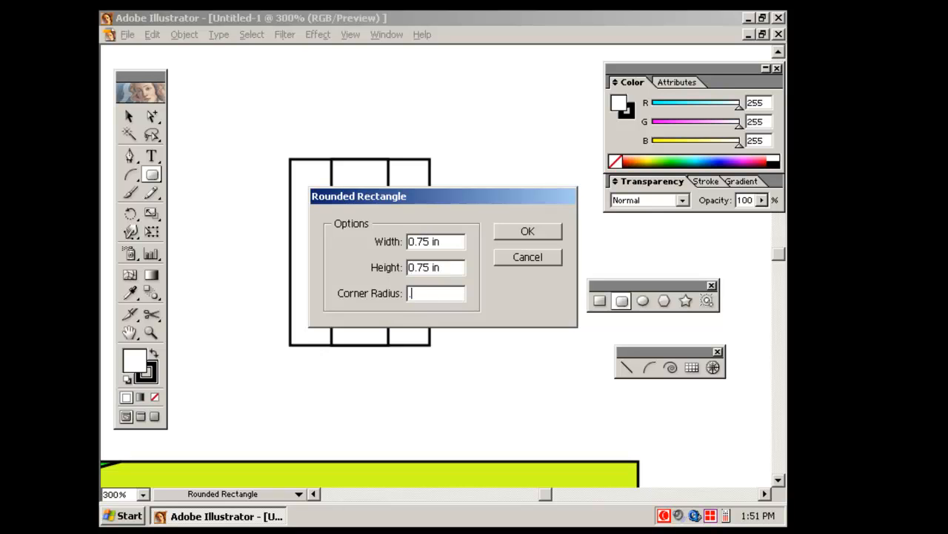
pyautogui.press('Return')
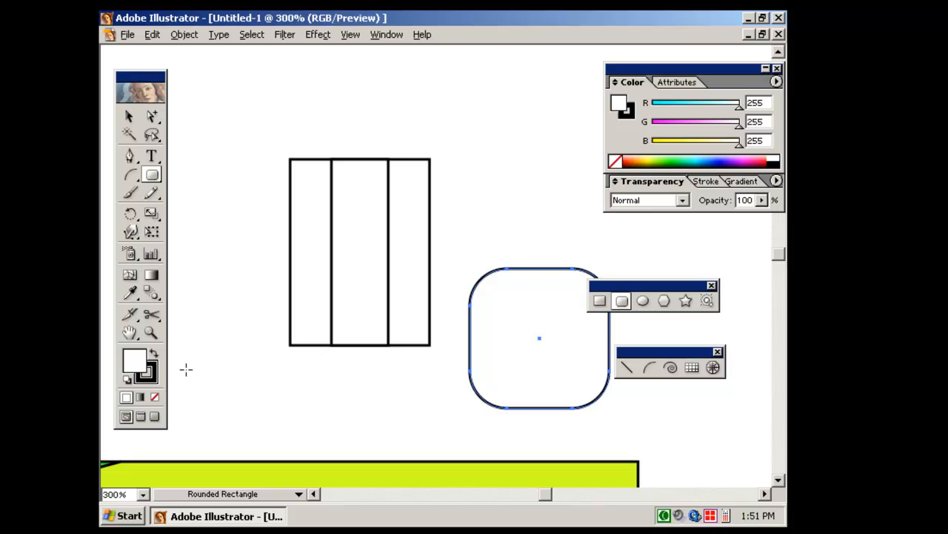
# Step: Turn on Smart Guides and move the rounded rectangle straight above the striped rectangle, aligned with its width
pyautogui.click(129, 117)
pyautogui.moveTo(540, 341); pyautogui.dragTo(358, 255)
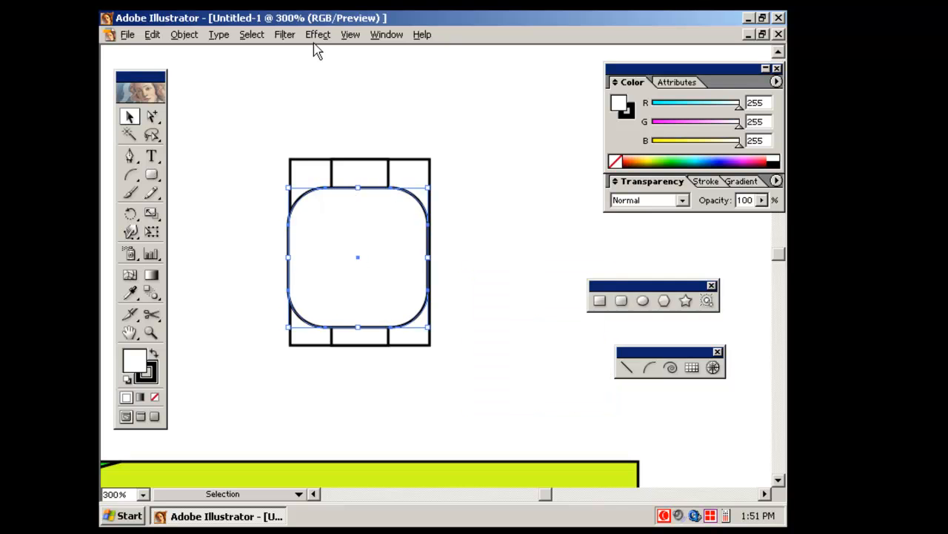
pyautogui.click(351, 35)
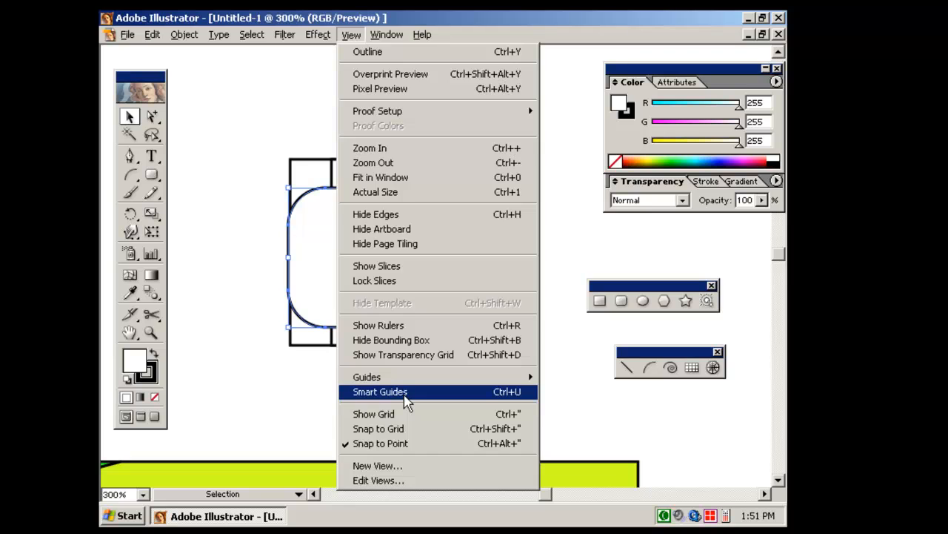
pyautogui.click(406, 398)
pyautogui.moveTo(357, 257); pyautogui.dragTo(360, 90)
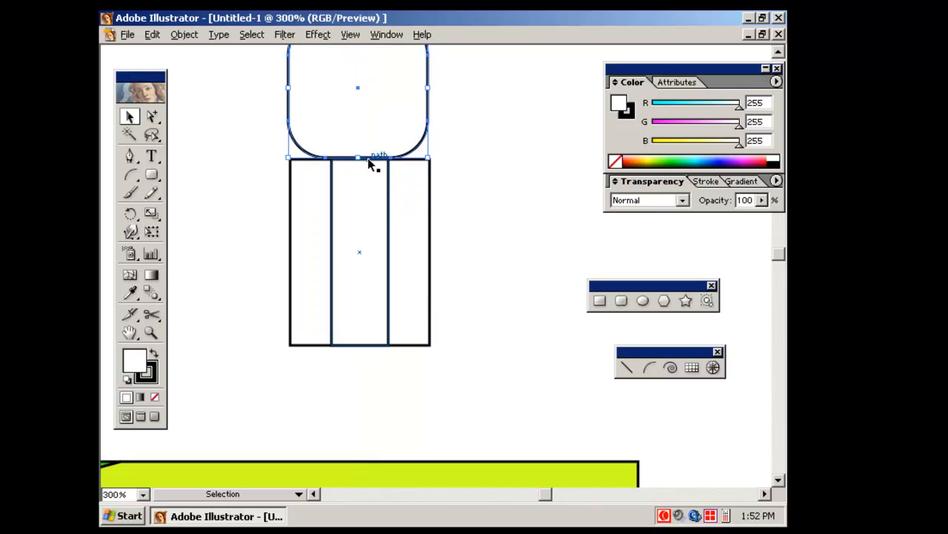
# Step: In Outline view, lower the rounded rectangle slightly so its bottom edge meets the striped rectangle's top edge, and return to Preview
pyautogui.click(432, 170)
pyautogui.click(360, 163)
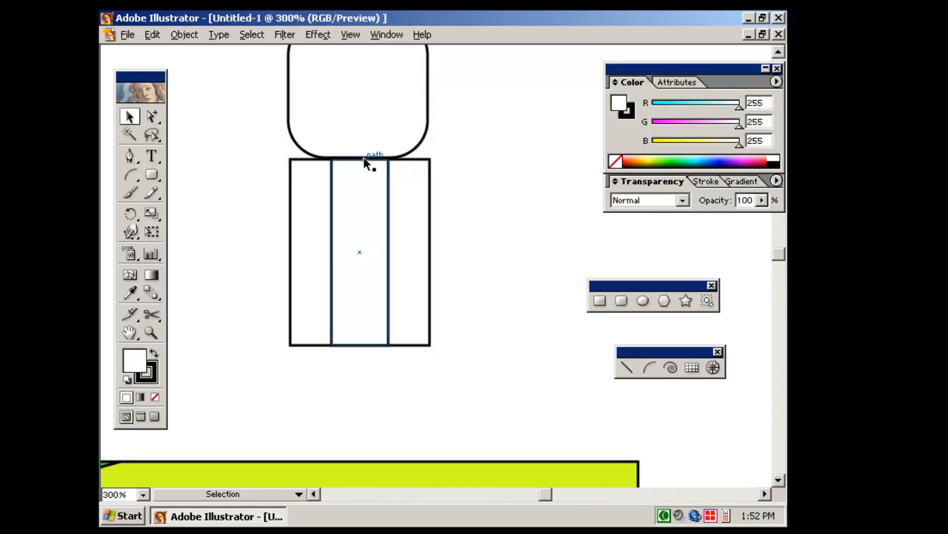
pyautogui.hotkey('ctrl', 'y')
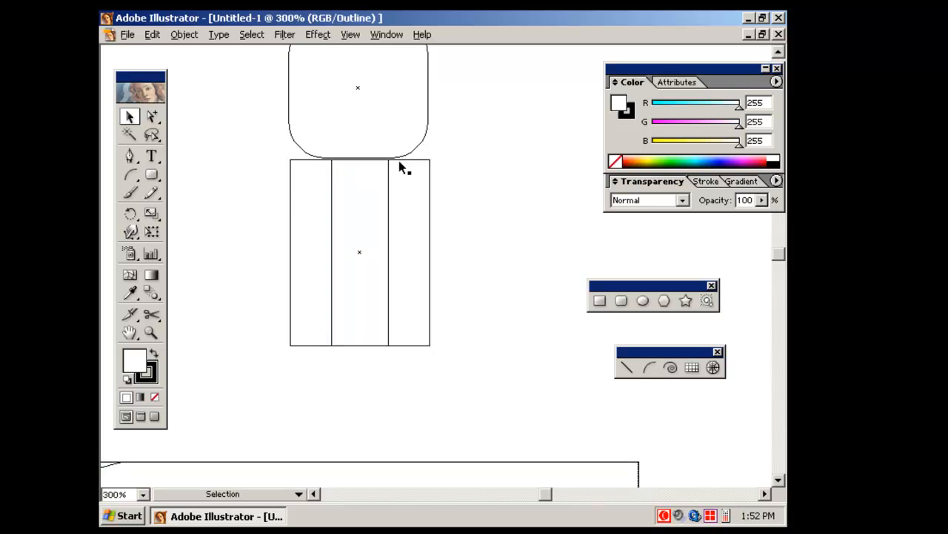
pyautogui.click(410, 152)
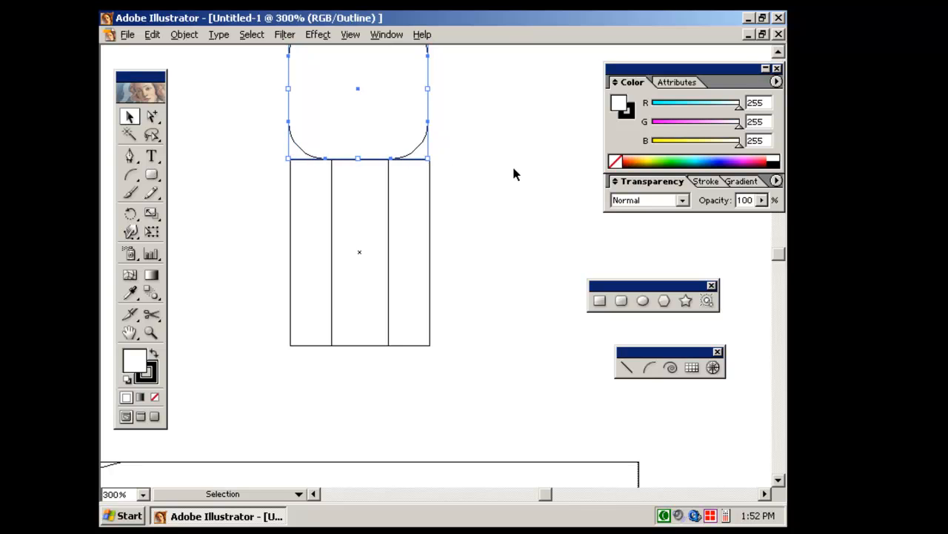
pyautogui.click(454, 205)
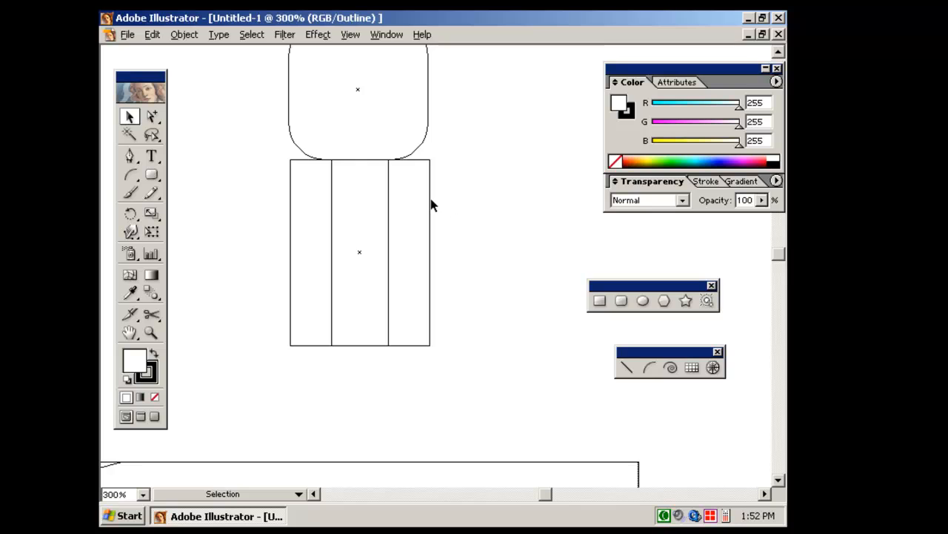
pyautogui.moveTo(390, 198); pyautogui.dragTo(392, 256)
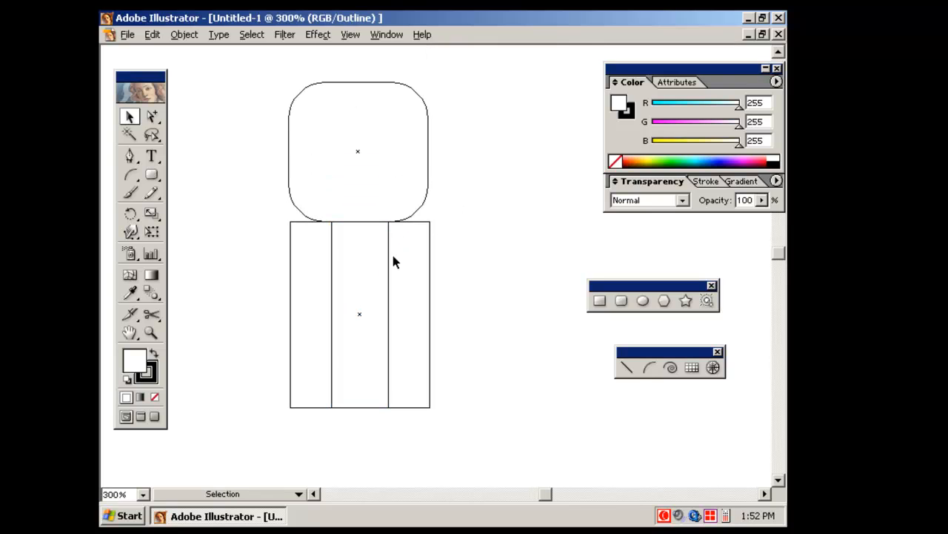
pyautogui.hotkey('ctrl', 'y')
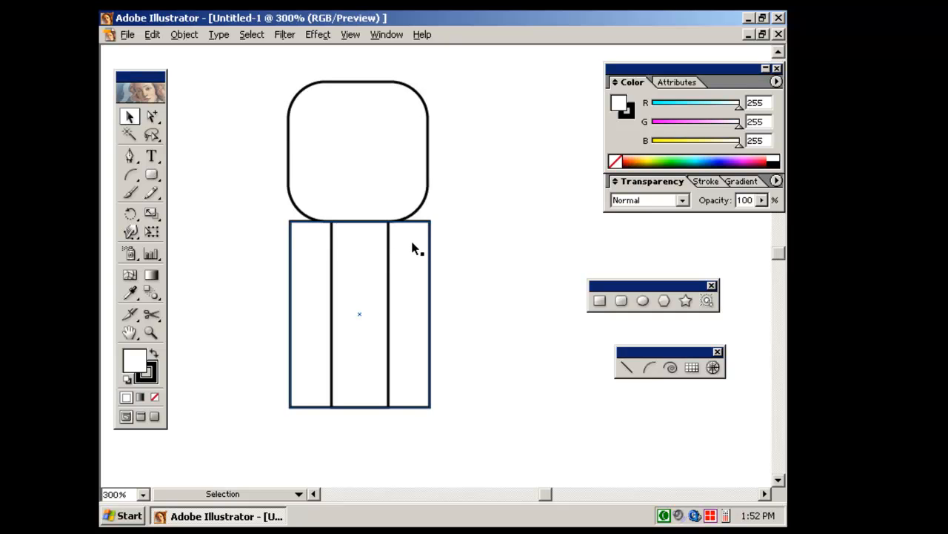
# Step: In Outline view, create a rounded rectangle 0.85 in wide and 0.1 in high with a 0.05 in corner radius over the striped rectangle
pyautogui.hotkey('ctrl', 'y')
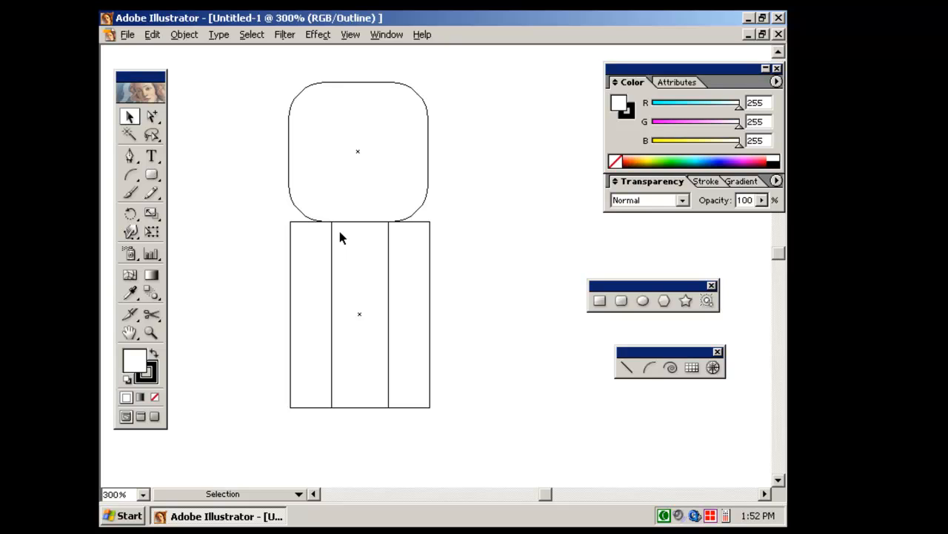
pyautogui.click(152, 174)
pyautogui.click(357, 242)
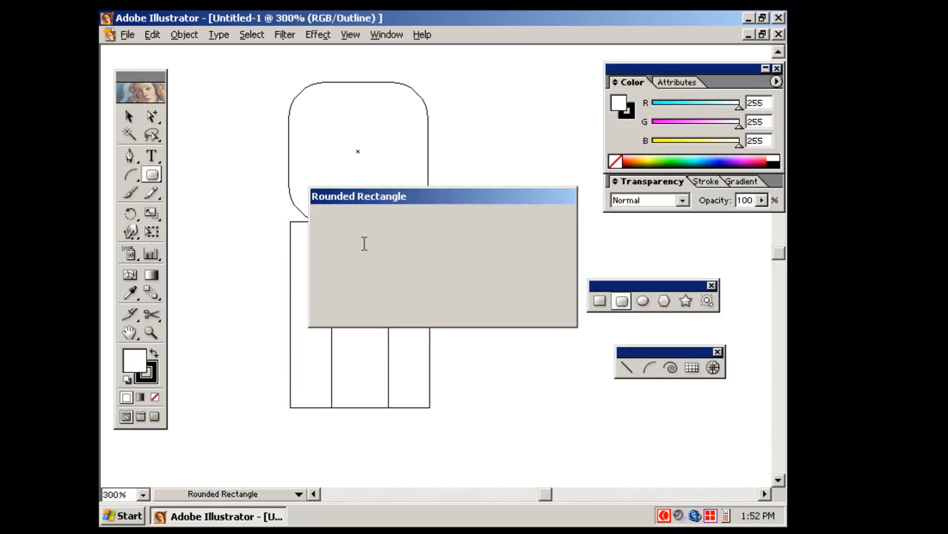
pyautogui.write('.')
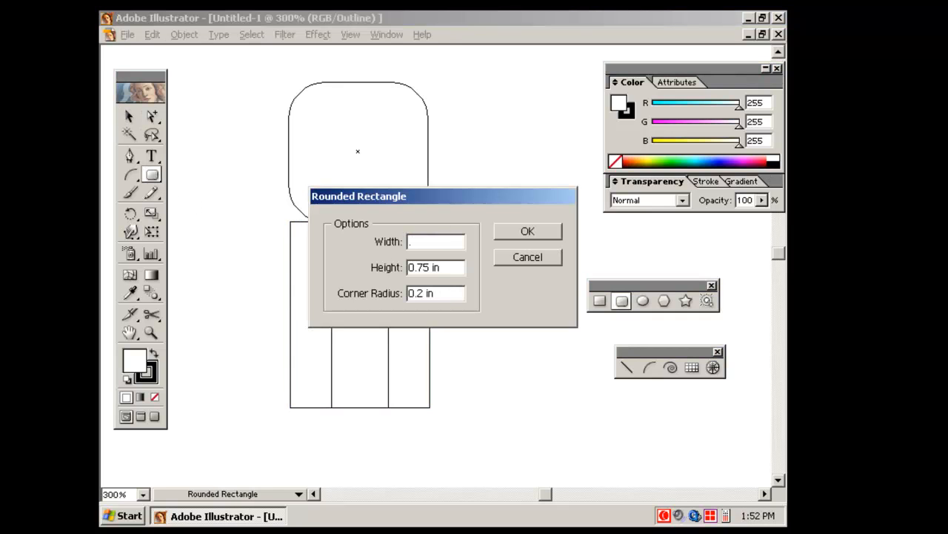
pyautogui.write('85')
pyautogui.press('Tab')
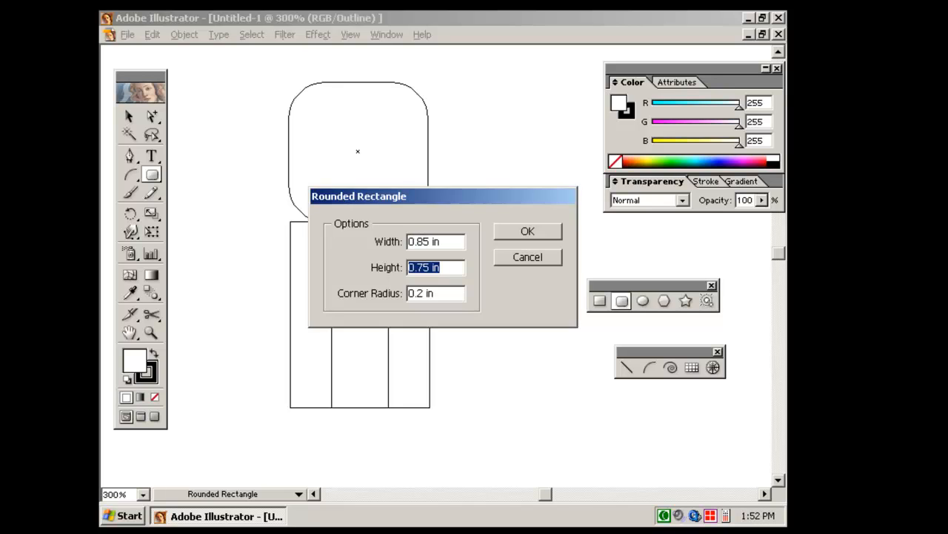
pyautogui.write('.1')
pyautogui.press('Tab')
pyautogui.write('.')
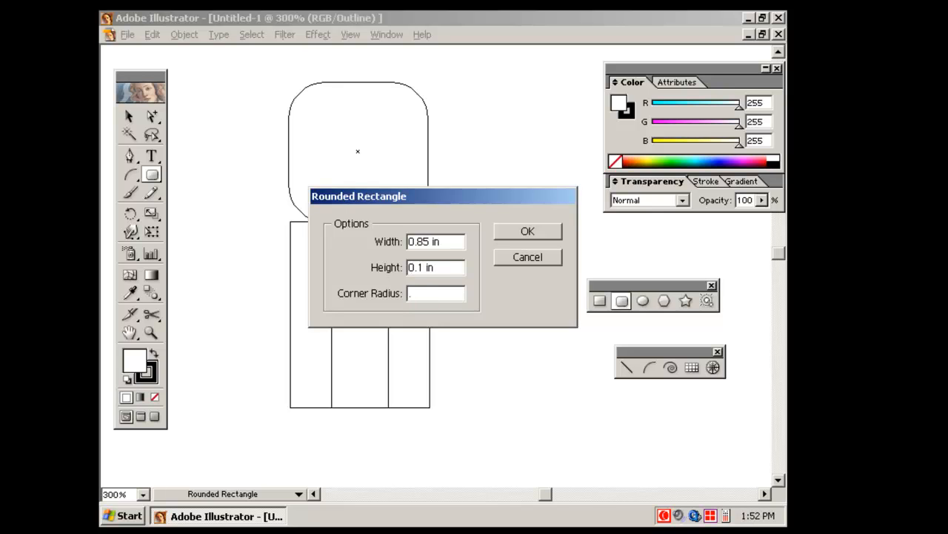
pyautogui.write('05')
pyautogui.press('Return')
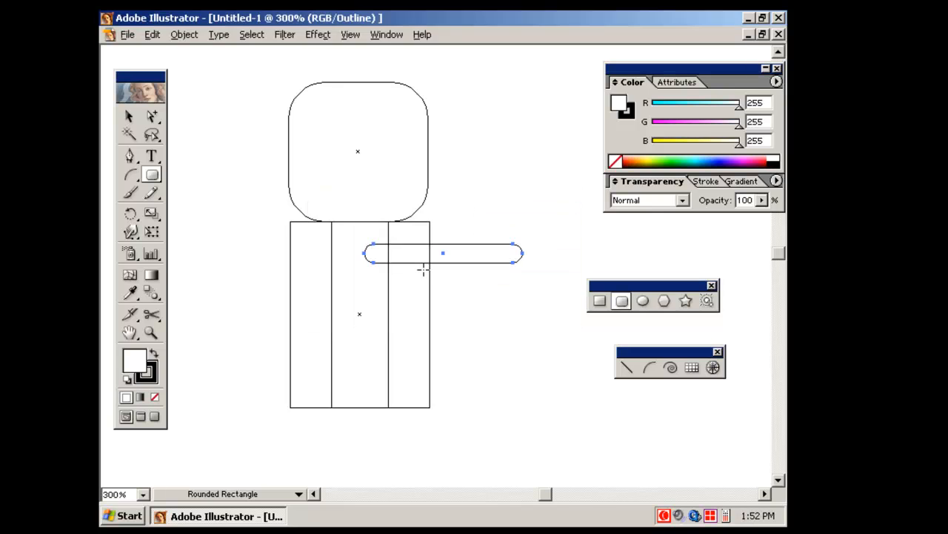
pyautogui.click(128, 117)
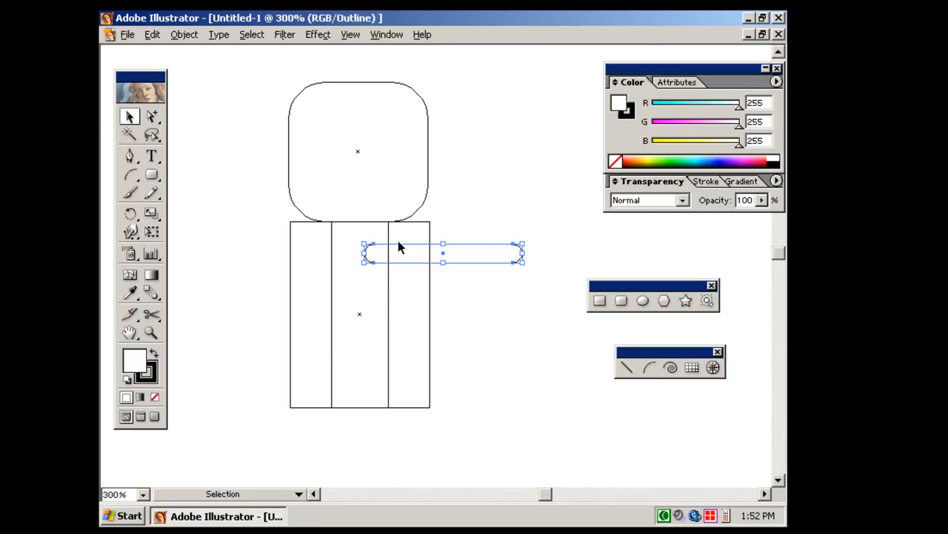
# Step: Centre the thin rounded rectangle just above the striped rectangle and place a copy directly on top of it
pyautogui.moveTo(443, 254); pyautogui.dragTo(362, 214)
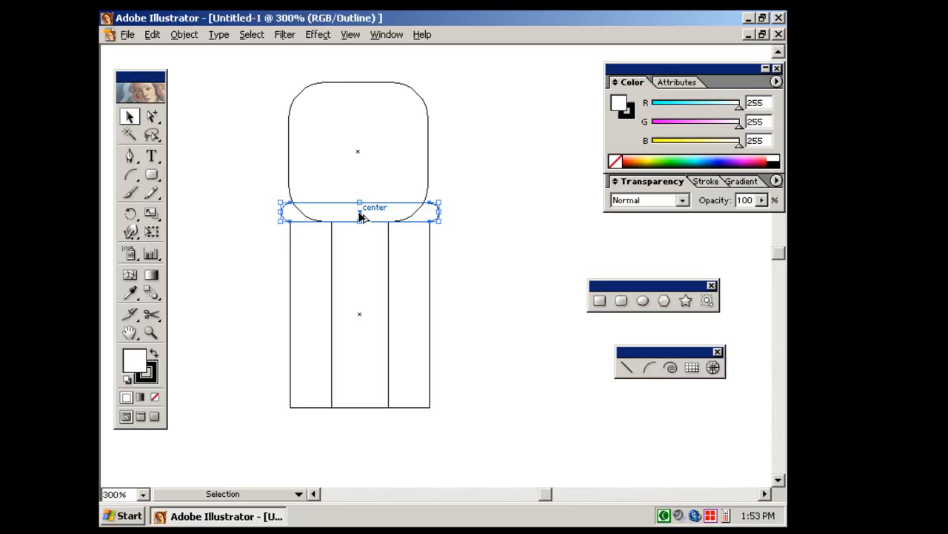
pyautogui.moveTo(362, 214); pyautogui.dragTo(361, 196)
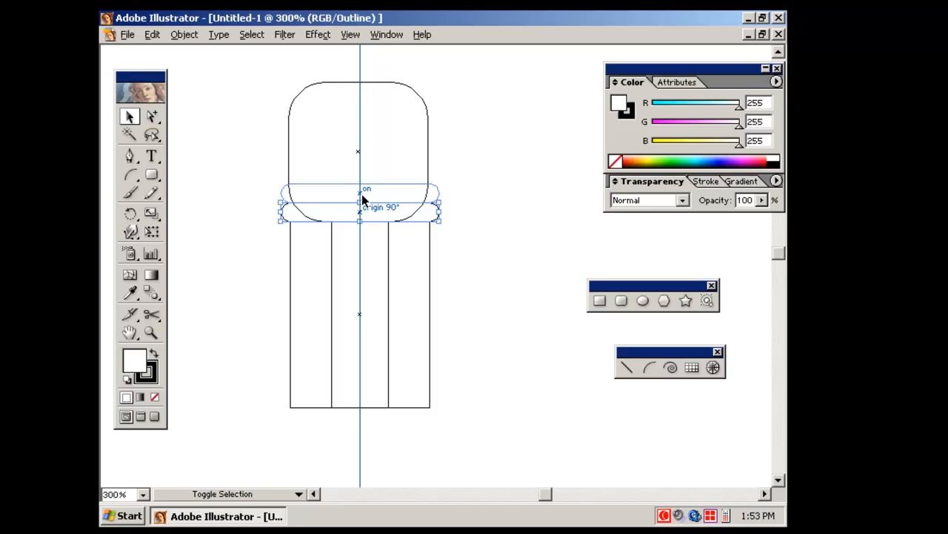
pyautogui.click(475, 227)
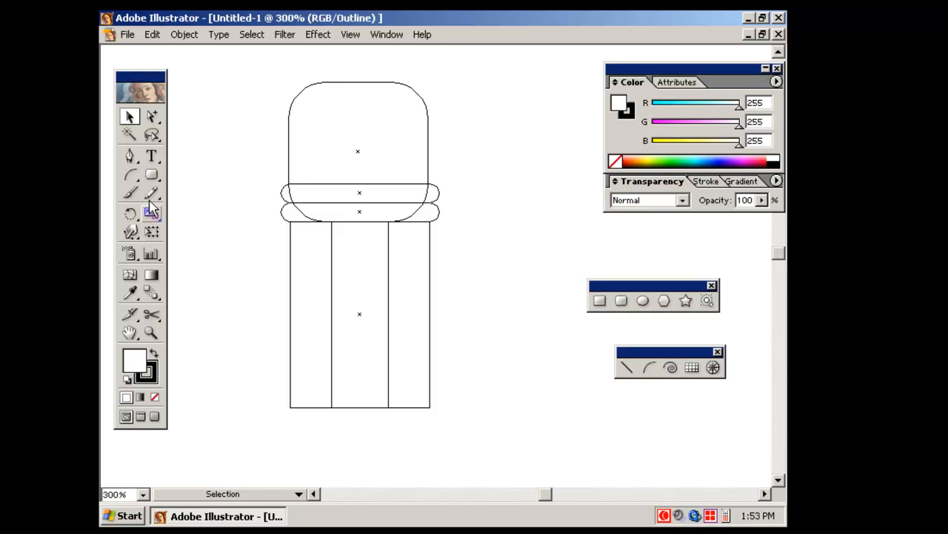
# Step: Draw a downward-pointing triangle with the Polygon tool, as wide as the striped rectangle, and place it against the rectangle's bottom edge
pyautogui.moveTo(152, 175); pyautogui.dragTo(184, 190)
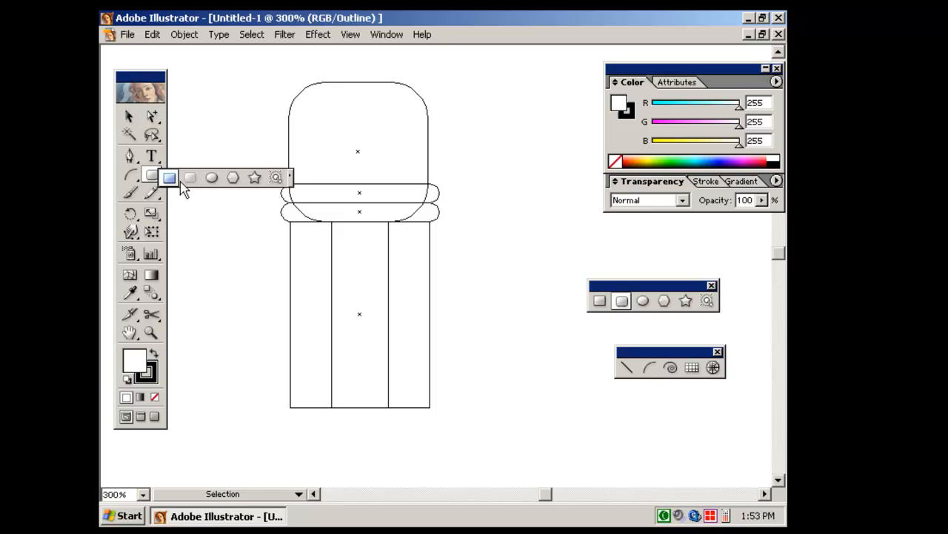
pyautogui.click(239, 182)
pyautogui.moveTo(360, 313); pyautogui.dragTo(360, 394)
pyautogui.press('Down')
pyautogui.press('Down')
pyautogui.press('Down')
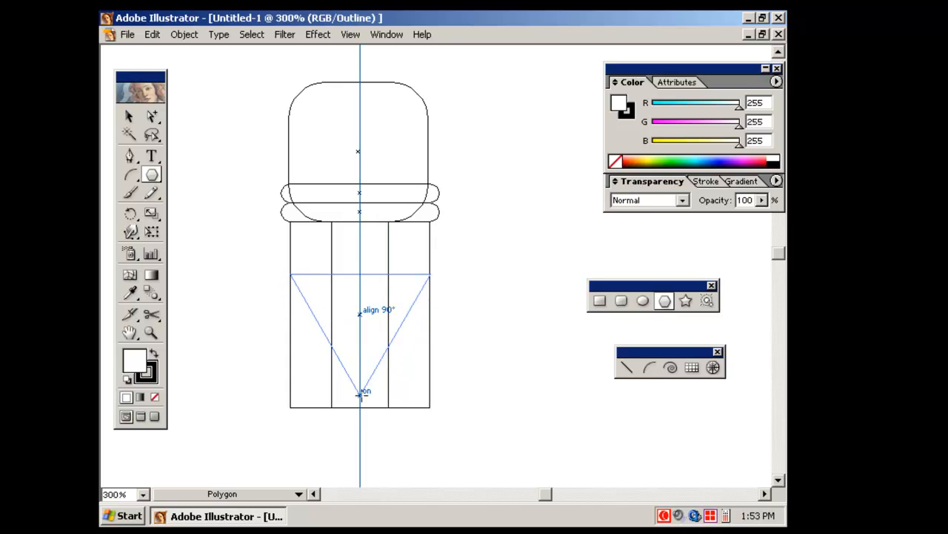
pyautogui.moveTo(359, 394); pyautogui.dragTo(360, 363)
pyautogui.press('space')
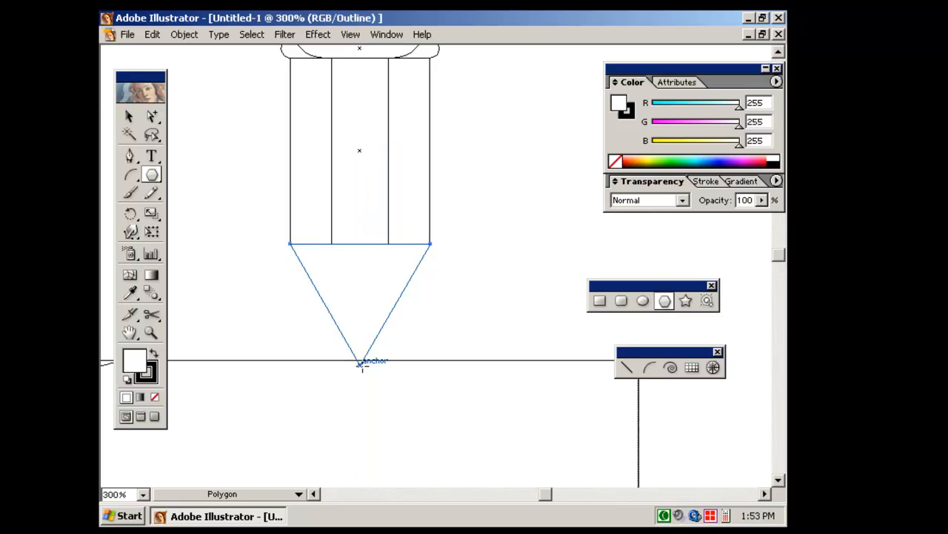
# Step: Select the triangle and make a copy uniformly scaled to 30% from its bottom tip to form the pencil lead
pyautogui.press('v')
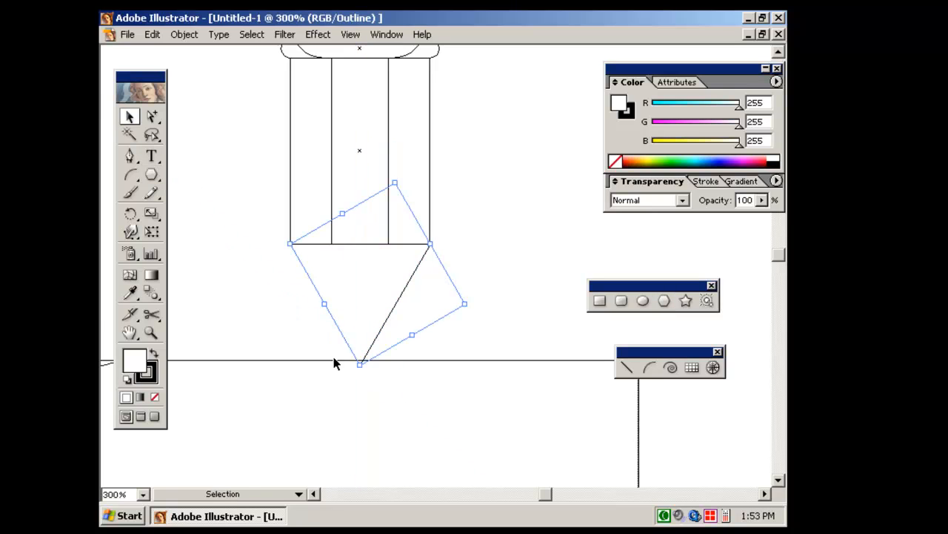
pyautogui.click(472, 260)
pyautogui.moveTo(333, 397); pyautogui.dragTo(404, 341)
pyautogui.click(379, 349)
pyautogui.click(357, 356)
pyautogui.click(332, 411)
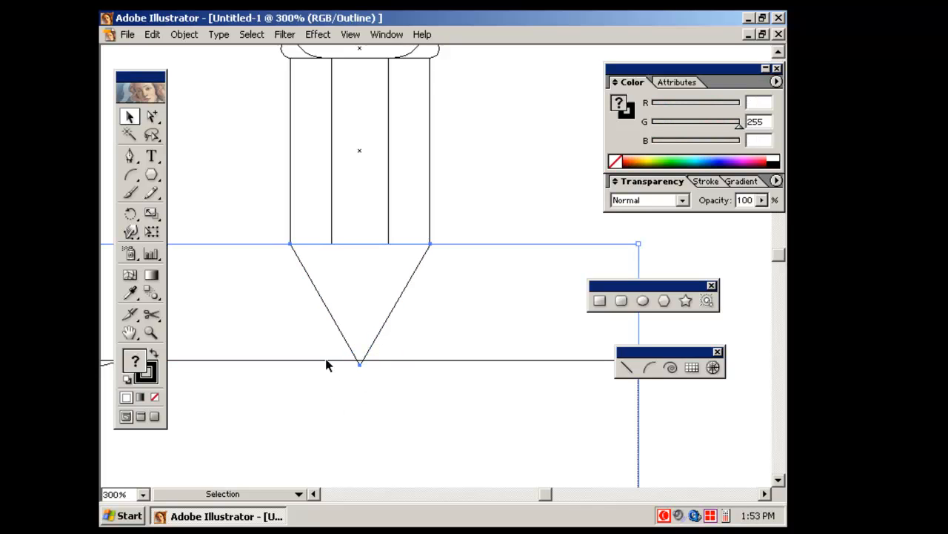
pyautogui.click(151, 215)
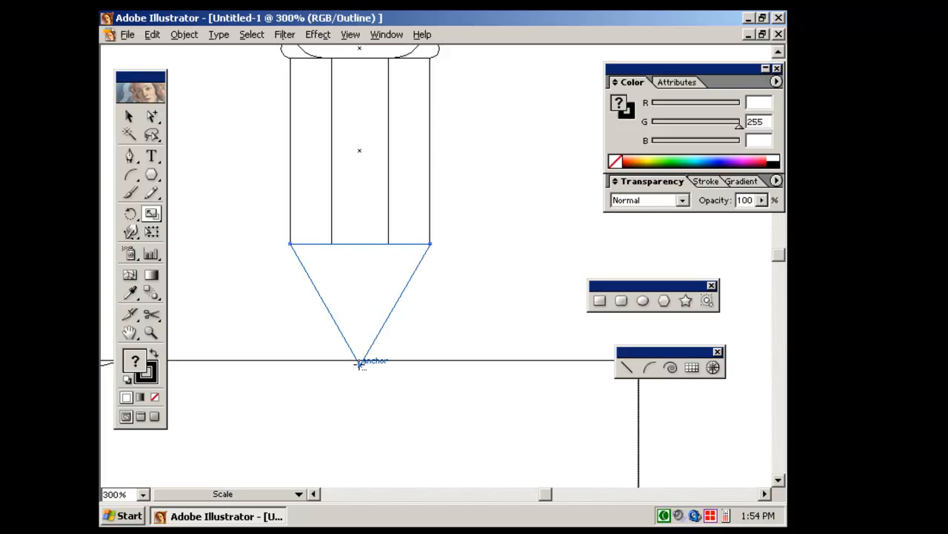
pyautogui.keyDown('alt'); pyautogui.click(360, 369); pyautogui.keyUp('alt')
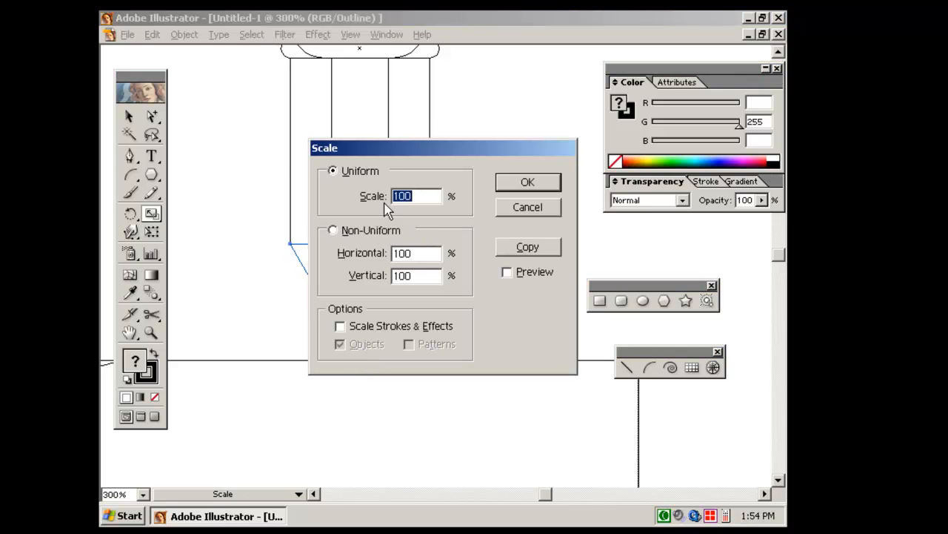
pyautogui.write('30')
pyautogui.moveTo(515, 153); pyautogui.dragTo(622, 155)
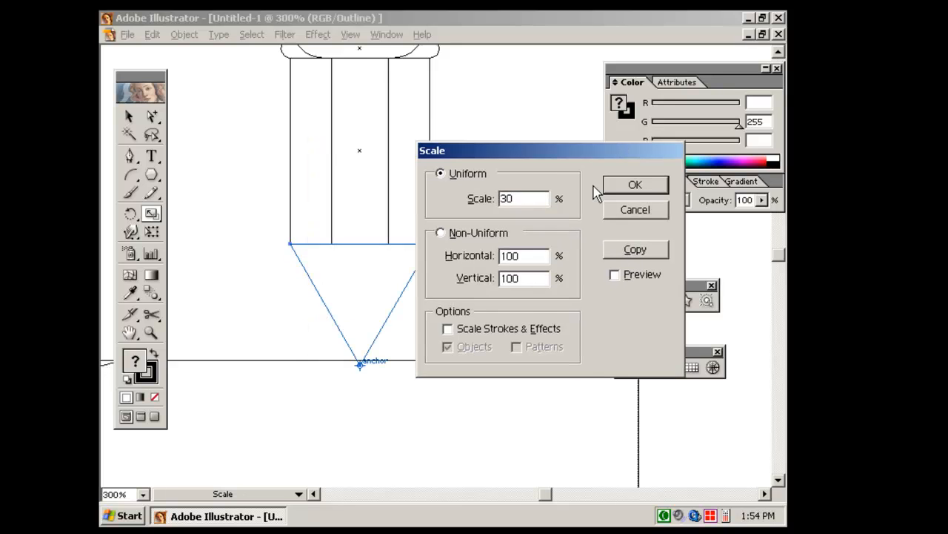
pyautogui.click(635, 250)
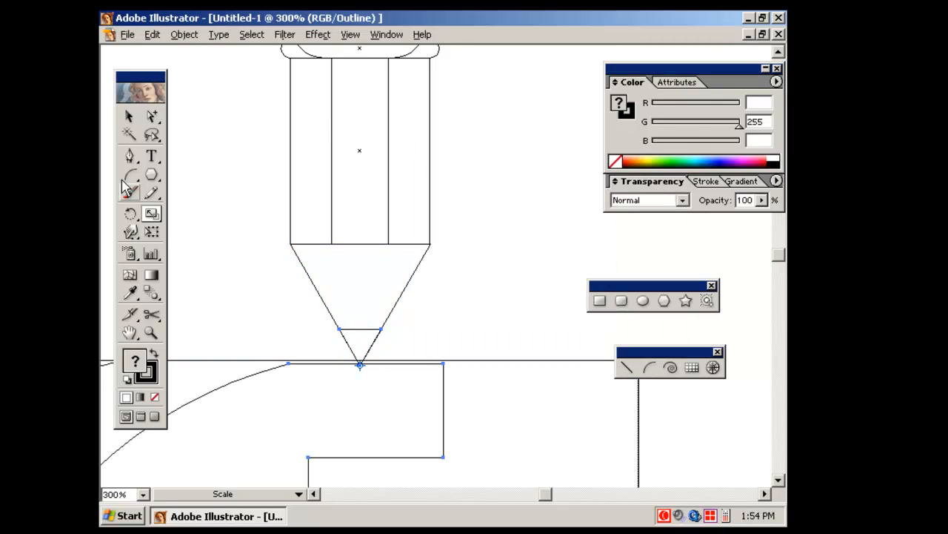
pyautogui.click(127, 116)
pyautogui.click(454, 302)
# Step: In Preview, select all the pencil's parts and move them up clear of the artwork below
pyautogui.press('space')
pyautogui.moveTo(466, 281); pyautogui.dragTo(553, 185)
pyautogui.moveTo(553, 218); pyautogui.dragTo(549, 372)
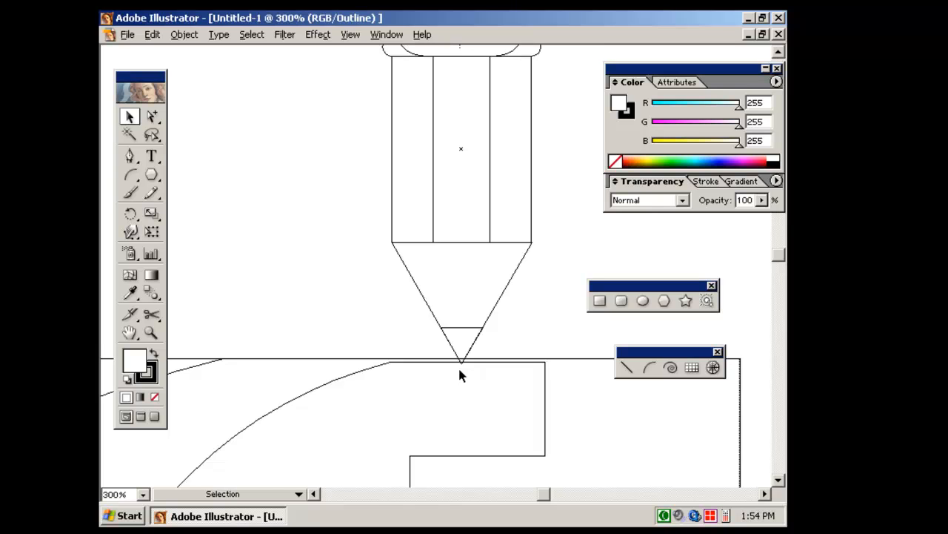
pyautogui.hotkey('ctrl', 'y')
pyautogui.press('space')
pyautogui.moveTo(368, 230)
pyautogui.mouseDown()
pyautogui.moveTo(430, 120)
pyautogui.moveTo(430, 98)
pyautogui.mouseUp()
pyautogui.press('space')
pyautogui.moveTo(363, 245); pyautogui.dragTo(297, 371)
pyautogui.scroll(2, 319, 231)
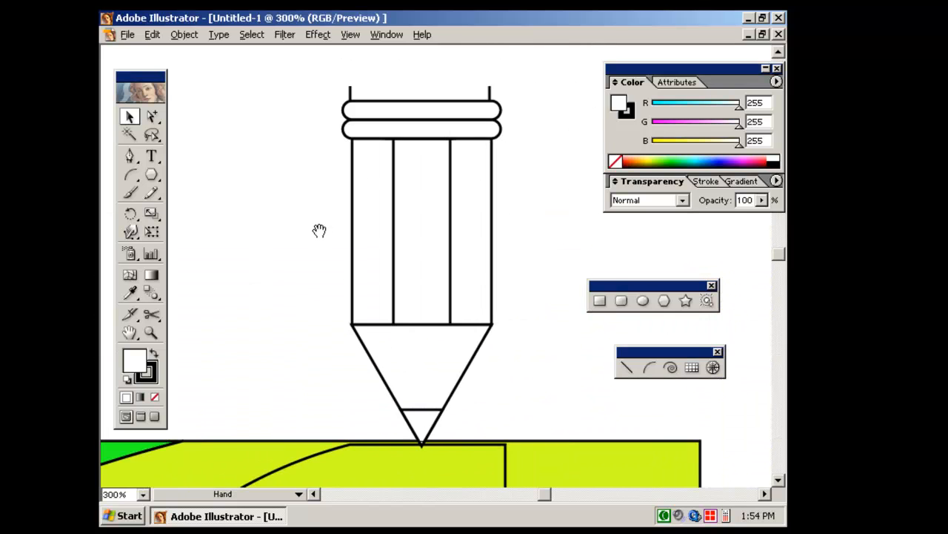
pyautogui.moveTo(314, 56); pyautogui.dragTo(495, 420)
pyautogui.press('space')
pyautogui.moveTo(441, 257); pyautogui.dragTo(440, 316)
pyautogui.moveTo(450, 227); pyautogui.dragTo(451, 131)
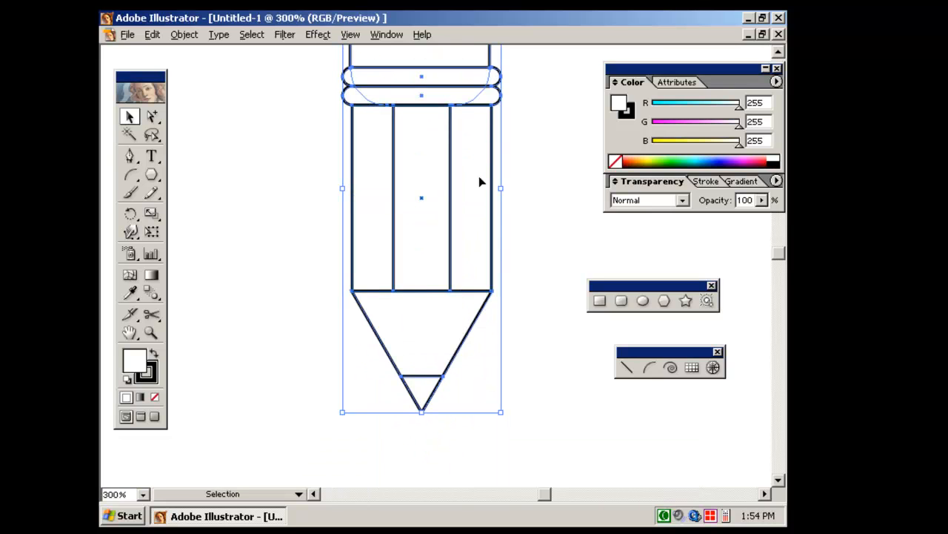
pyautogui.press('space')
pyautogui.moveTo(543, 206); pyautogui.dragTo(530, 276)
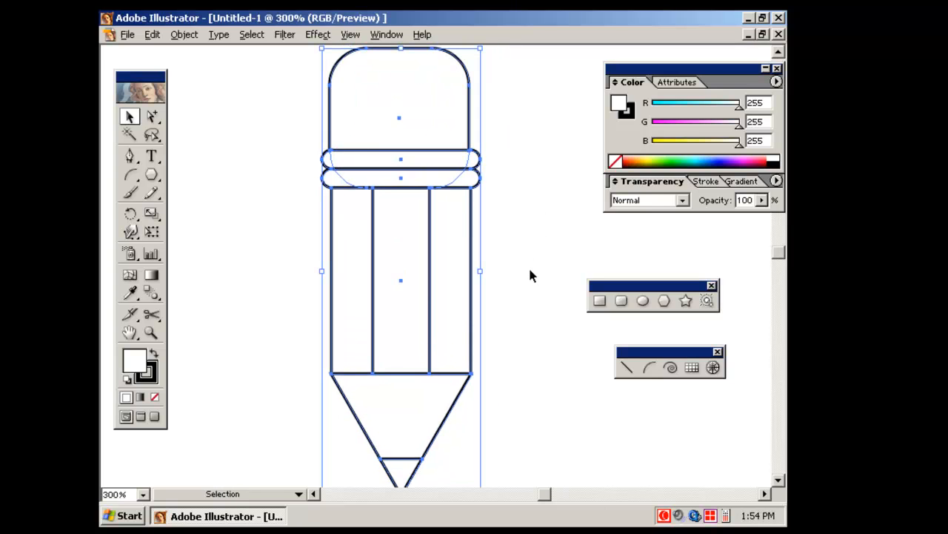
# Step: In Outline view, draw a square about 1.3 in wide centred on the pencil's striped body
pyautogui.hotkey('ctrl', 'y')
pyautogui.click(556, 170)
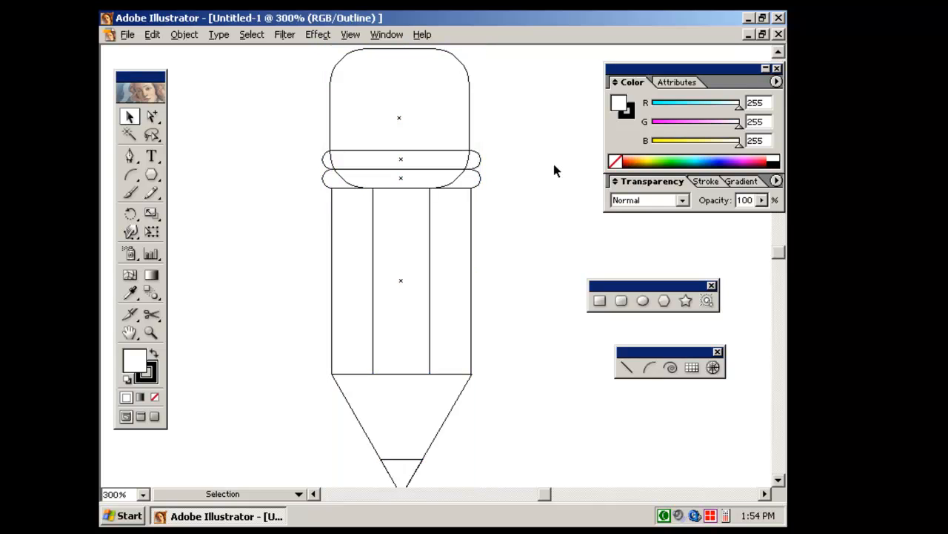
pyautogui.moveTo(158, 181)
pyautogui.mouseDown()
pyautogui.moveTo(202, 188)
pyautogui.moveTo(168, 178)
pyautogui.mouseUp()
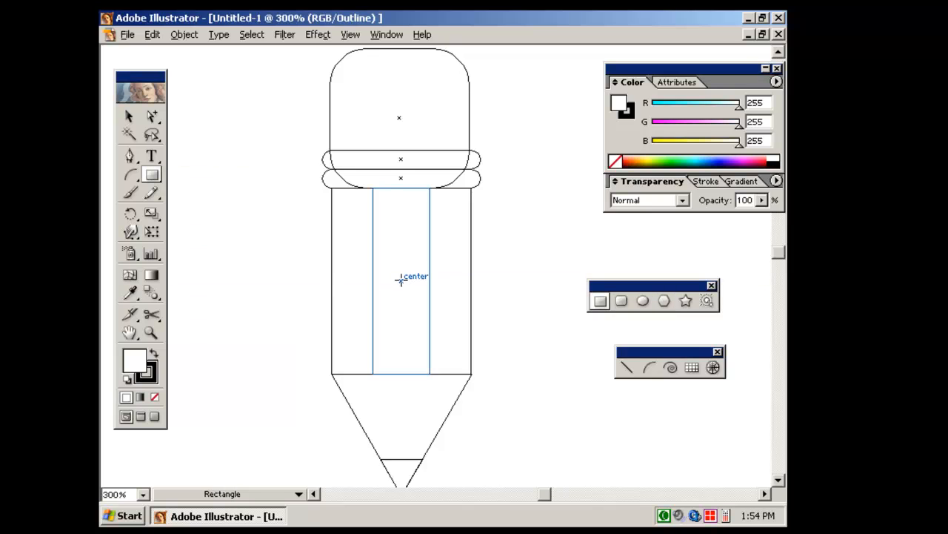
pyautogui.moveTo(400, 279); pyautogui.dragTo(521, 401)
pyautogui.click(129, 117)
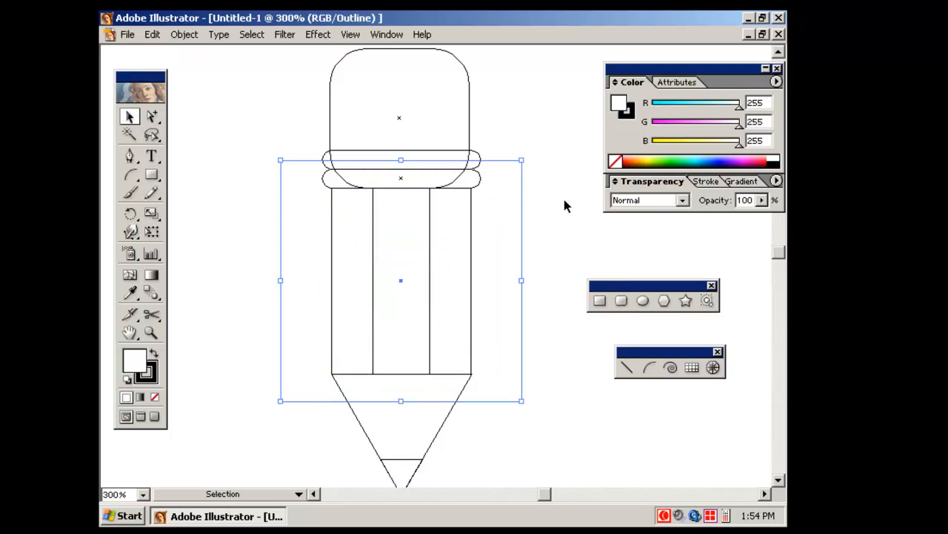
# Step: Show the Transform palette and set the square's width and height to 2.25 in from its centre
pyautogui.click(397, 36)
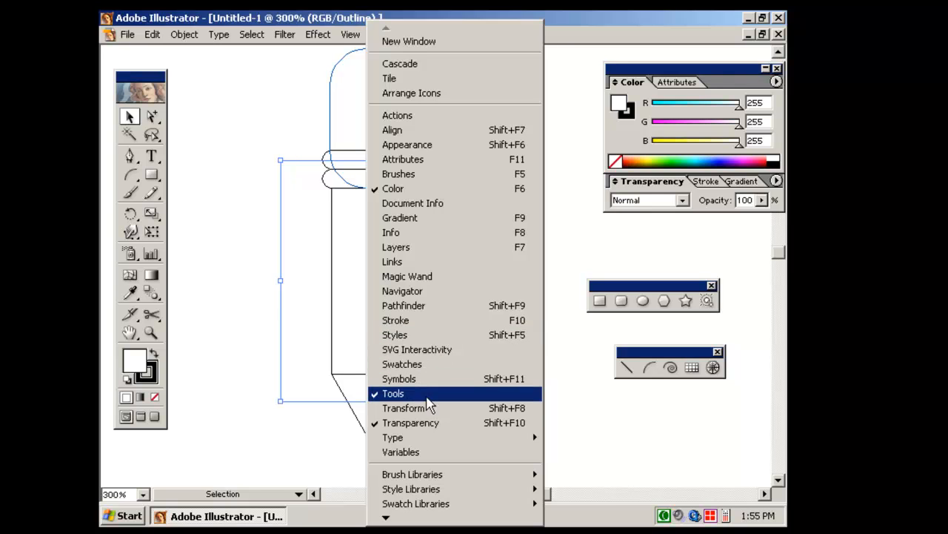
pyautogui.click(432, 413)
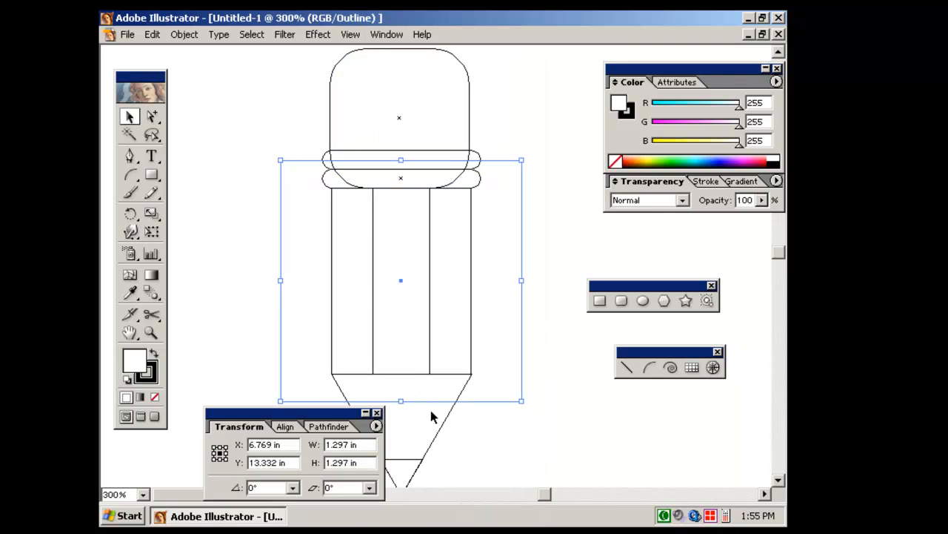
pyautogui.moveTo(334, 421); pyautogui.dragTo(531, 261)
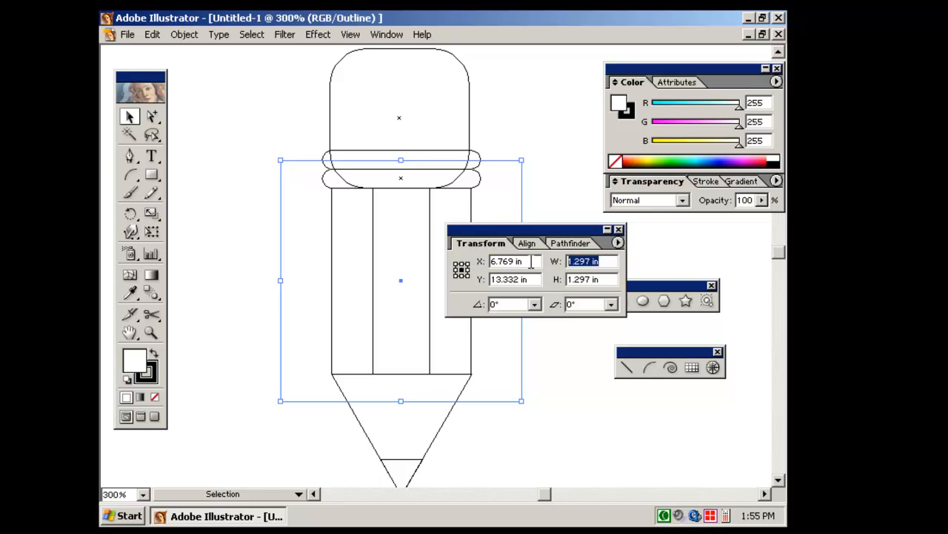
pyautogui.write('2.25')
pyautogui.press('Tab')
pyautogui.write('2')
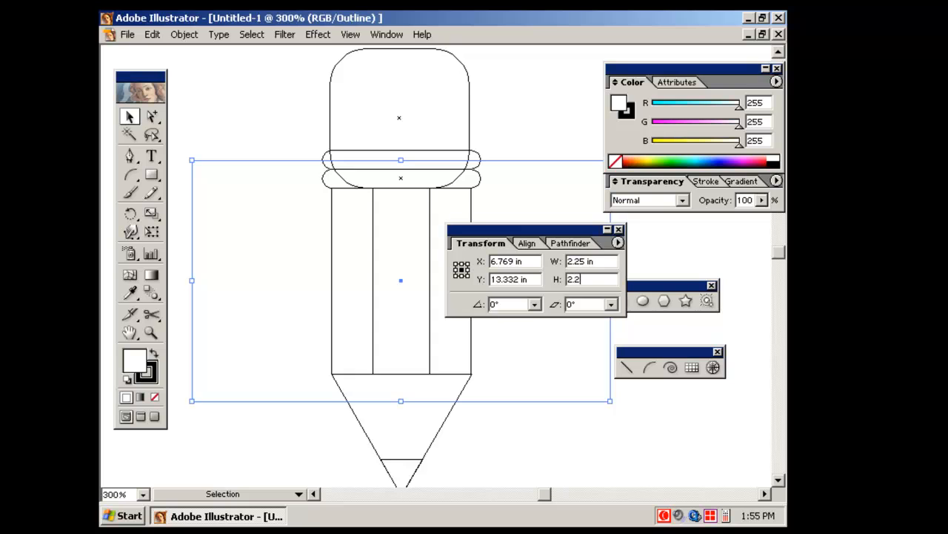
pyautogui.press('Return')
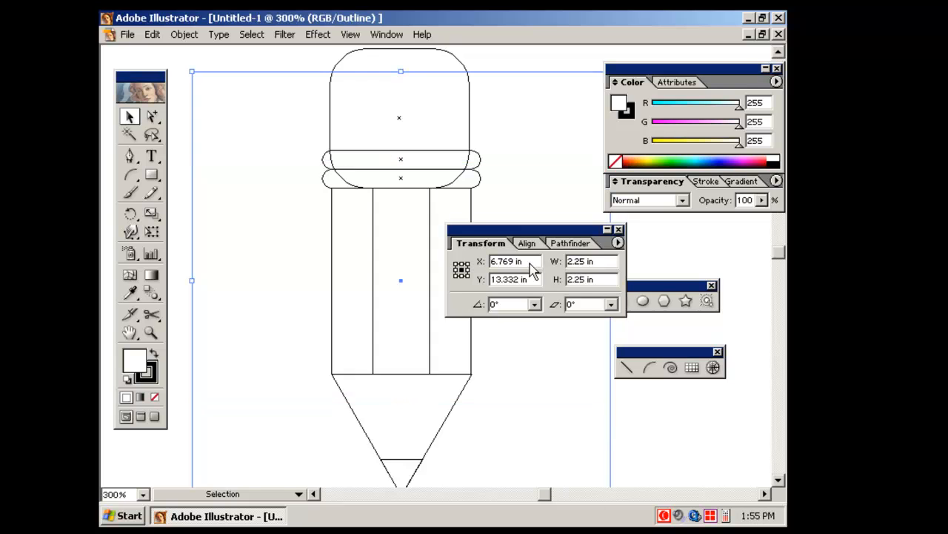
# Step: Set the square's width and height to 1.5 in, keeping its centre on the pencil body
pyautogui.click(130, 121)
pyautogui.click(527, 180)
pyautogui.click(400, 281)
pyautogui.moveTo(601, 264); pyautogui.dragTo(567, 262)
pyautogui.write('1.5')
pyautogui.press('Tab')
pyautogui.write('1')
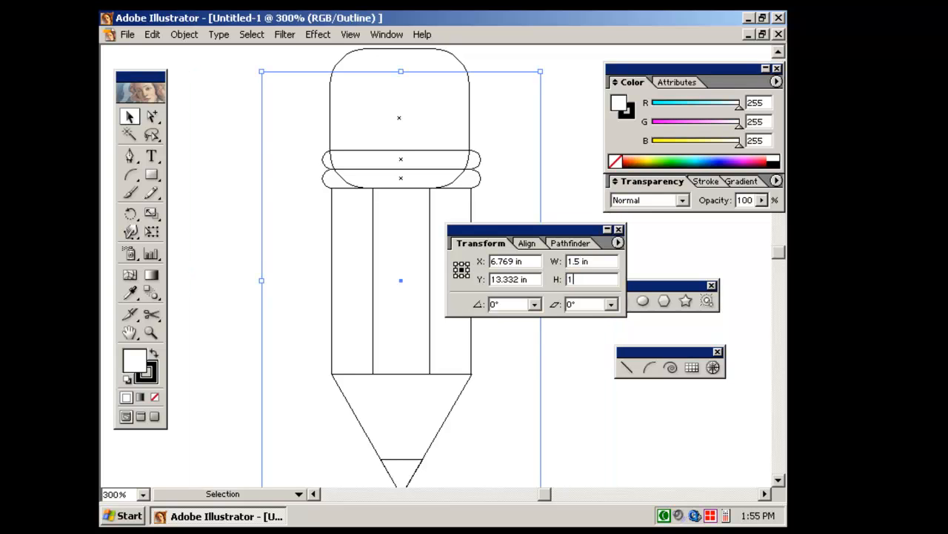
pyautogui.press('Return')
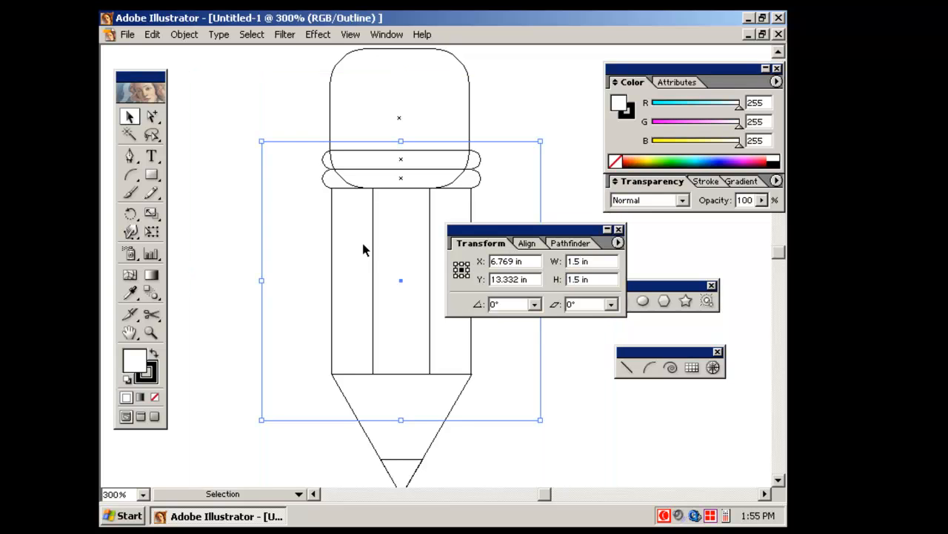
# Step: Paste a copy of the square in front and set the copy's width and height to 2.25 in
pyautogui.click(127, 119)
pyautogui.click(152, 34)
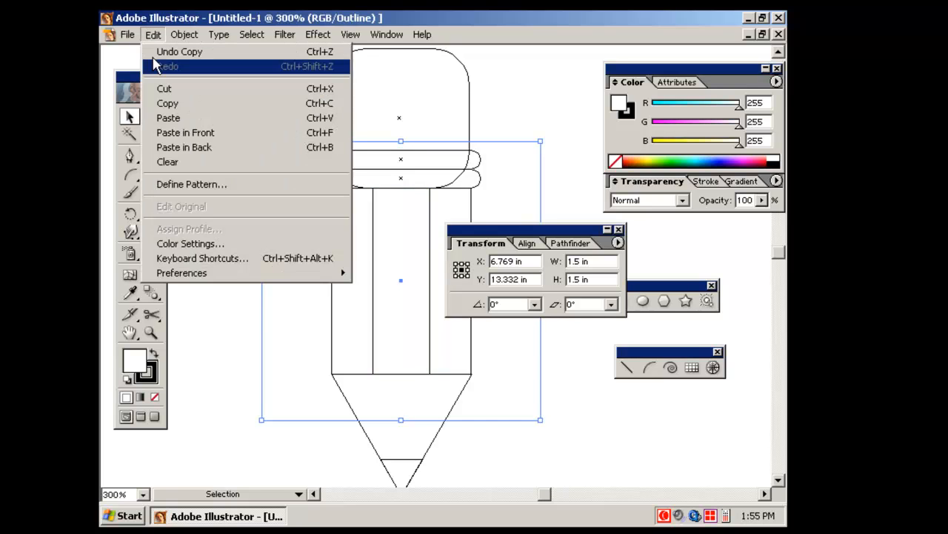
pyautogui.click(191, 132)
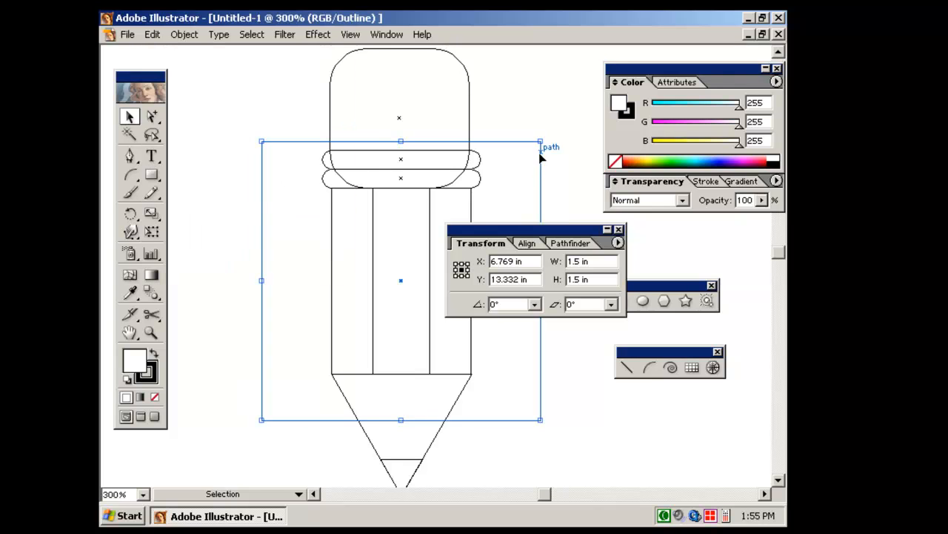
pyautogui.moveTo(591, 261); pyautogui.dragTo(524, 263)
pyautogui.write('2.25')
pyautogui.press('Tab')
pyautogui.write('2.')
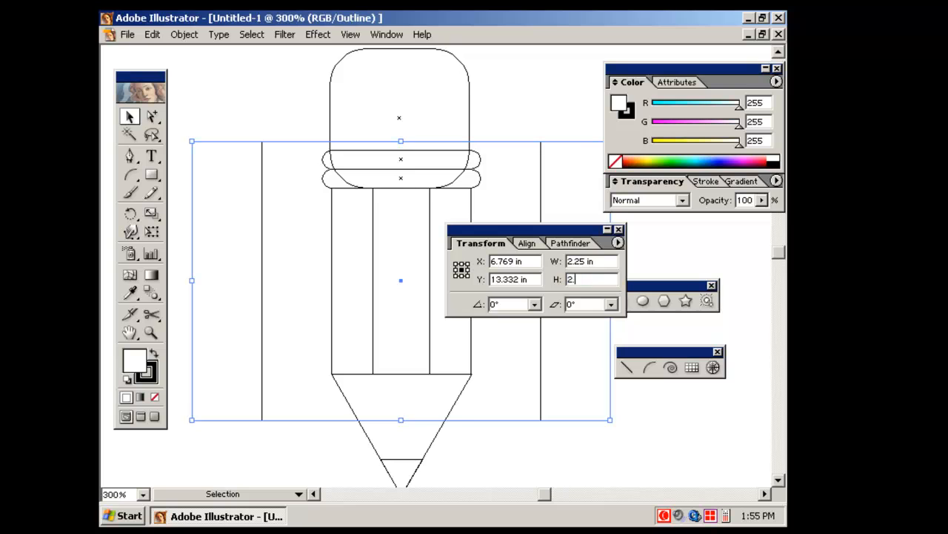
pyautogui.write('25')
pyautogui.press('Return')
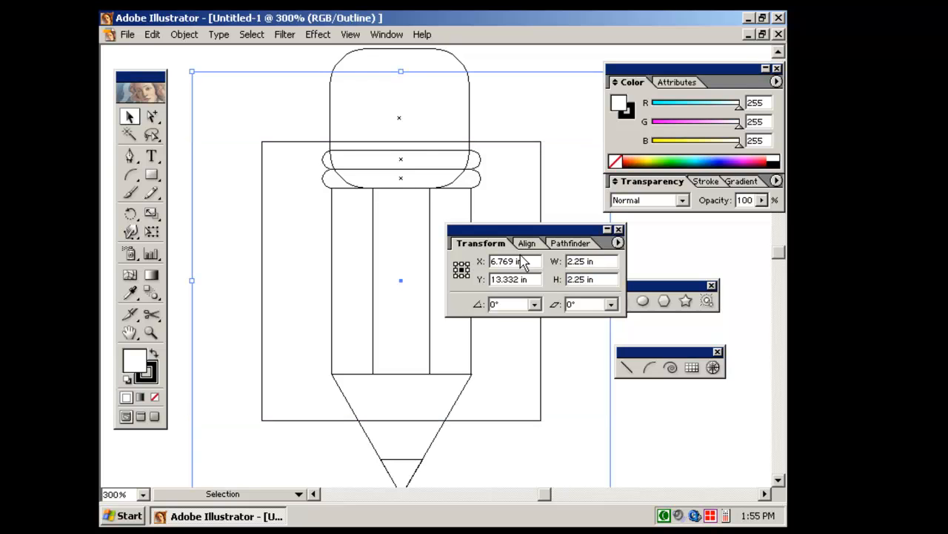
# Step: Select both squares, close the Transform palette and rotate the squares together by 45° into diamonds around the pencil
pyautogui.click(541, 144)
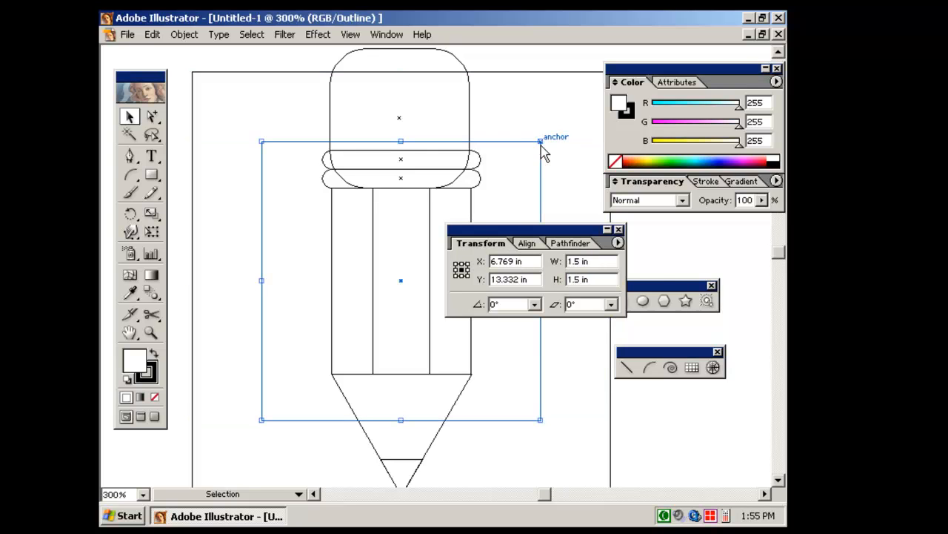
pyautogui.rightClick(545, 152)
pyautogui.moveTo(567, 305)
pyautogui.click(437, 306)
pyautogui.click(670, 234)
pyautogui.moveTo(500, 62); pyautogui.dragTo(547, 167)
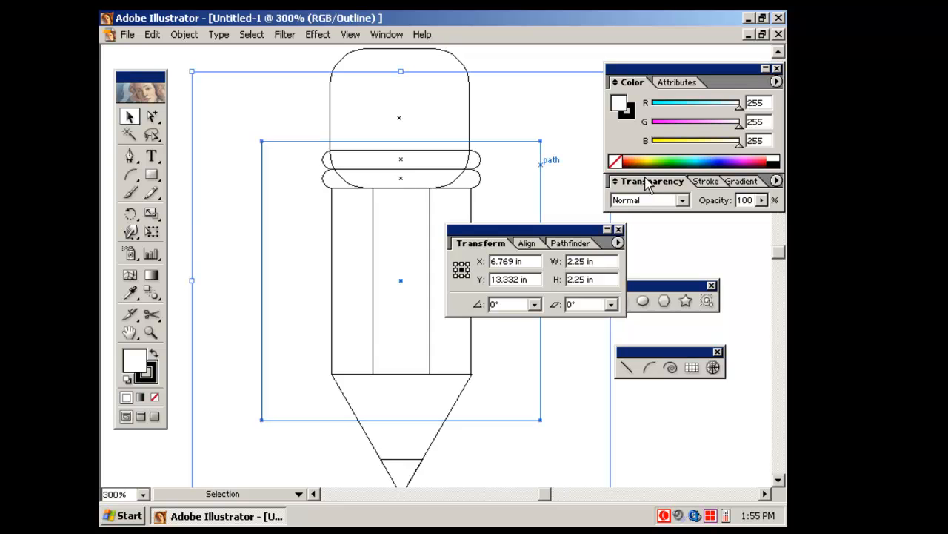
pyautogui.hotkey('ctrl', '-')
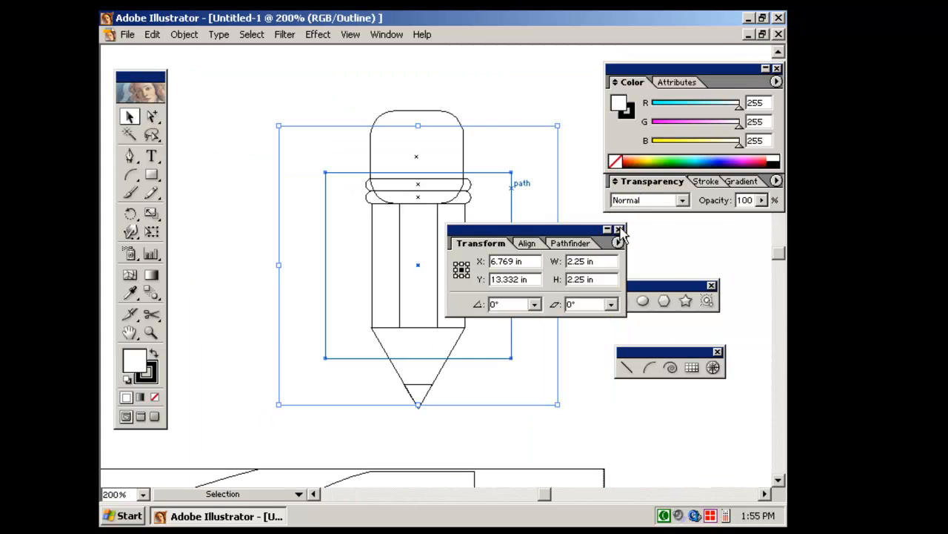
pyautogui.click(618, 229)
pyautogui.moveTo(563, 122); pyautogui.dragTo(566, 292)
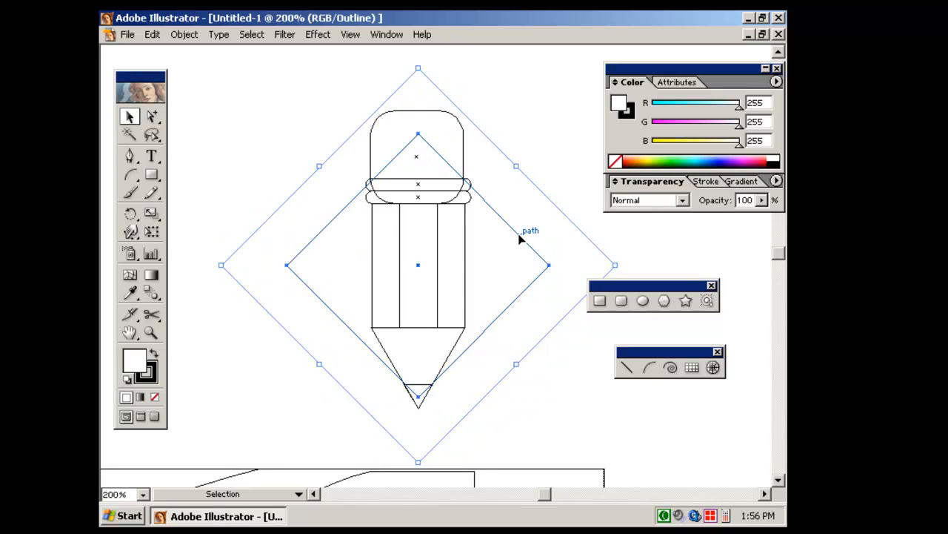
pyautogui.hotkey('ctrl', '-')
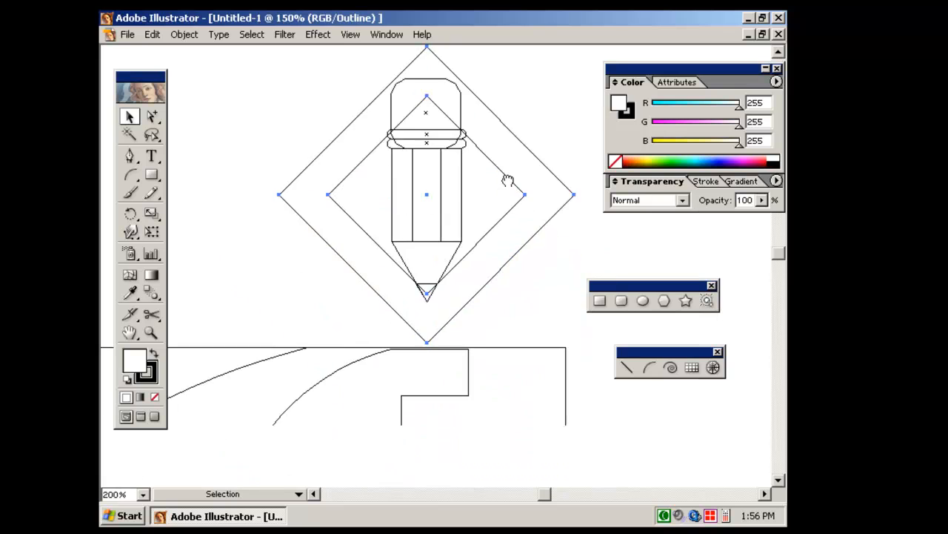
# Step: Move the pencil and both diamonds together up and away from the other line drawings beneath them
pyautogui.moveTo(512, 248); pyautogui.dragTo(524, 303)
pyautogui.moveTo(291, 135); pyautogui.dragTo(560, 400)
pyautogui.moveTo(392, 213)
pyautogui.mouseDown()
pyautogui.moveTo(396, 356)
pyautogui.moveTo(435, 214)
pyautogui.moveTo(408, 97)
pyautogui.mouseUp()
pyautogui.moveTo(349, 91)
pyautogui.mouseDown()
pyautogui.moveTo(349, 329)
pyautogui.moveTo(349, 310)
pyautogui.mouseUp()
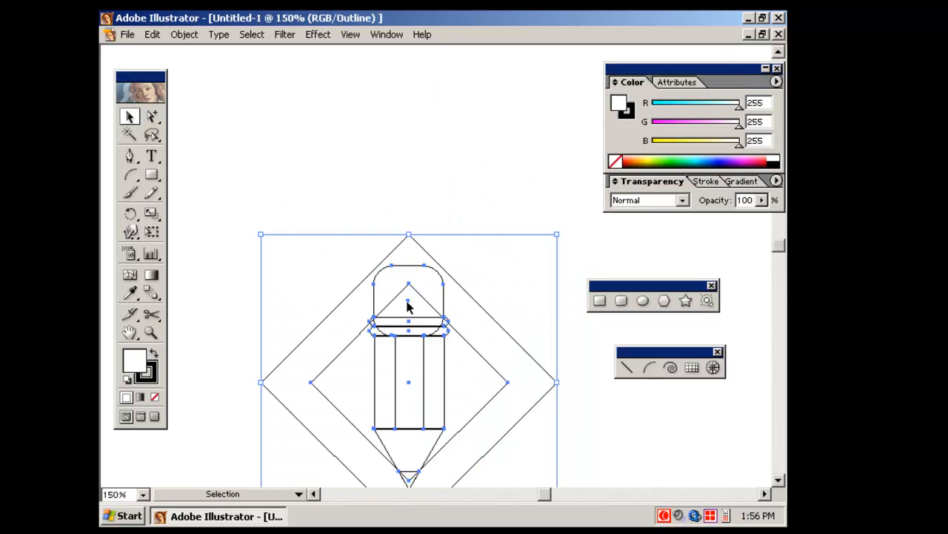
pyautogui.moveTo(410, 288); pyautogui.dragTo(388, 127)
pyautogui.click(565, 155)
# Step: Select the two diamonds and move them straight down until their shared centre sits on the pencil's tip
pyautogui.moveTo(288, 83); pyautogui.dragTo(508, 326)
pyautogui.moveTo(541, 175); pyautogui.dragTo(475, 255)
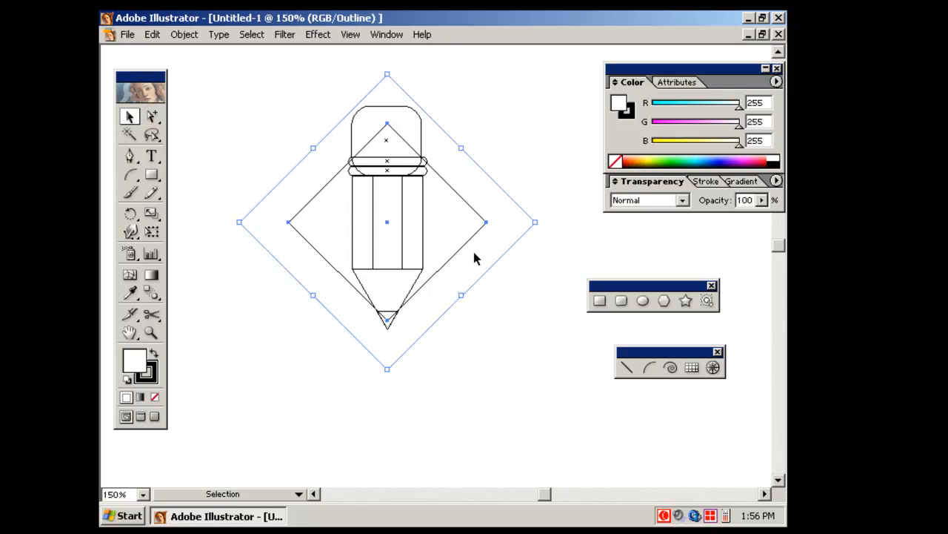
pyautogui.moveTo(388, 223); pyautogui.dragTo(398, 334)
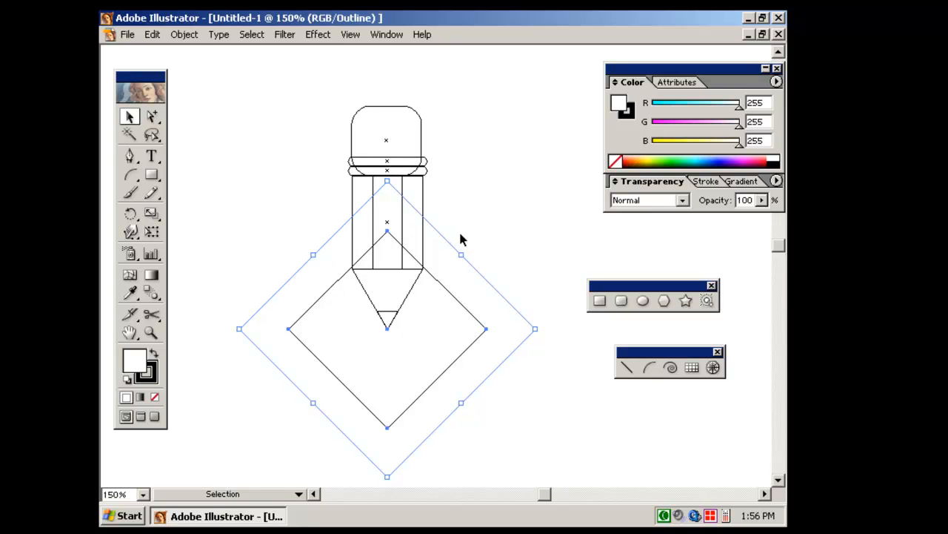
# Step: Switch to Preview view and send both diamonds to the back, behind the pencil
pyautogui.hotkey('ctrl', 'y')
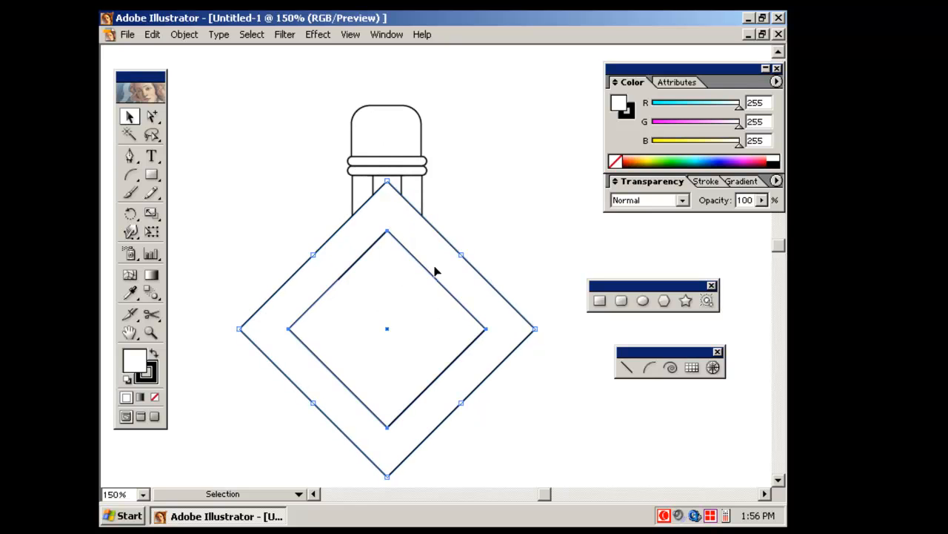
pyautogui.click(551, 275)
pyautogui.click(526, 320)
pyautogui.keyDown('shift'); pyautogui.click(458, 339); pyautogui.keyUp('shift')
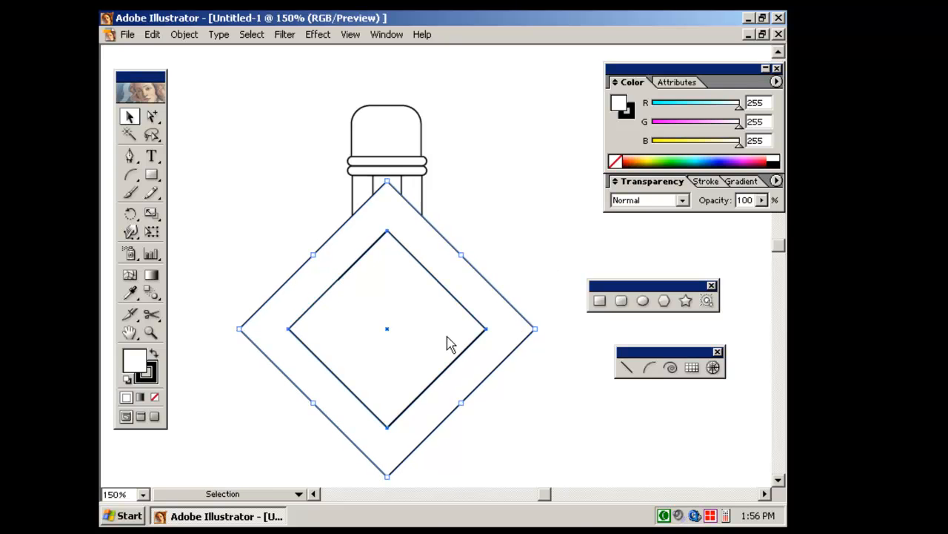
pyautogui.rightClick(450, 344)
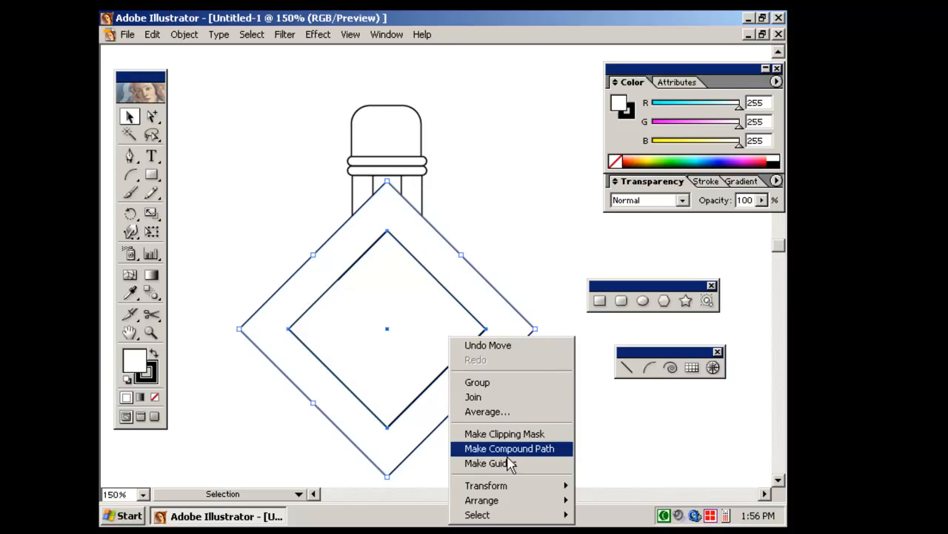
pyautogui.moveTo(512, 504)
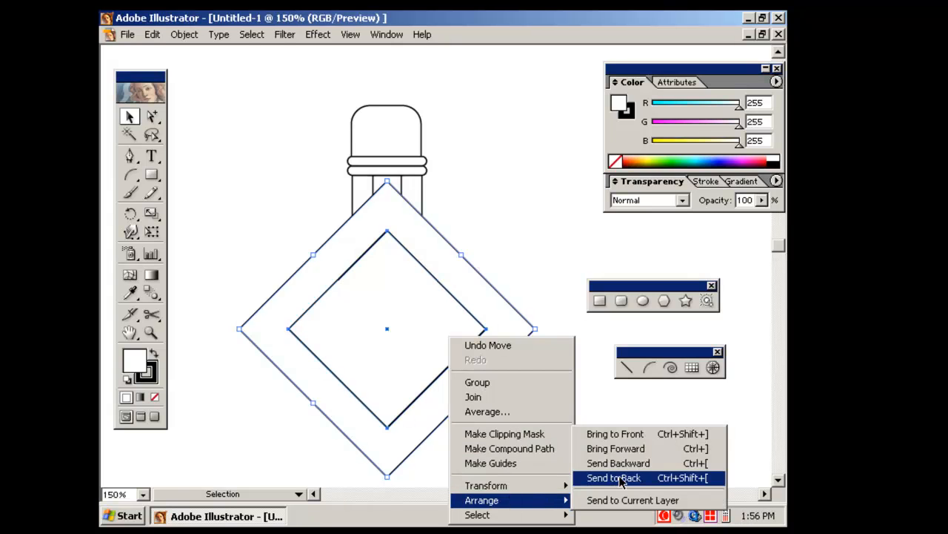
pyautogui.click(619, 479)
pyautogui.click(436, 305)
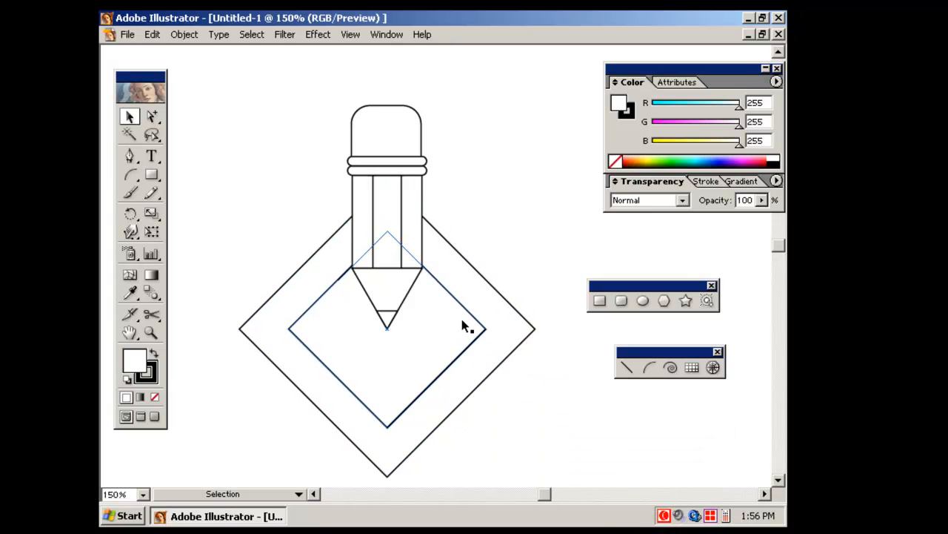
pyautogui.click(404, 280)
pyautogui.click(422, 221)
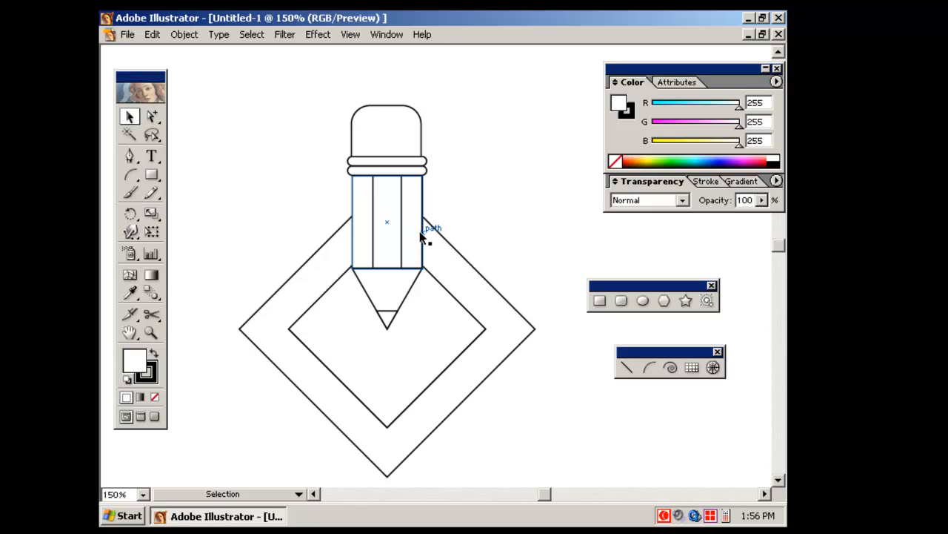
pyautogui.click(406, 243)
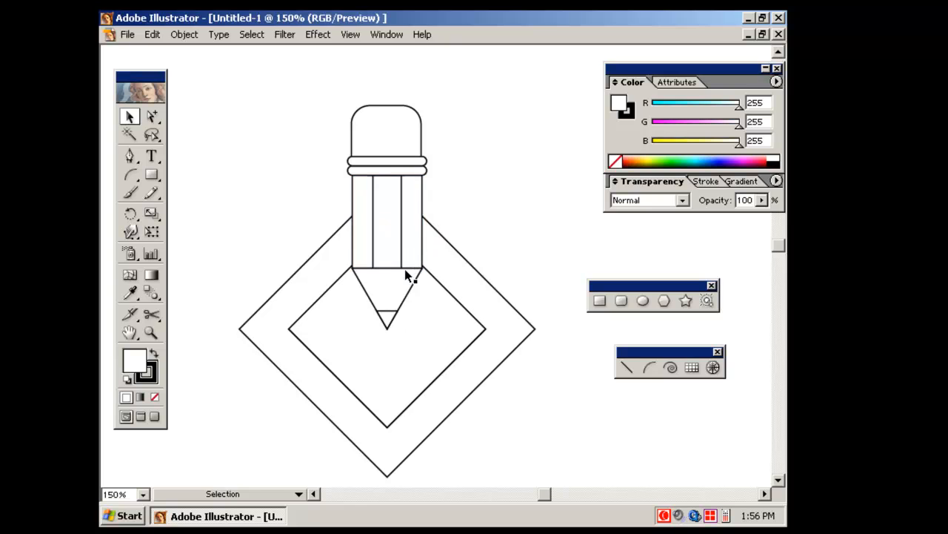
# Step: Fill the outer and inner diamonds with pale yellow by lowering the blue value of each
pyautogui.click(503, 296)
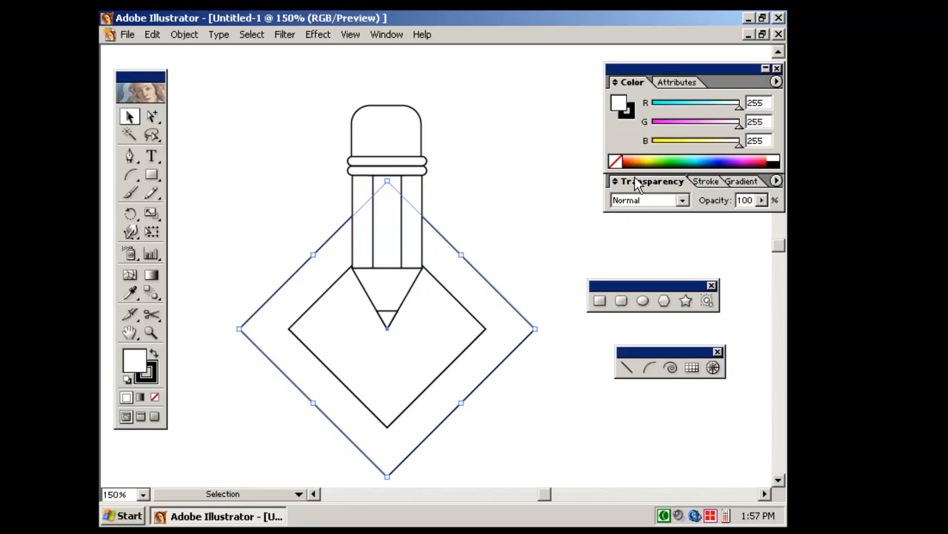
pyautogui.click(709, 141)
pyautogui.click(468, 322)
pyautogui.click(725, 141)
# Step: Fill the pencil's sharpened triangle with pale pink and its small lead tip with black
pyautogui.click(420, 274)
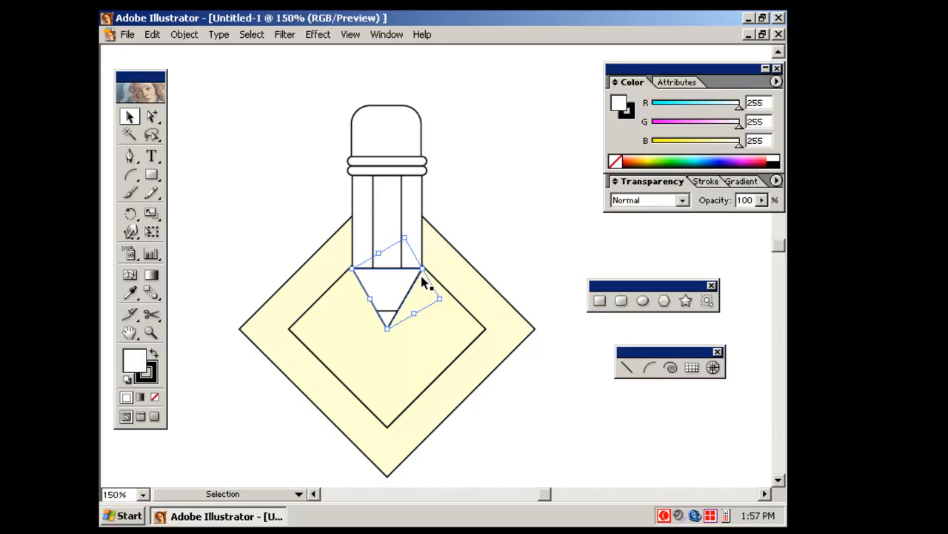
pyautogui.click(723, 122)
pyautogui.click(395, 314)
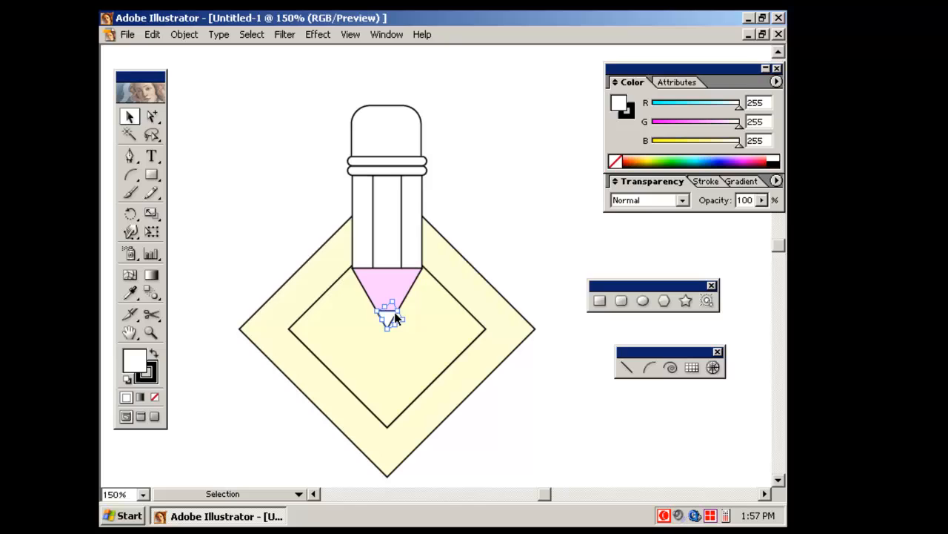
pyautogui.click(778, 160)
# Step: Fill the pencil body with pale lavender and its centre stripe with light cyan
pyautogui.click(409, 229)
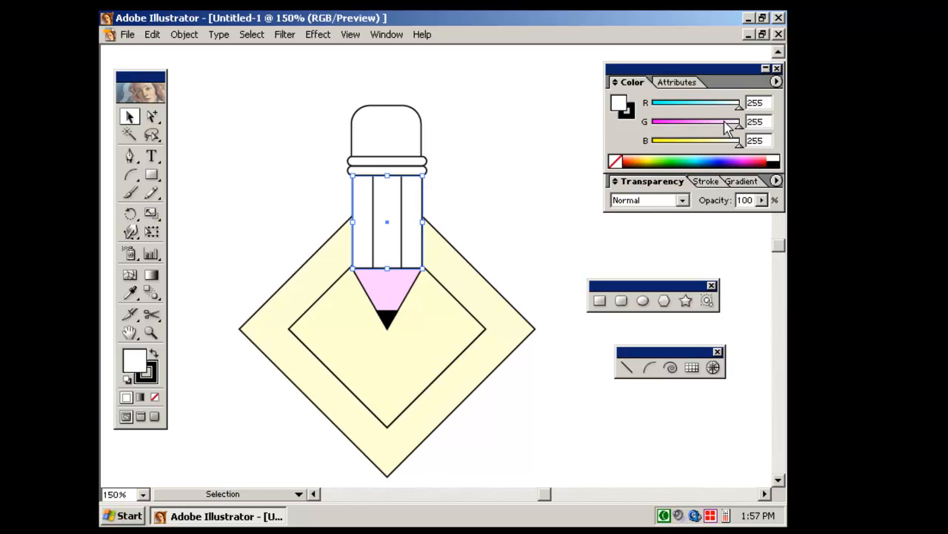
pyautogui.click(729, 122)
pyautogui.click(726, 105)
pyautogui.click(393, 236)
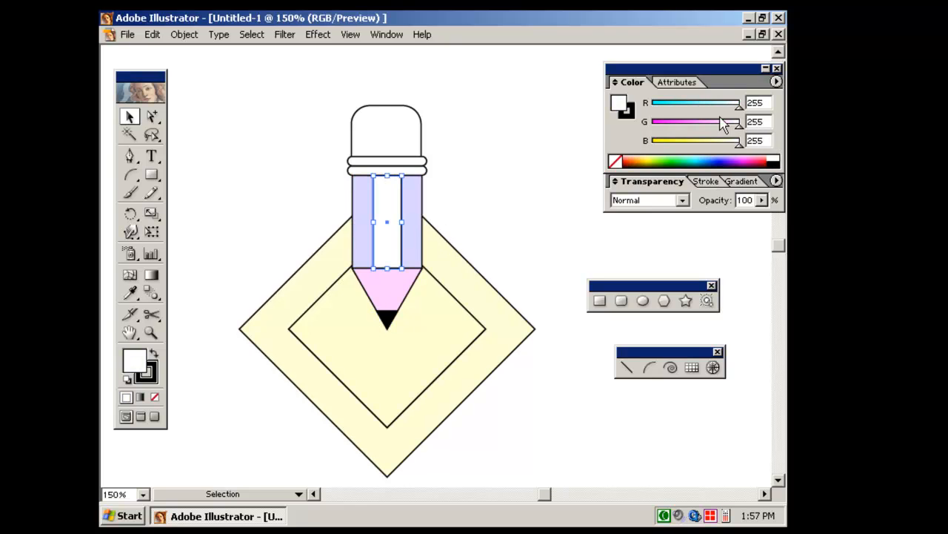
pyautogui.click(712, 108)
pyautogui.click(718, 107)
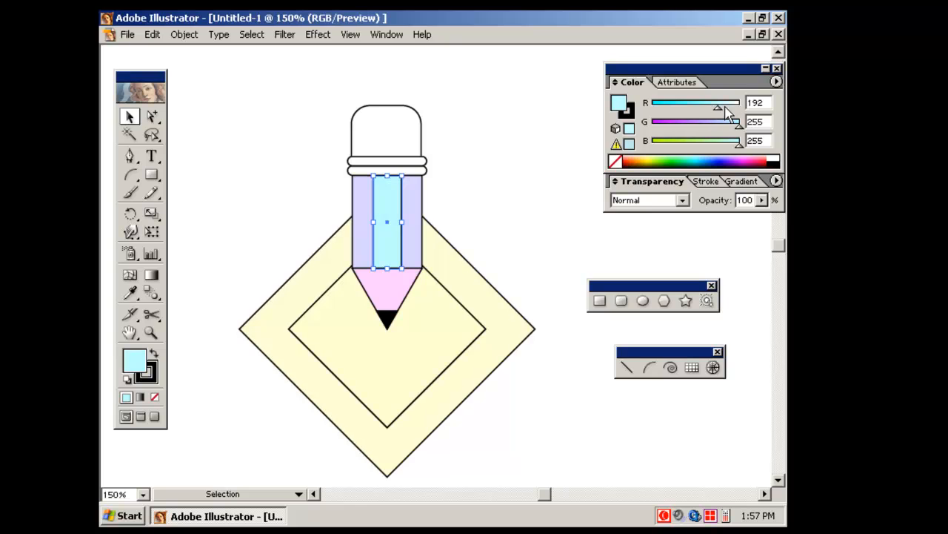
# Step: Fill the lower band beneath the eraser with red, using RGB 255, 33, 98
pyautogui.click(420, 173)
pyautogui.moveTo(701, 123); pyautogui.dragTo(663, 123)
pyautogui.click(688, 145)
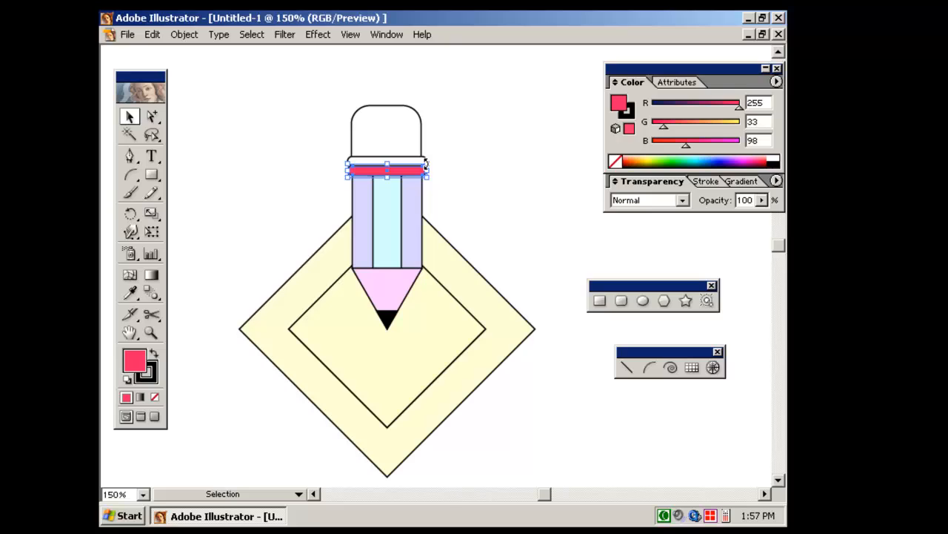
# Step: Recolour the upper band beneath the eraser, matching it to the lower band's red with the Eyedropper
pyautogui.click(424, 159)
pyautogui.click(684, 123)
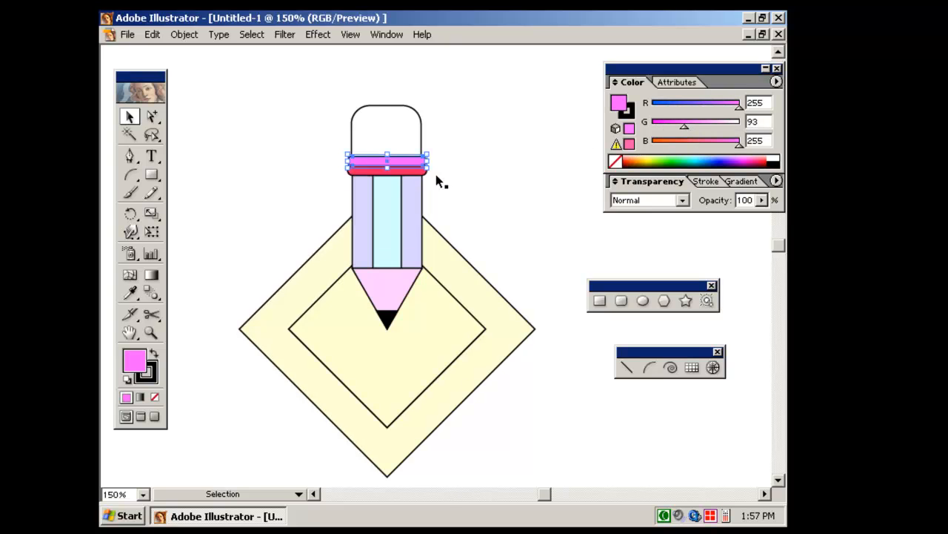
pyautogui.click(130, 292)
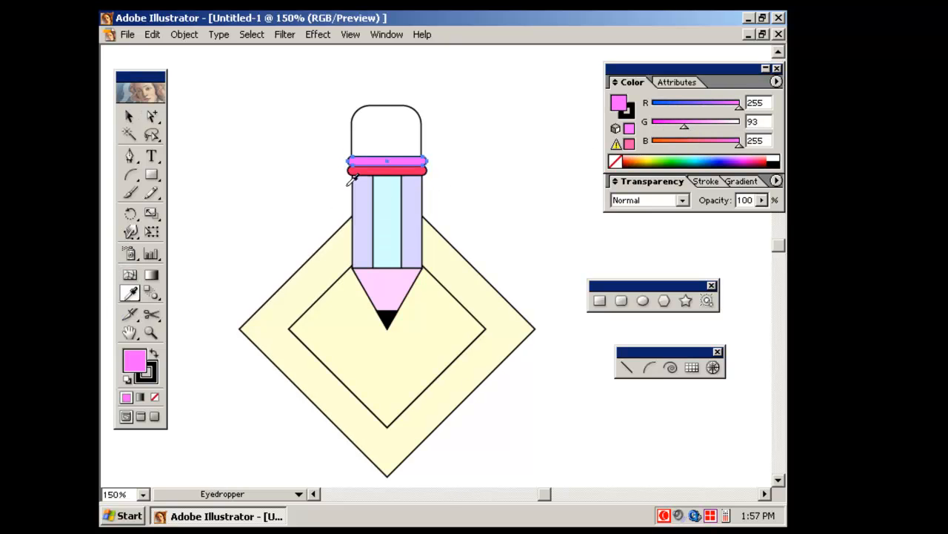
pyautogui.click(367, 165)
# Step: Fill the pencil's rounded eraser with light cyan by setting its red value to 210
pyautogui.click(128, 116)
pyautogui.click(221, 112)
pyautogui.moveTo(384, 127); pyautogui.dragTo(387, 127)
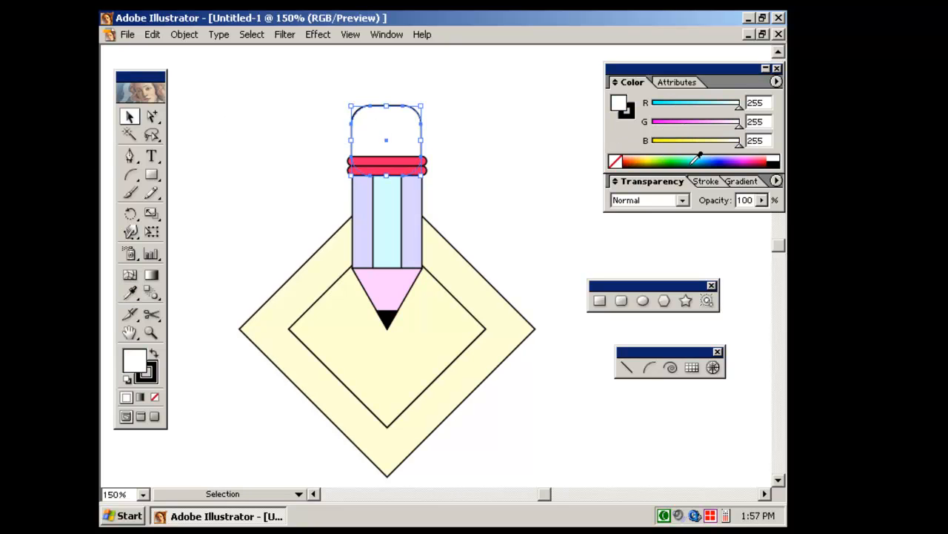
pyautogui.moveTo(738, 106); pyautogui.dragTo(724, 107)
pyautogui.click(472, 232)
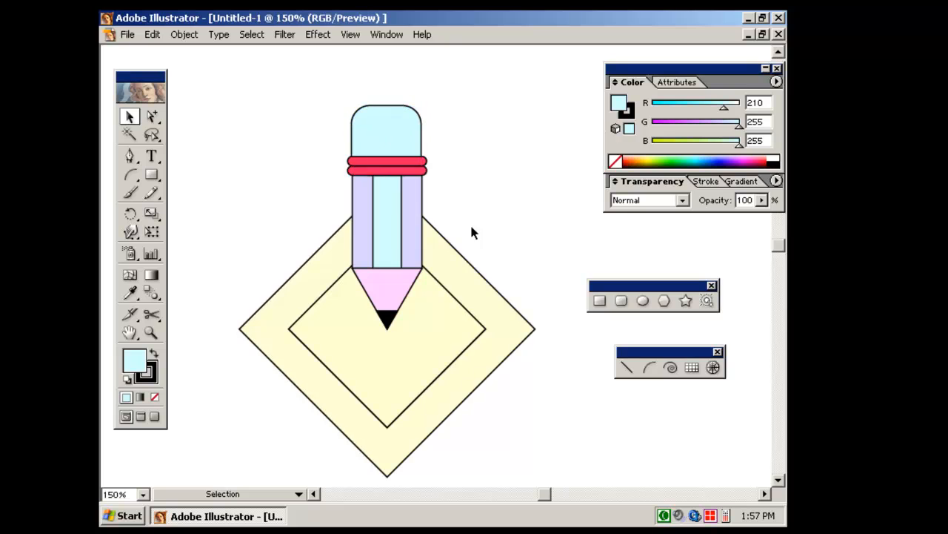
# Step: Lighten the inner diamond's fill to off-white with a blue value of 250
pyautogui.click(395, 351)
pyautogui.moveTo(724, 142); pyautogui.dragTo(739, 142)
pyautogui.click(514, 207)
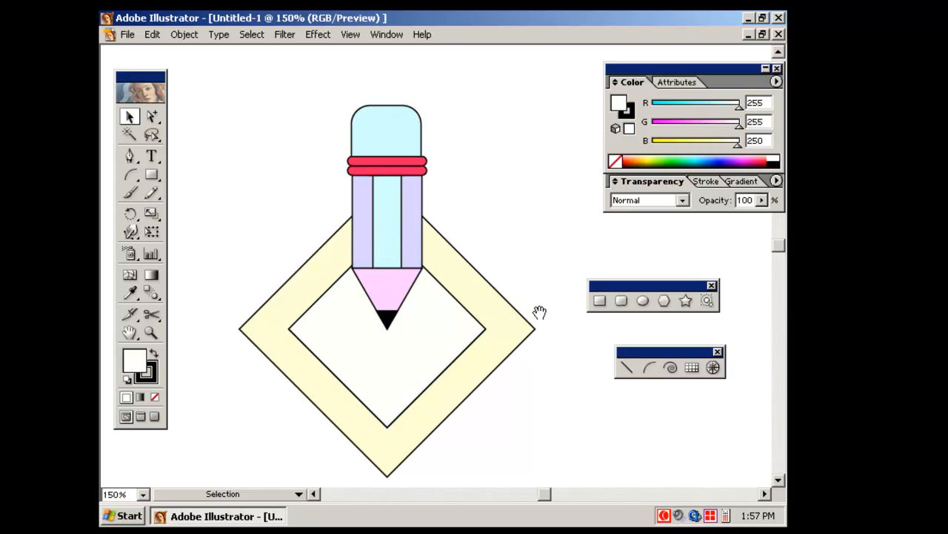
# Step: Draw a nine-pointed star with shallow points in the empty area beside the diamonds
pyautogui.scroll(-1, 526, 263)
pyautogui.moveTo(148, 178); pyautogui.dragTo(254, 180)
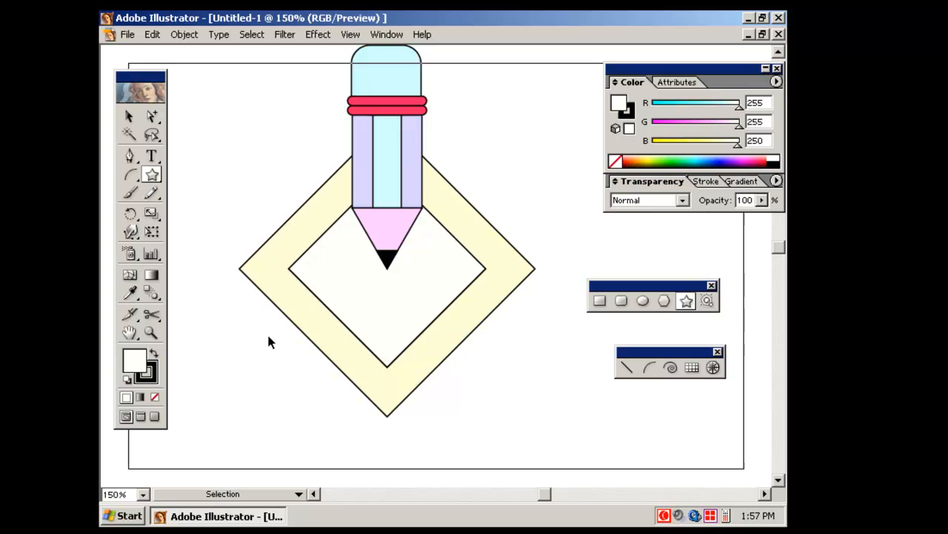
pyautogui.hotkey('ctrl', '+')
pyautogui.press('space')
pyautogui.moveTo(441, 314); pyautogui.dragTo(625, 375)
pyautogui.moveTo(274, 263)
pyautogui.mouseDown()
pyautogui.moveTo(307, 305)
pyautogui.moveTo(288, 308)
pyautogui.mouseUp()
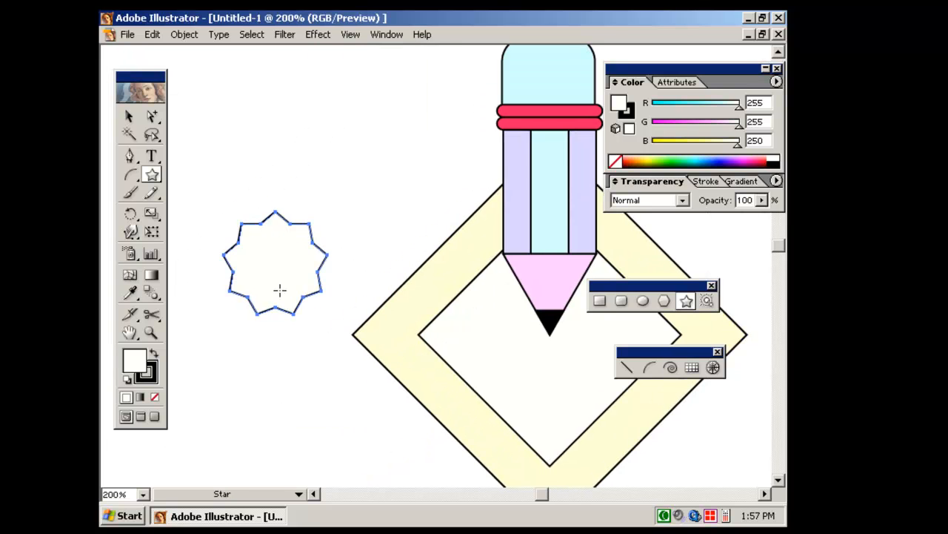
# Step: Show the star's centre point through its attributes and draw a circle from that centre inside the star
pyautogui.moveTo(152, 174); pyautogui.dragTo(213, 180)
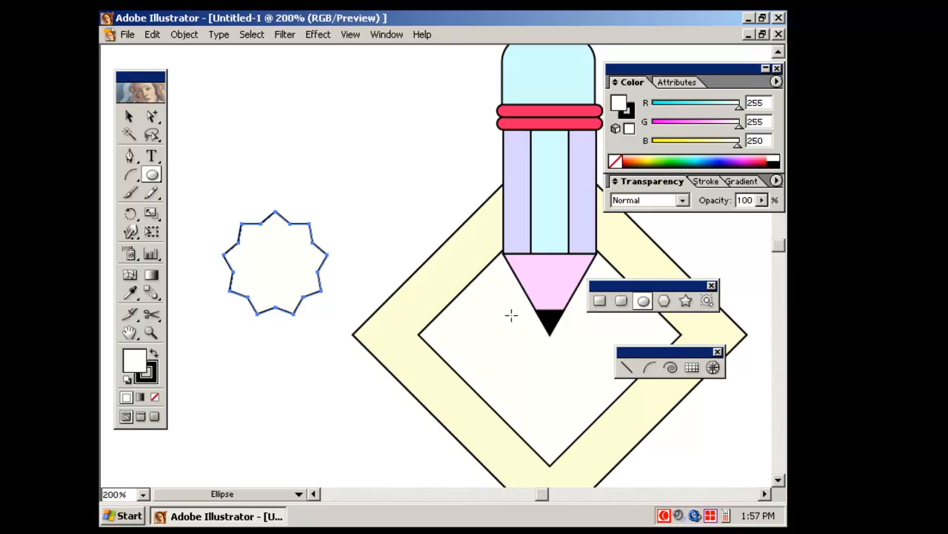
pyautogui.click(388, 34)
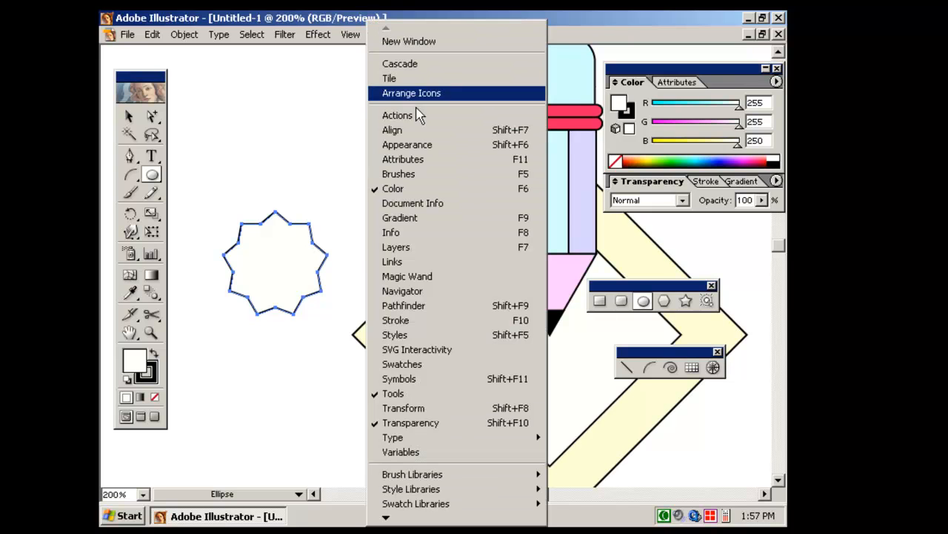
pyautogui.click(433, 159)
pyautogui.click(633, 124)
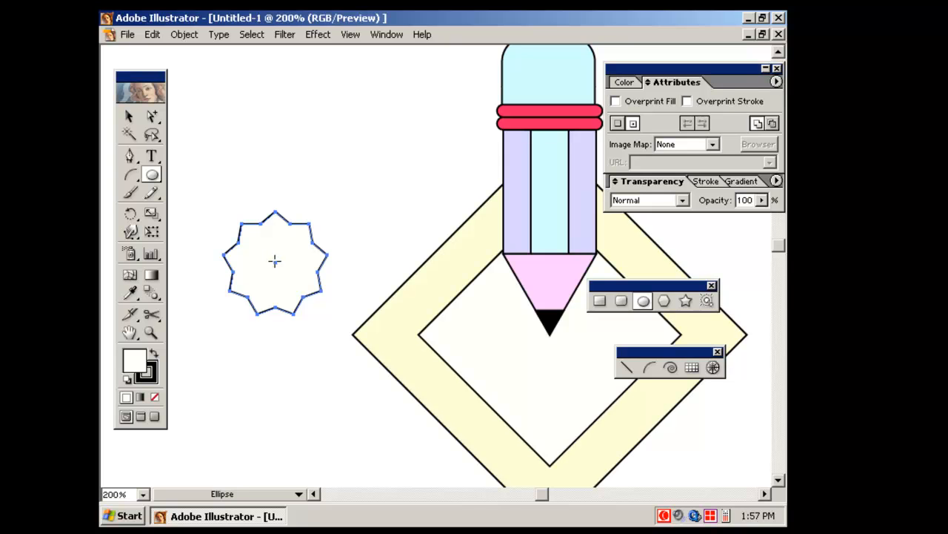
pyautogui.press('ctrl')
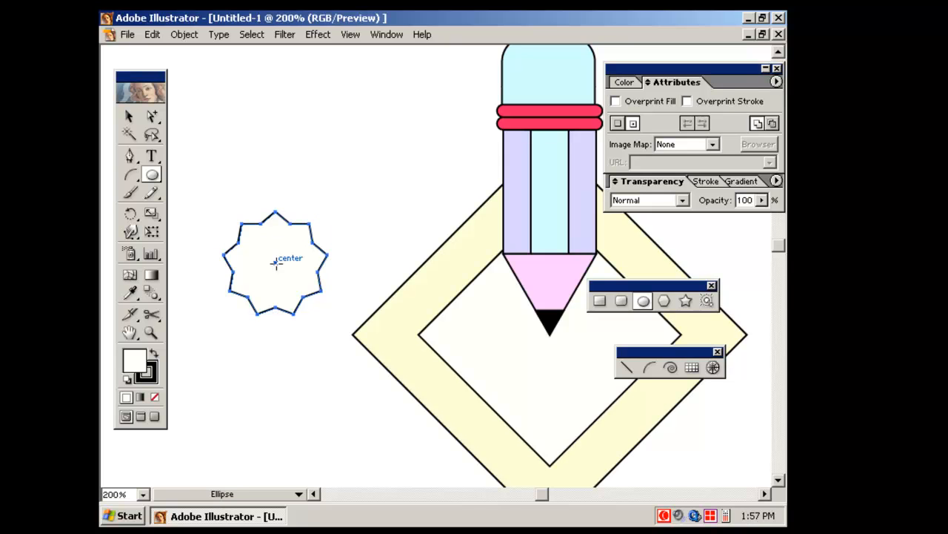
pyautogui.moveTo(275, 262); pyautogui.dragTo(303, 298)
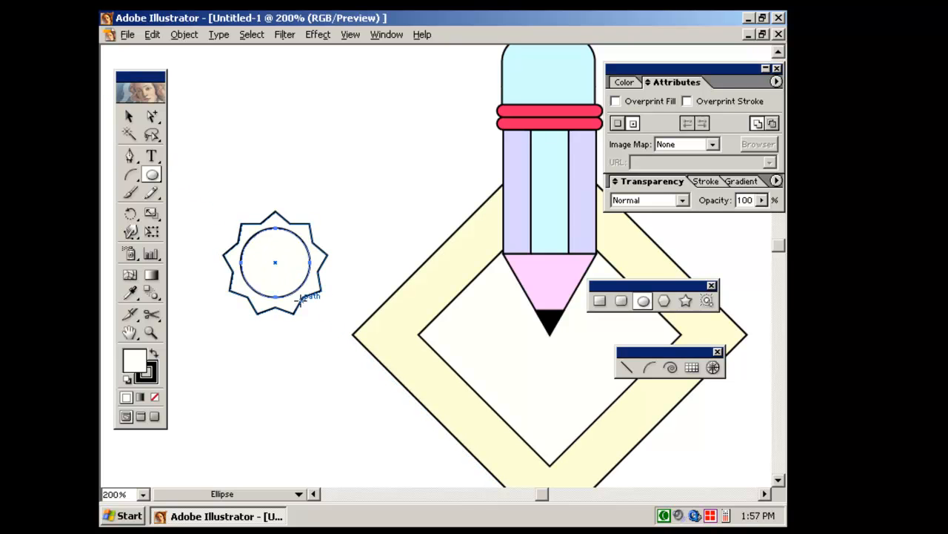
# Step: Fill the circle inside the star with pure red, RGB 255, 0, 0
pyautogui.click(129, 116)
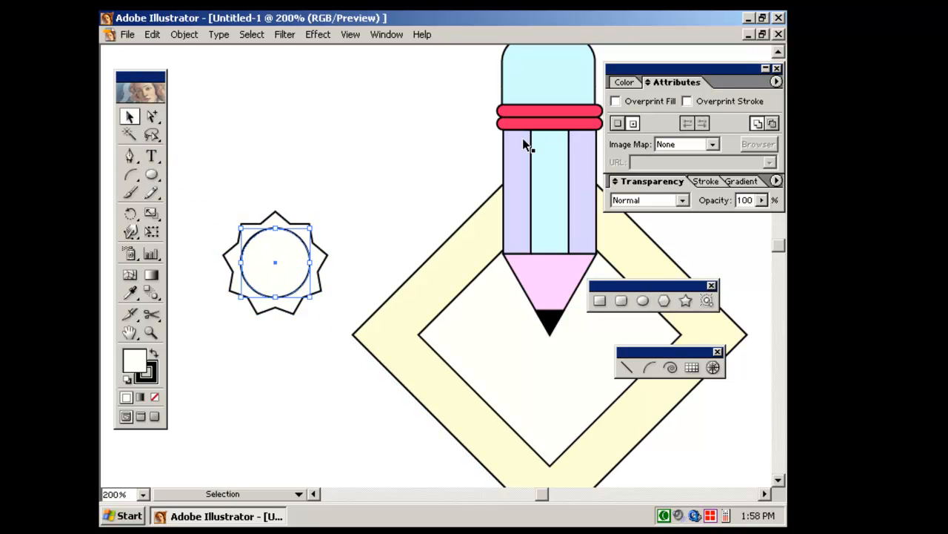
pyautogui.click(625, 80)
pyautogui.moveTo(737, 124); pyautogui.dragTo(647, 144)
# Step: Fill the star around the red circle with bright green, using red 0, blue 13 and full green
pyautogui.click(324, 250)
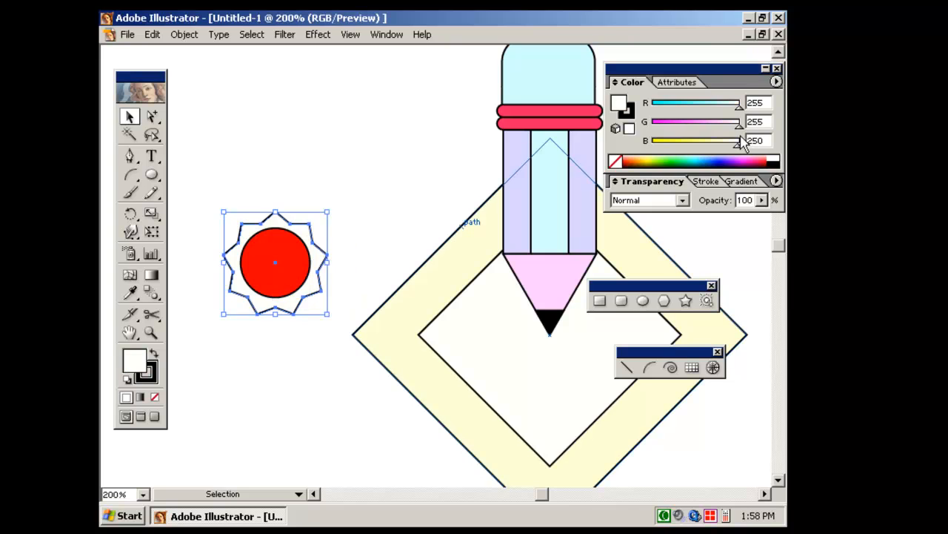
pyautogui.moveTo(695, 107); pyautogui.dragTo(651, 109)
pyautogui.click(656, 140)
pyautogui.click(696, 123)
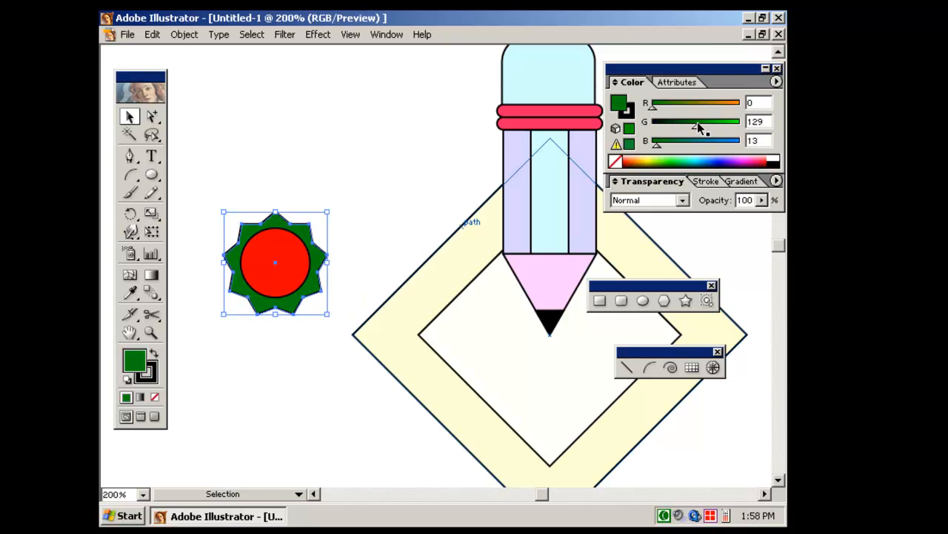
pyautogui.click(739, 123)
# Step: Draw a smaller red star with sharp points from the centre of the red circle
pyautogui.click(295, 275)
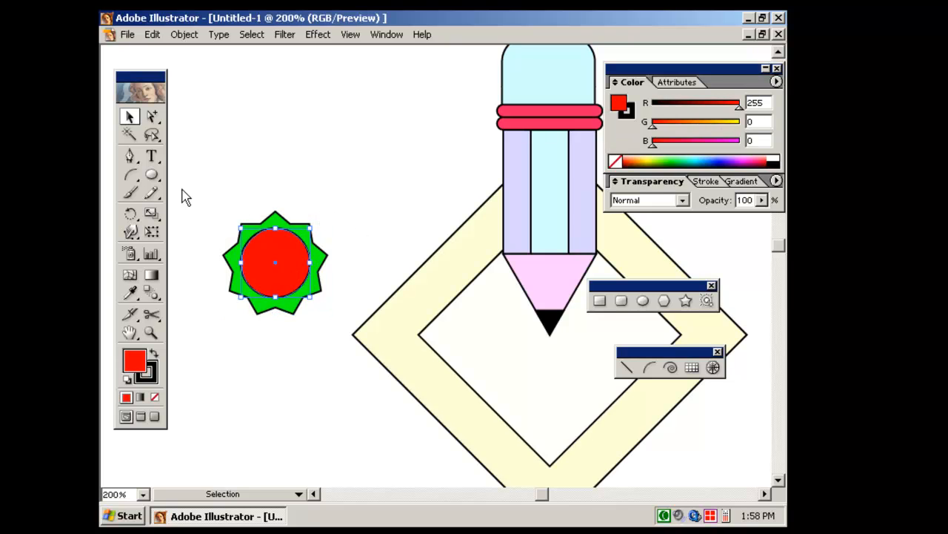
pyautogui.moveTo(152, 174); pyautogui.dragTo(248, 179)
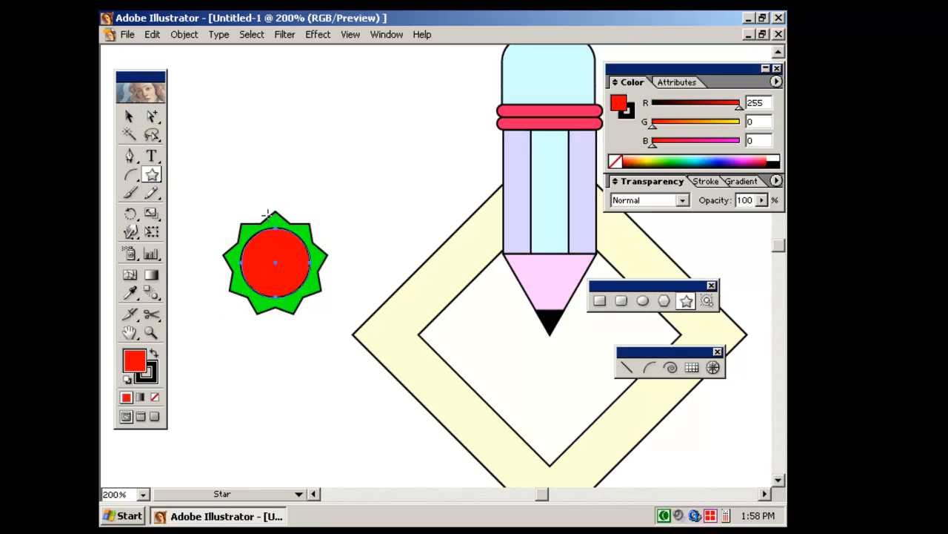
pyautogui.moveTo(280, 274); pyautogui.dragTo(288, 291)
# Step: Select the green star, red circle and small red star together and align their vertical centres
pyautogui.press('v')
pyautogui.moveTo(207, 175); pyautogui.dragTo(312, 312)
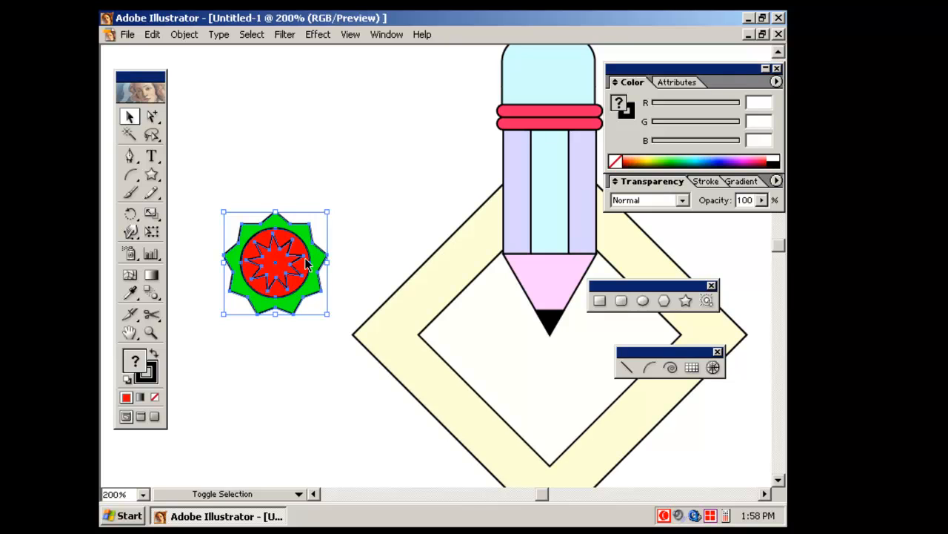
pyautogui.hotkey('shift', 'F7')
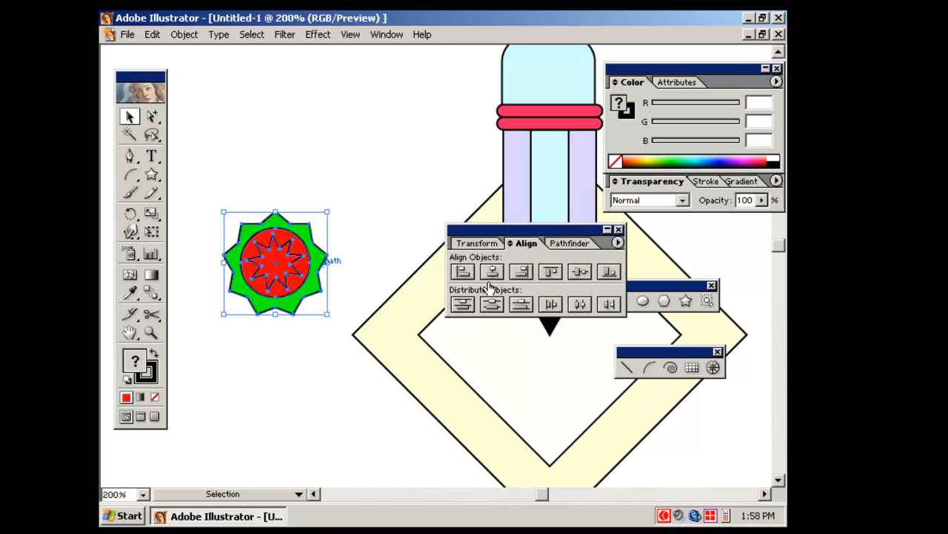
pyautogui.click(584, 276)
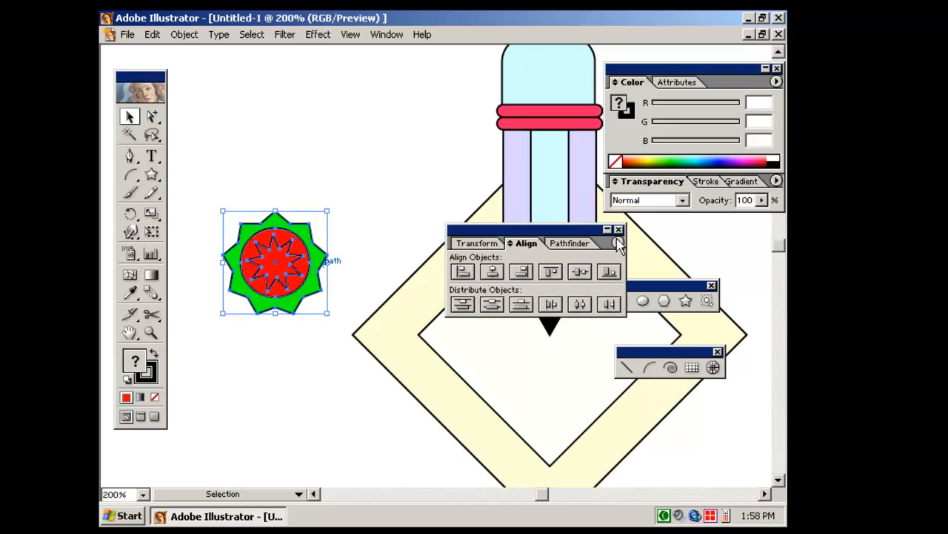
pyautogui.click(618, 231)
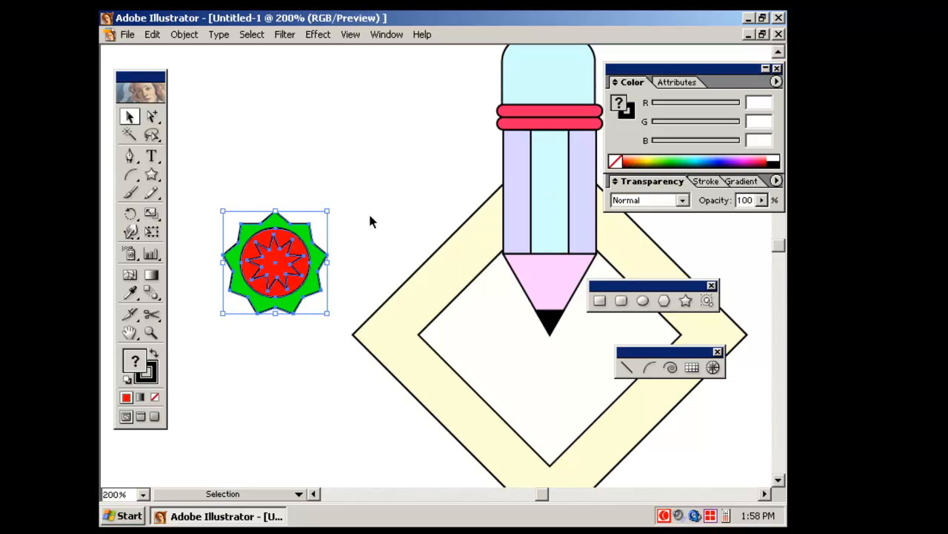
# Step: Apply the Pucker & Bloat distort filter at -6% to the flower shapes, with preview on
pyautogui.click(285, 34)
pyautogui.moveTo(402, 123)
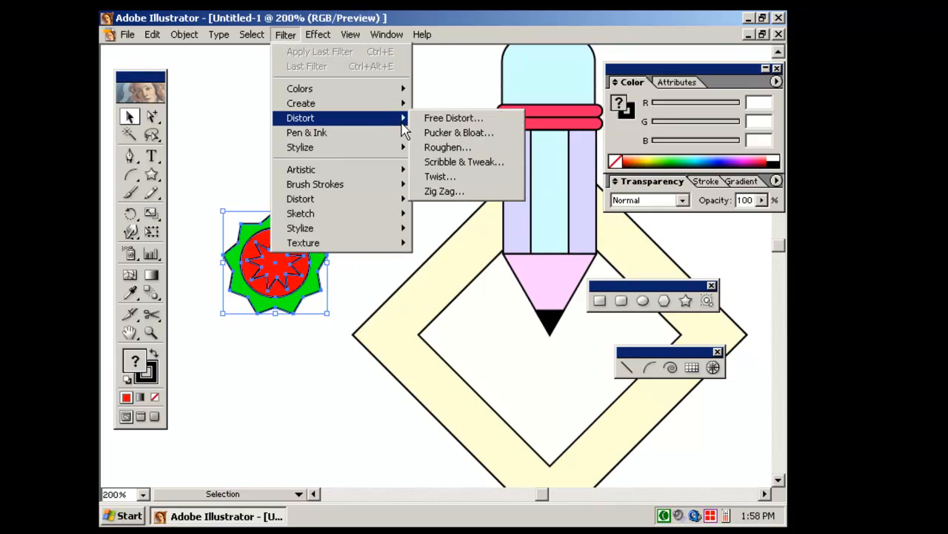
pyautogui.click(437, 132)
pyautogui.click(521, 294)
pyautogui.moveTo(403, 254)
pyautogui.mouseDown()
pyautogui.moveTo(416, 256)
pyautogui.moveTo(400, 253)
pyautogui.mouseUp()
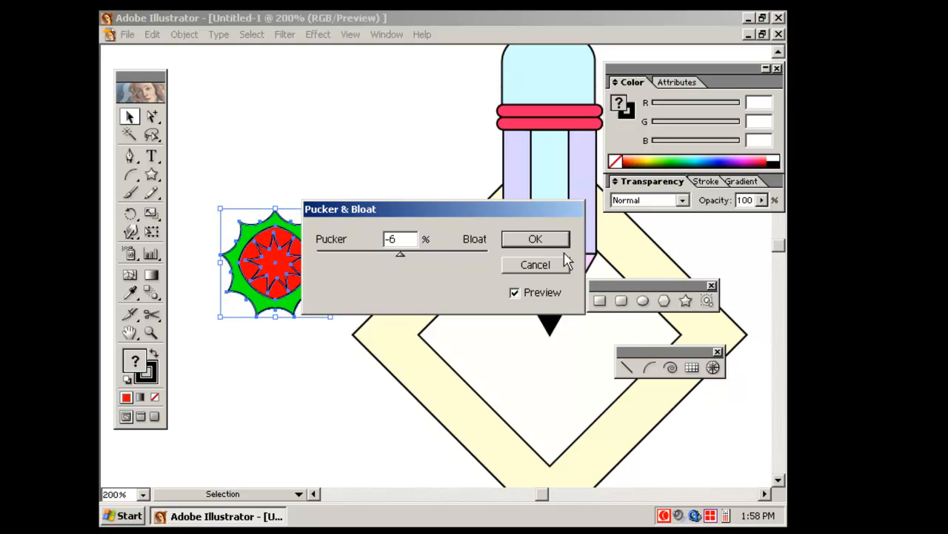
pyautogui.press('Return')
# Step: Select the whole flower and scale it down proportionally about its centre to less than half its size
pyautogui.click(369, 201)
pyautogui.moveTo(370, 201); pyautogui.dragTo(219, 311)
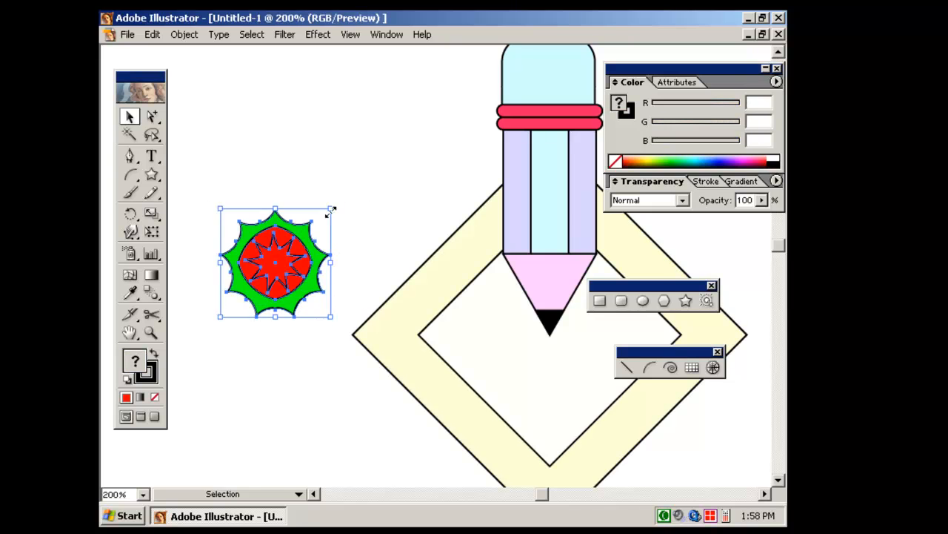
pyautogui.moveTo(328, 214); pyautogui.dragTo(299, 239)
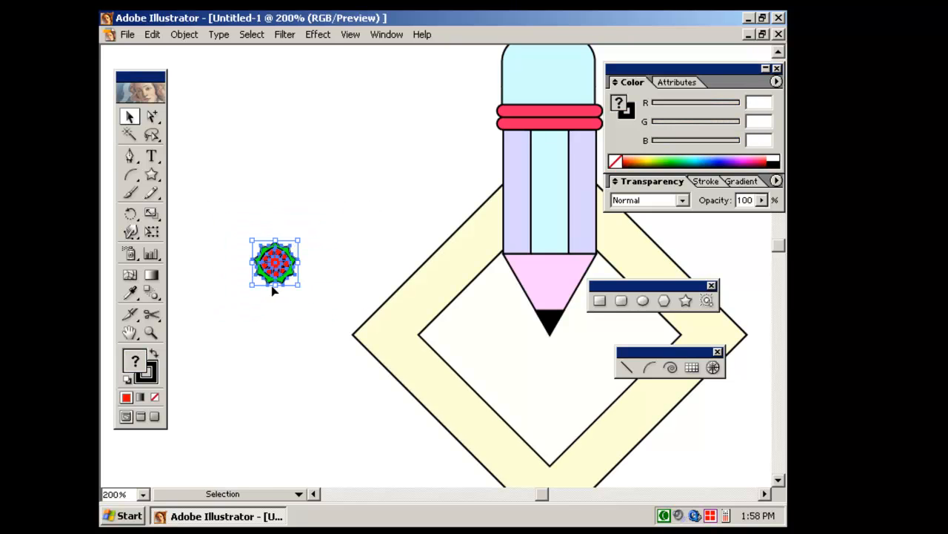
# Step: Set the flower's stroke weight to 0.25 pt and deselect it
pyautogui.click(138, 380)
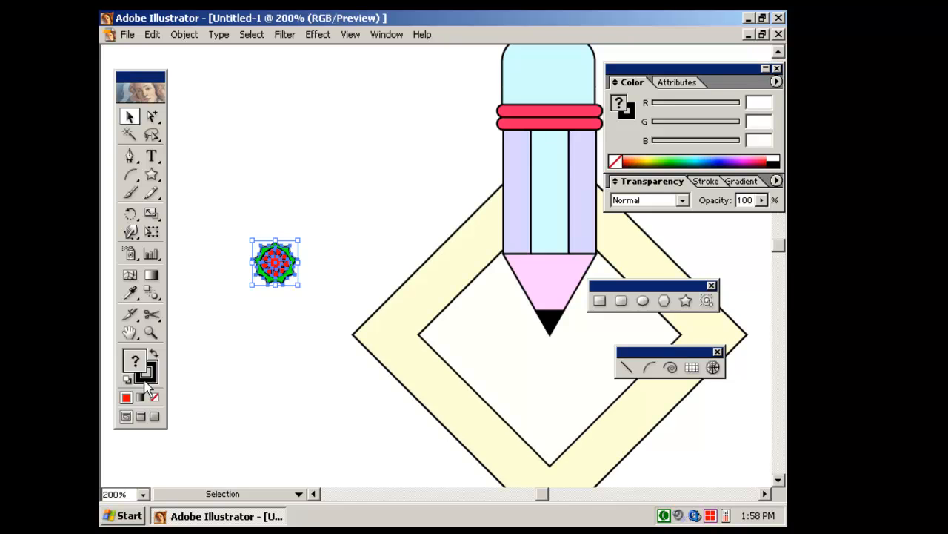
pyautogui.click(701, 183)
pyautogui.click(694, 203)
pyautogui.write('.25')
pyautogui.press('Return')
pyautogui.click(388, 207)
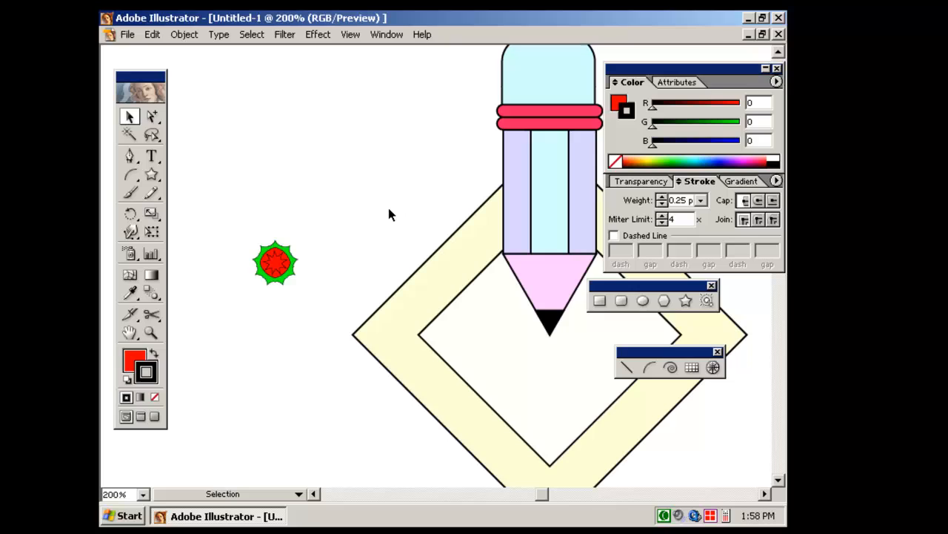
# Step: Select all the flower's shapes and move the flower onto the left corner of the cream diamond frame
pyautogui.click(267, 275)
pyautogui.moveTo(343, 220); pyautogui.dragTo(229, 304)
pyautogui.keyDown('shift'); pyautogui.click(295, 243); pyautogui.keyUp('shift')
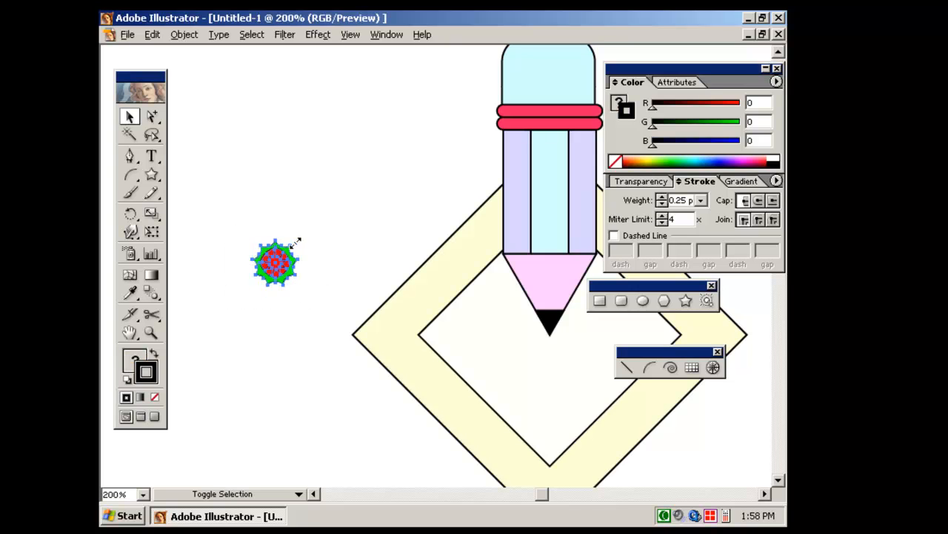
pyautogui.moveTo(284, 256); pyautogui.dragTo(399, 332)
# Step: Place six copies of the flower around the cream diamond frame, on its bottom and right corners and along its four sides
pyautogui.press('space')
pyautogui.moveTo(362, 252); pyautogui.dragTo(212, 210)
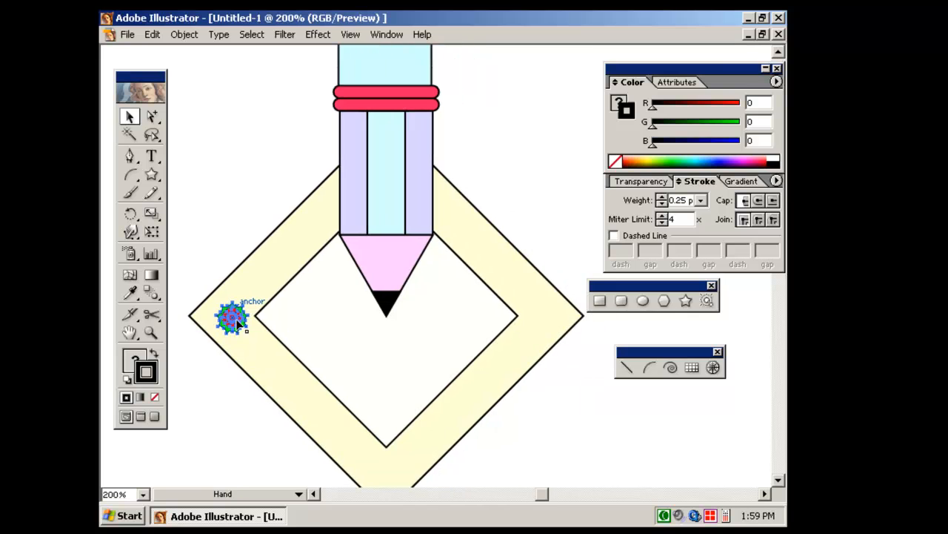
pyautogui.moveTo(234, 319); pyautogui.dragTo(311, 406)
pyautogui.press('space')
pyautogui.moveTo(337, 323); pyautogui.dragTo(336, 261)
pyautogui.moveTo(302, 353); pyautogui.dragTo(490, 187)
pyautogui.moveTo(489, 187); pyautogui.dragTo(302, 176)
pyautogui.press('space')
pyautogui.moveTo(249, 146); pyautogui.dragTo(252, 219)
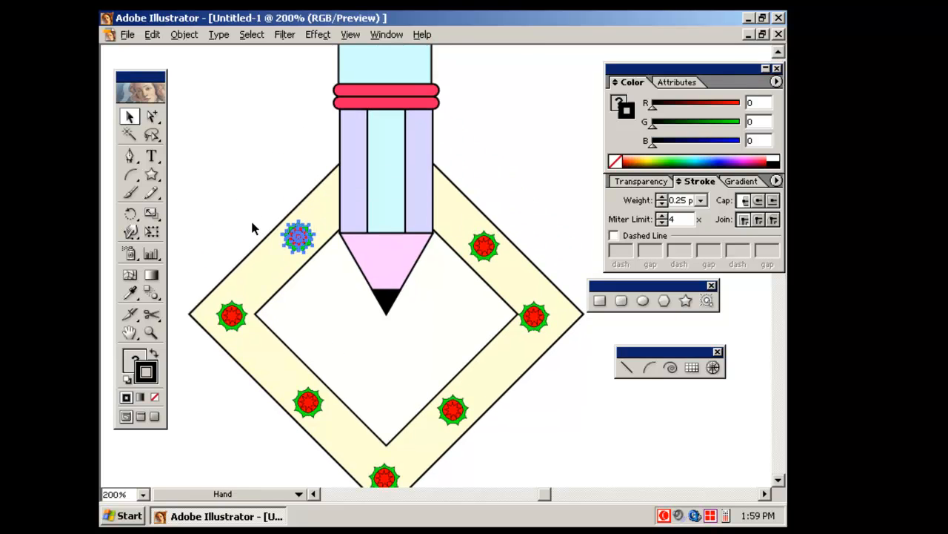